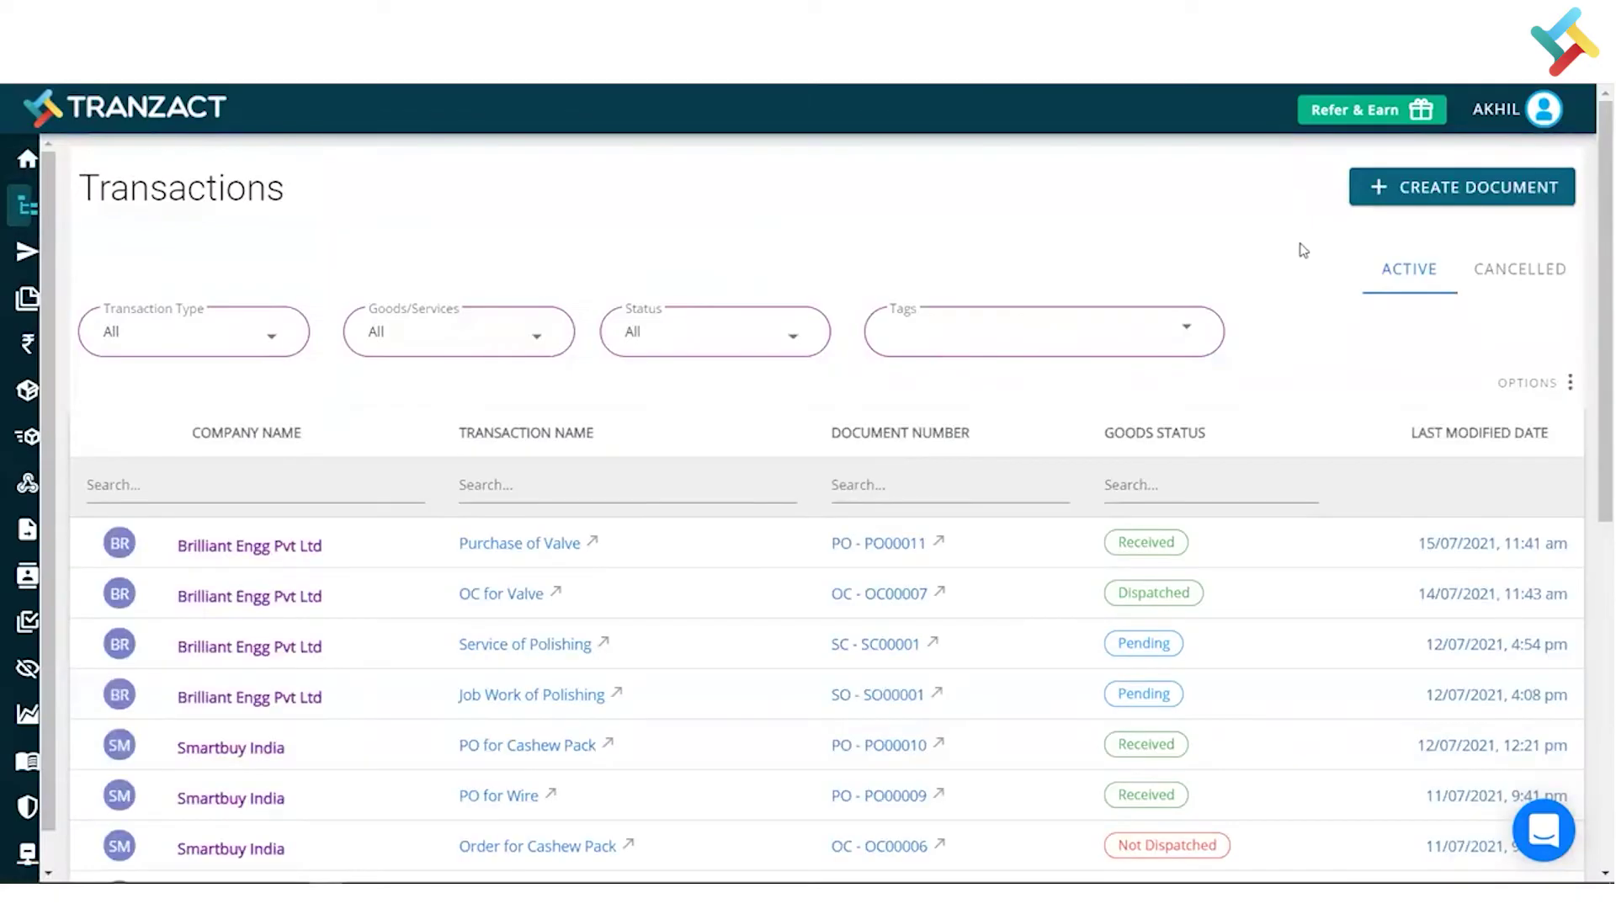
- Create a new Purchase Order document and open the Company Name supplier list
left_click(1459, 190)
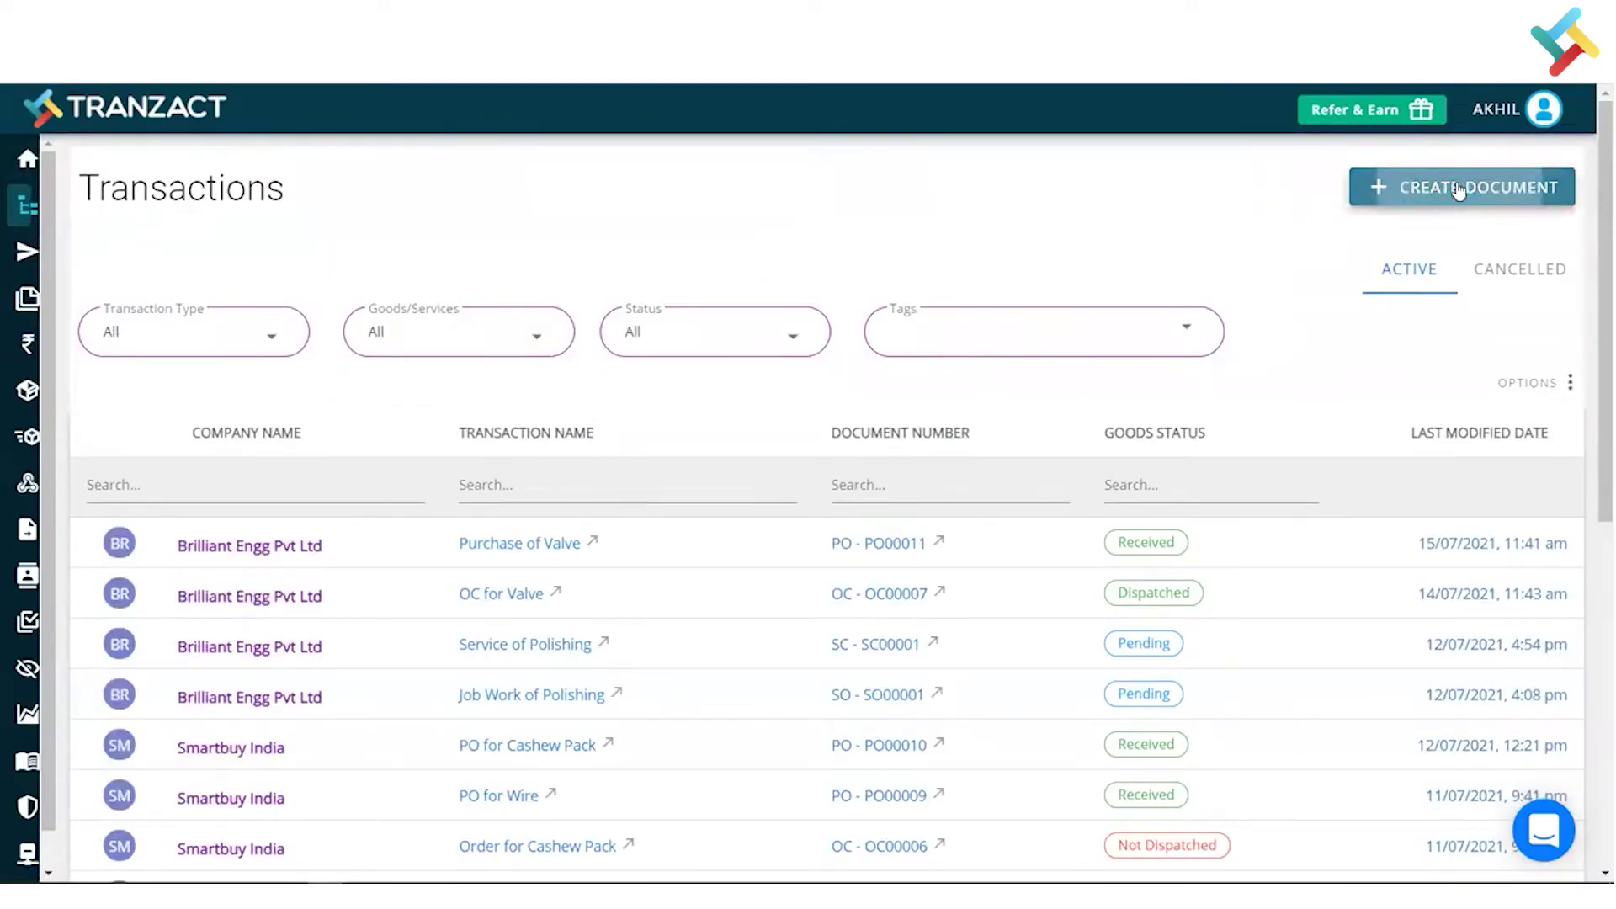
left_click(1437, 204)
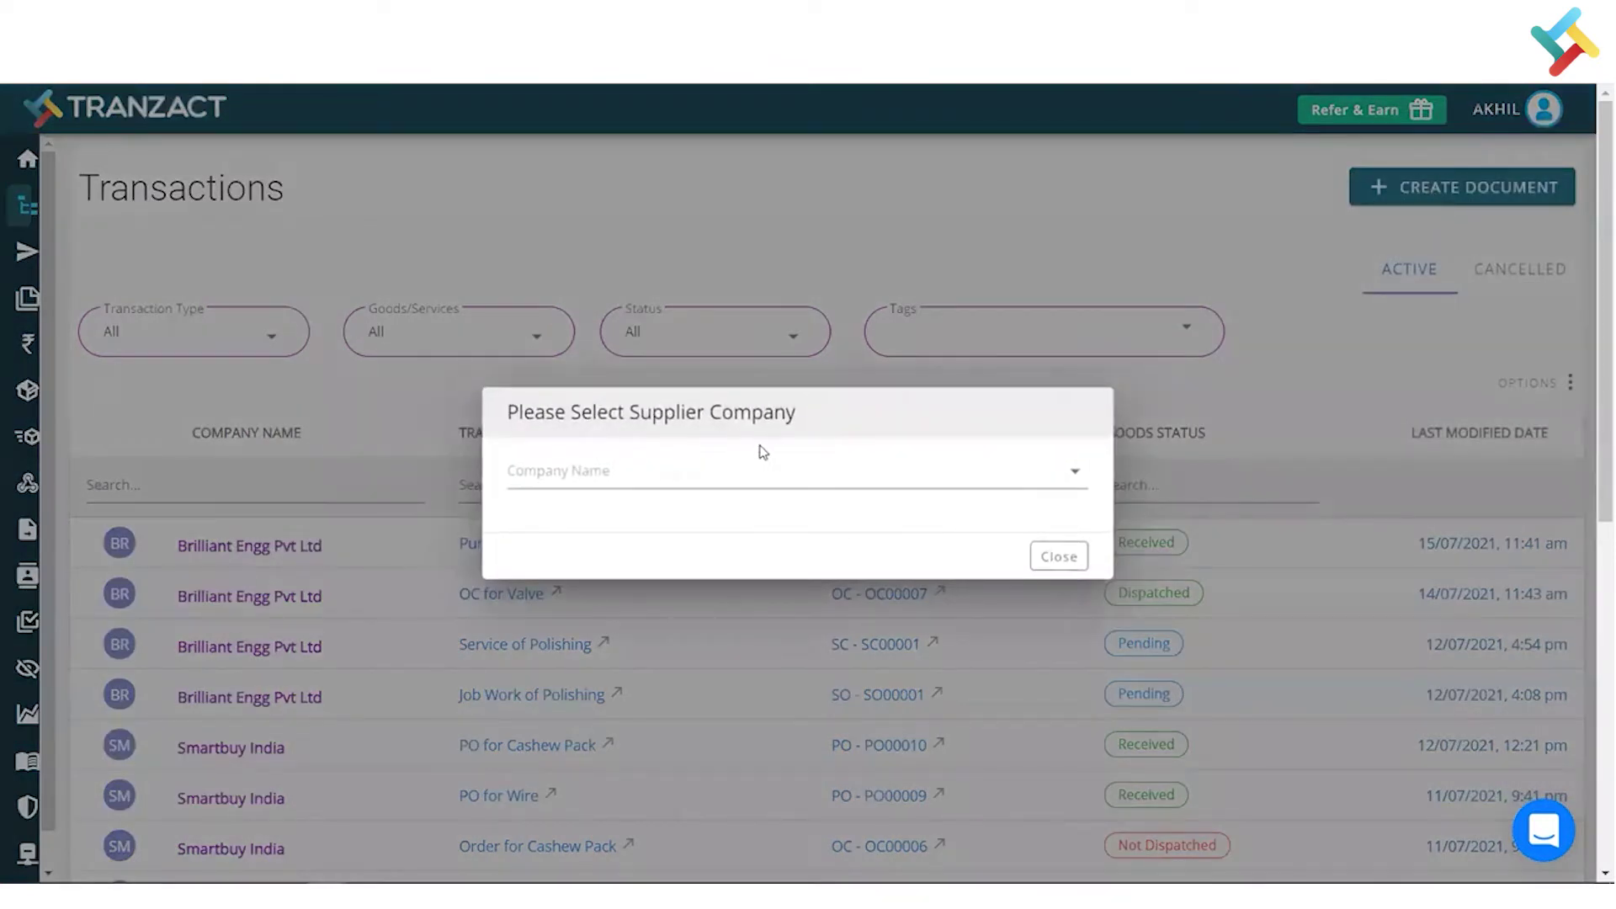
left_click(718, 459)
- Select Brilliant Engg Pvt Ltd, check the billing location, and title the order 'Valve Purchase Order'
left_click(653, 672)
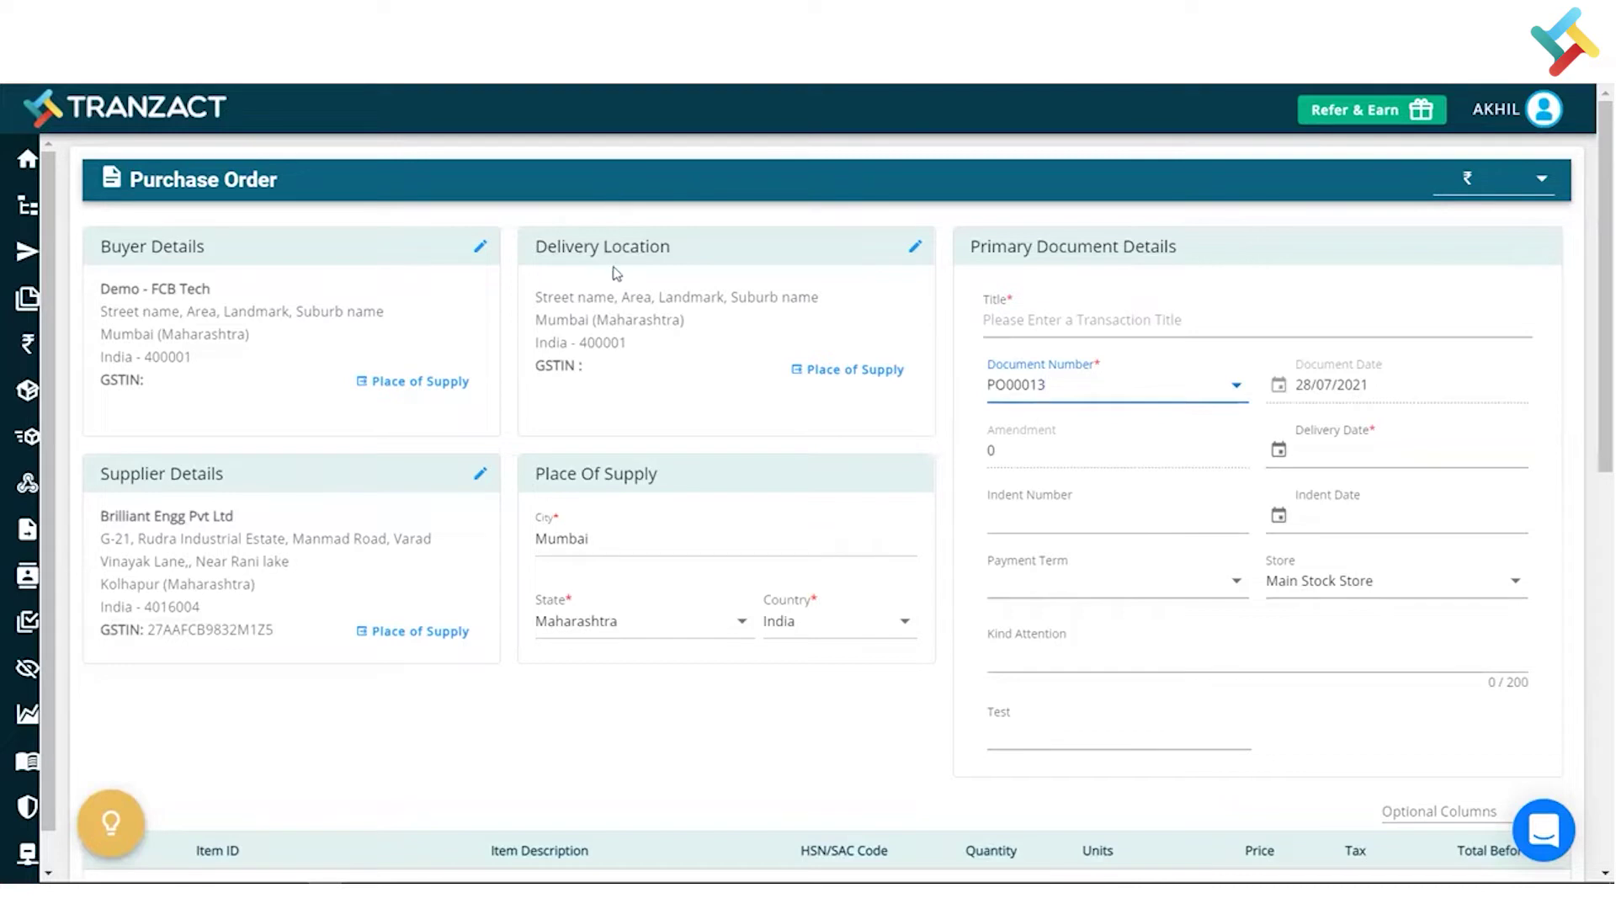
left_click(481, 249)
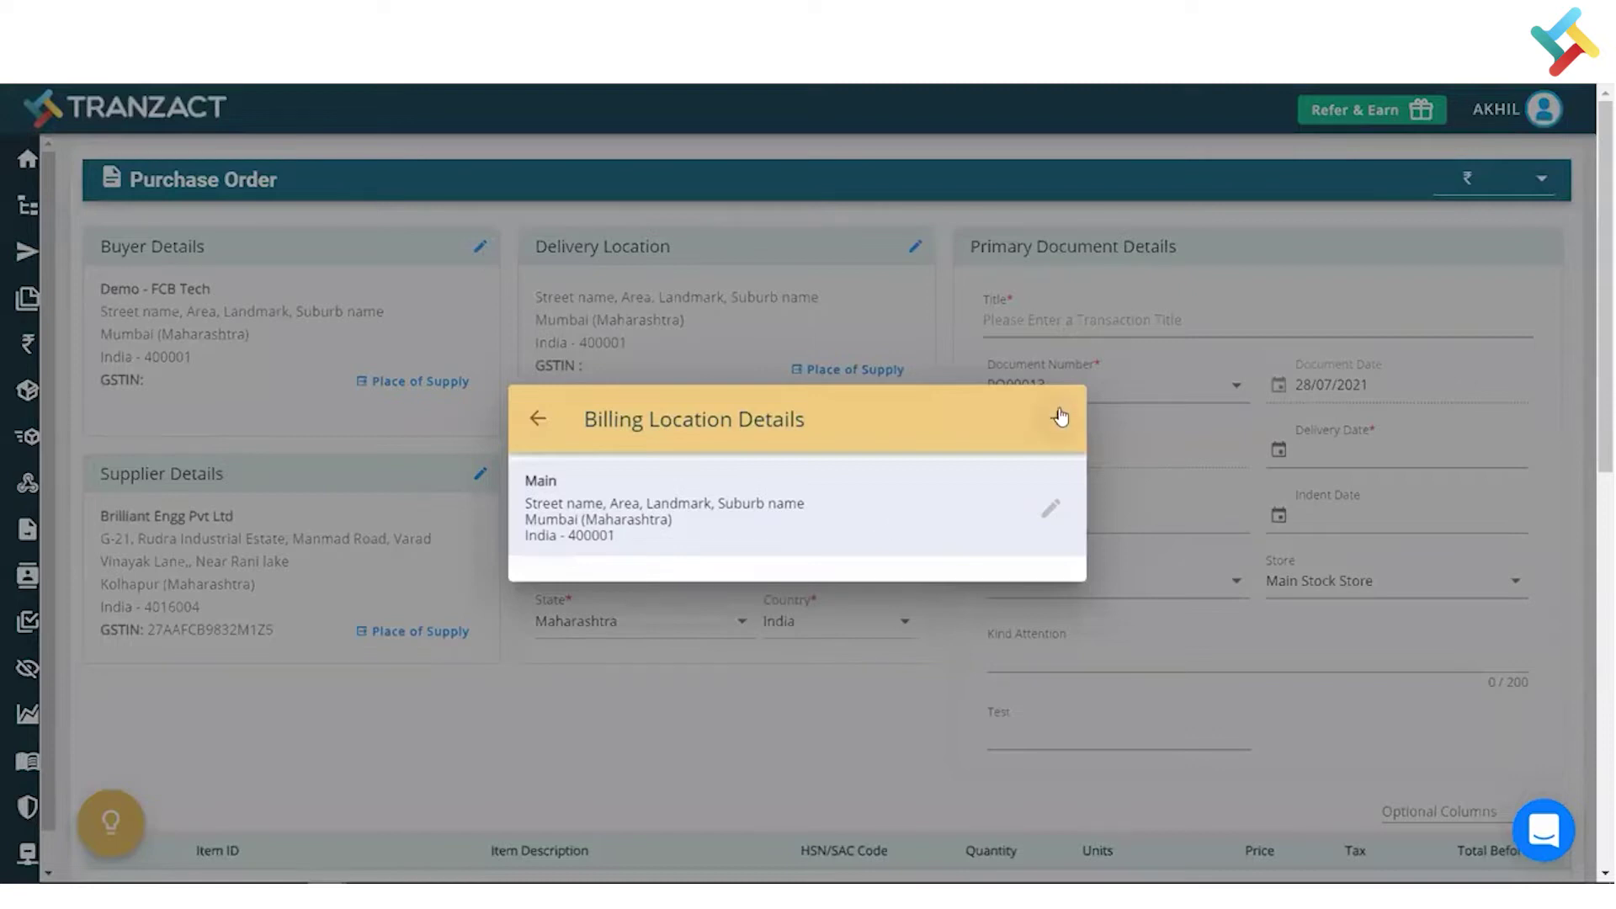
left_click(538, 418)
left_click(1113, 325)
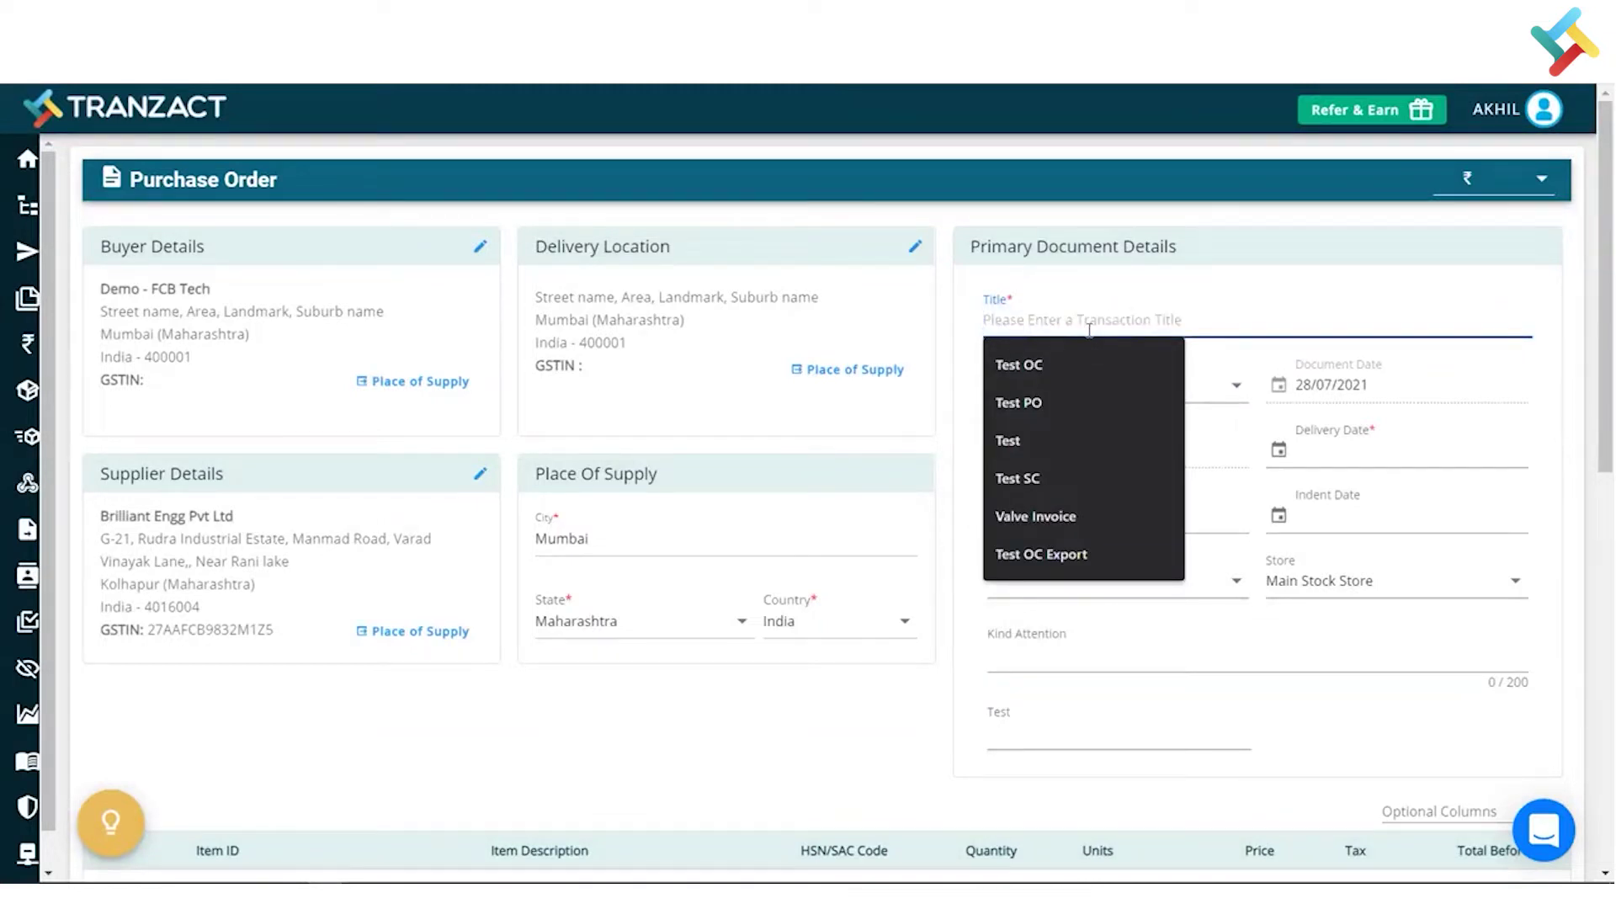
type("Valve P")
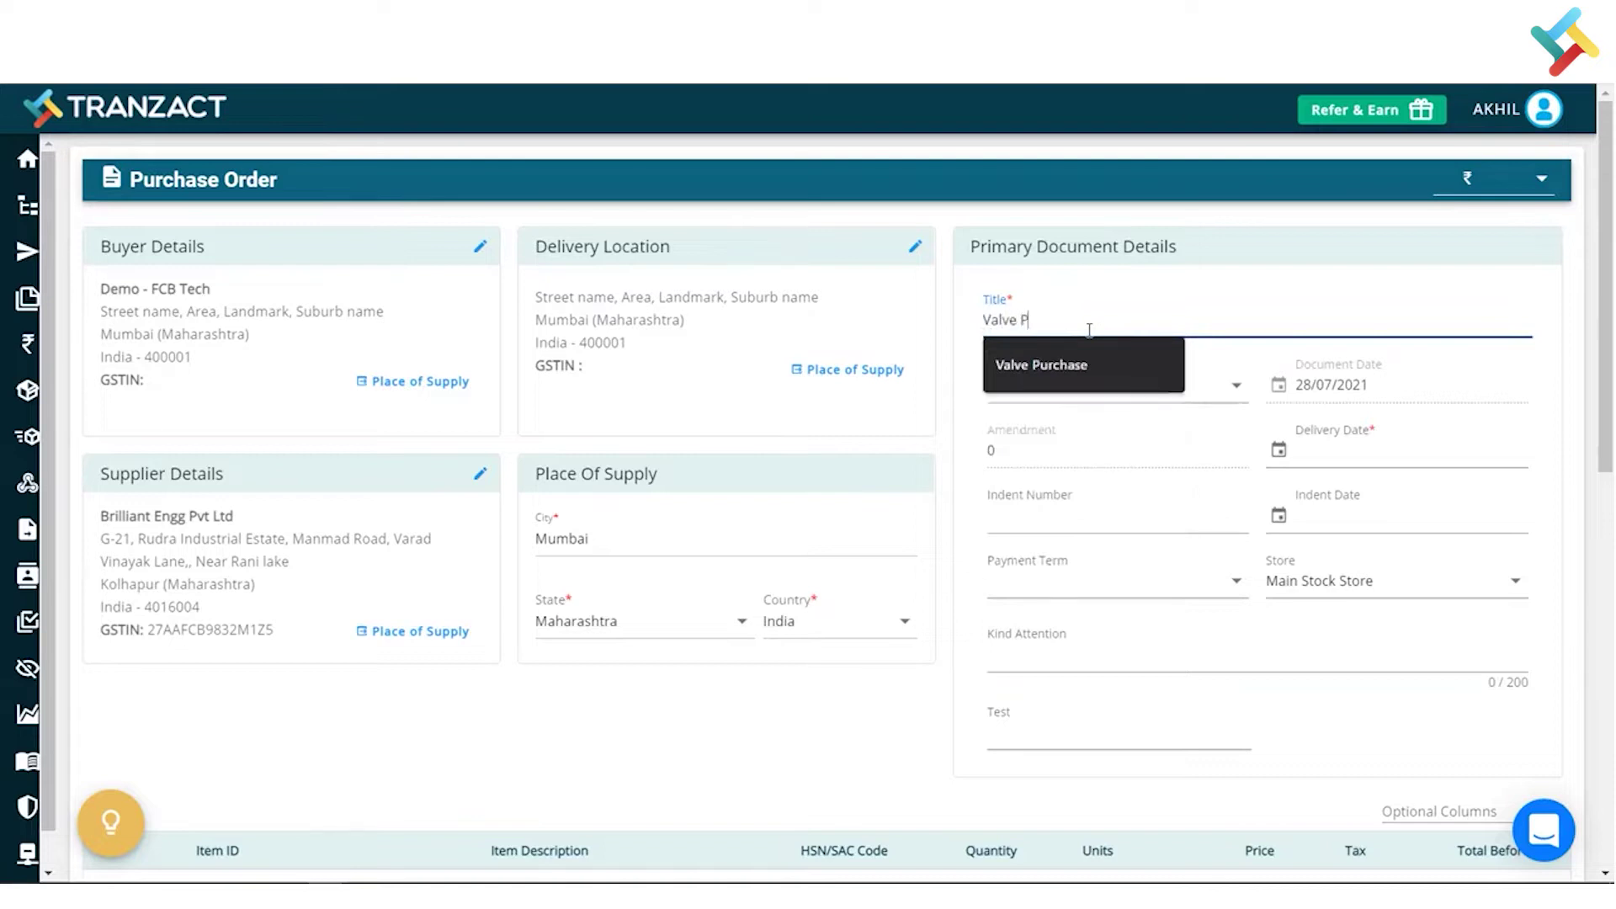
type("urchase O")
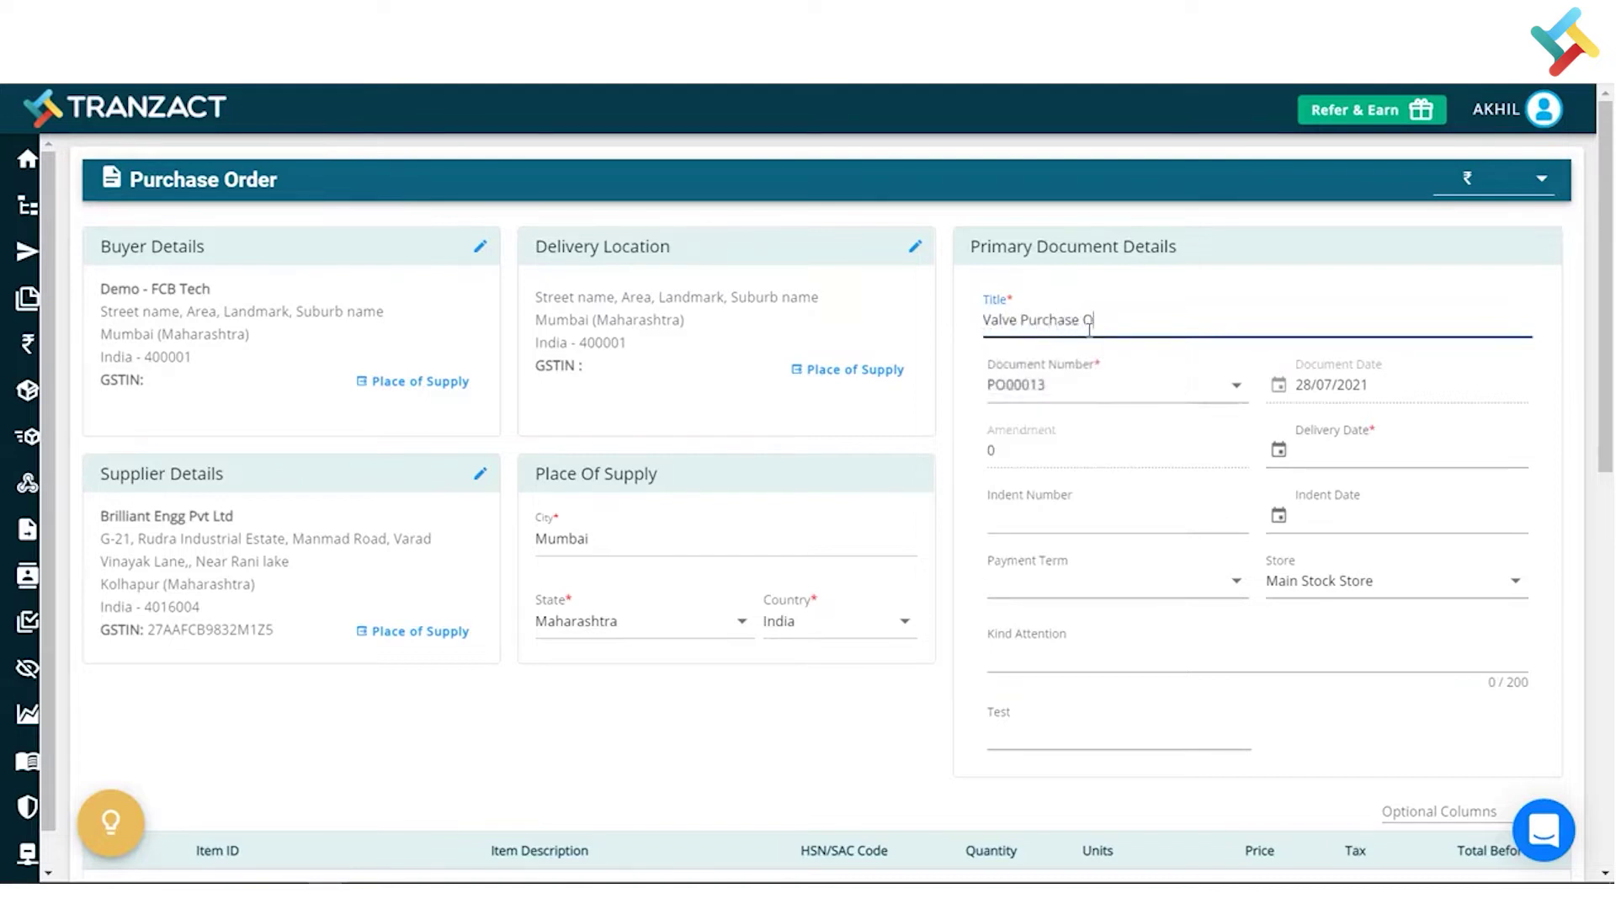
type("rder")
- Set the delivery date to 31 August 2021
left_click(1376, 459)
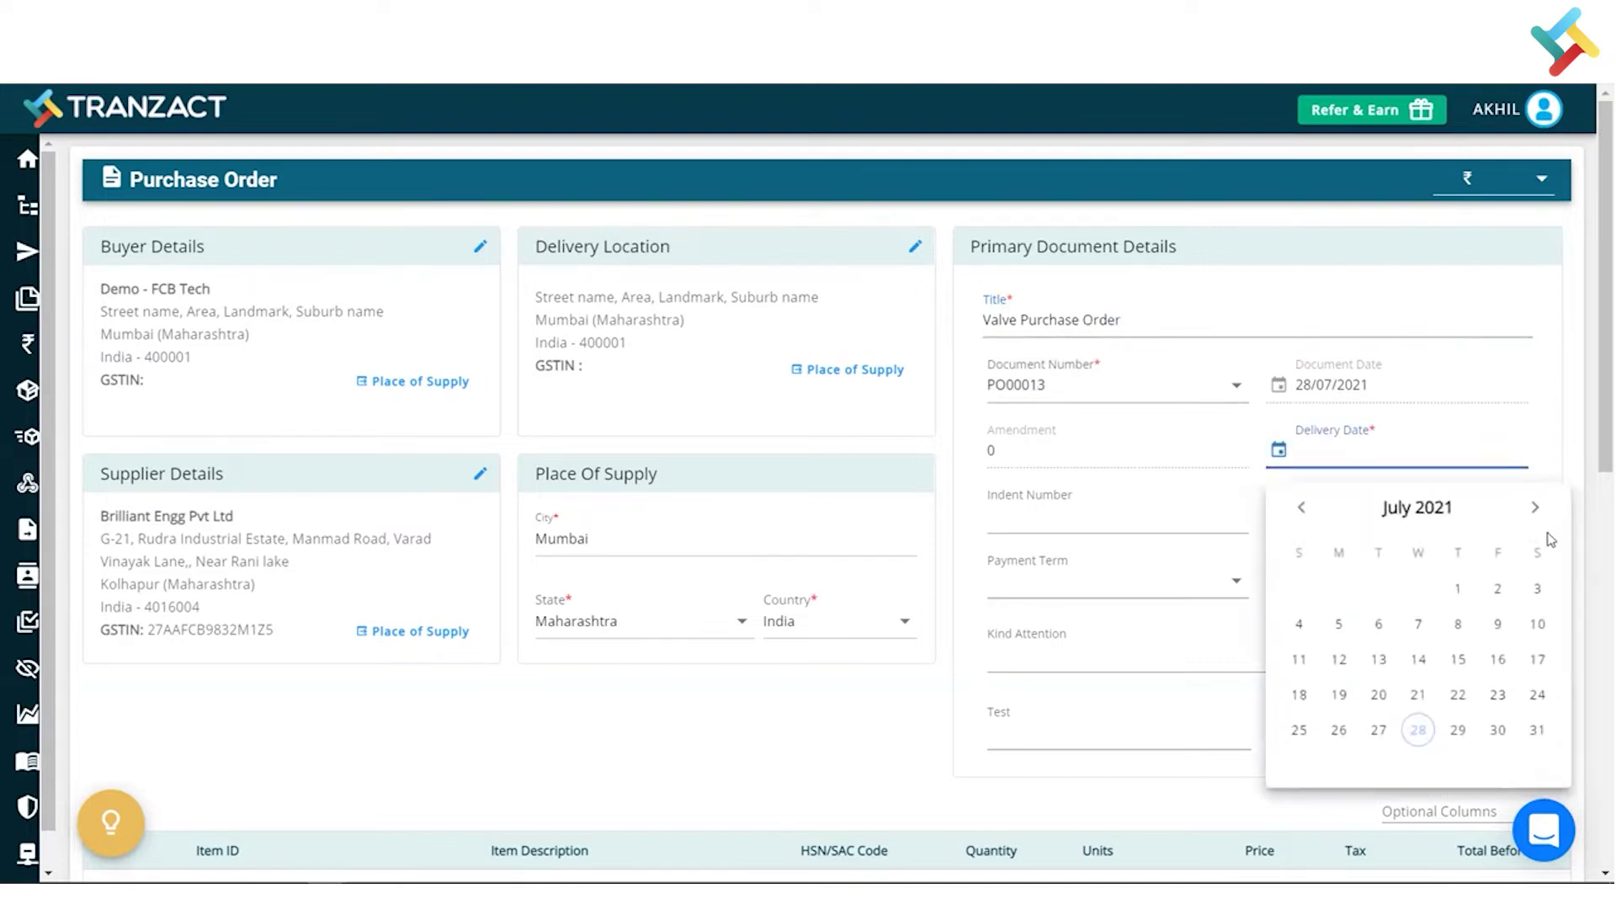
left_click(1535, 507)
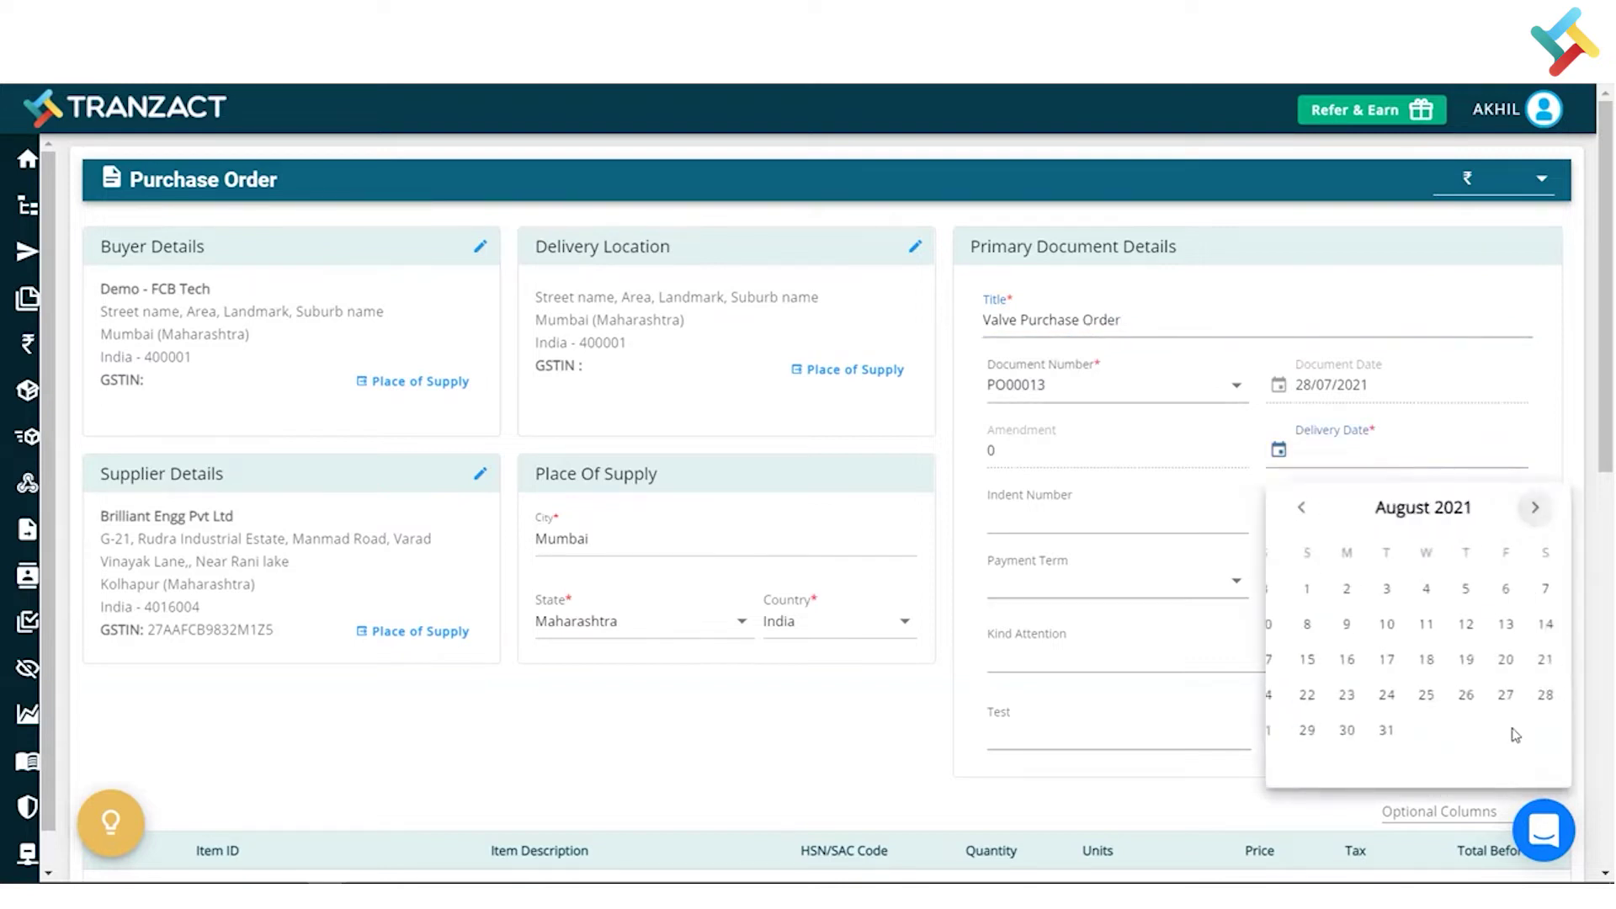
left_click(1385, 731)
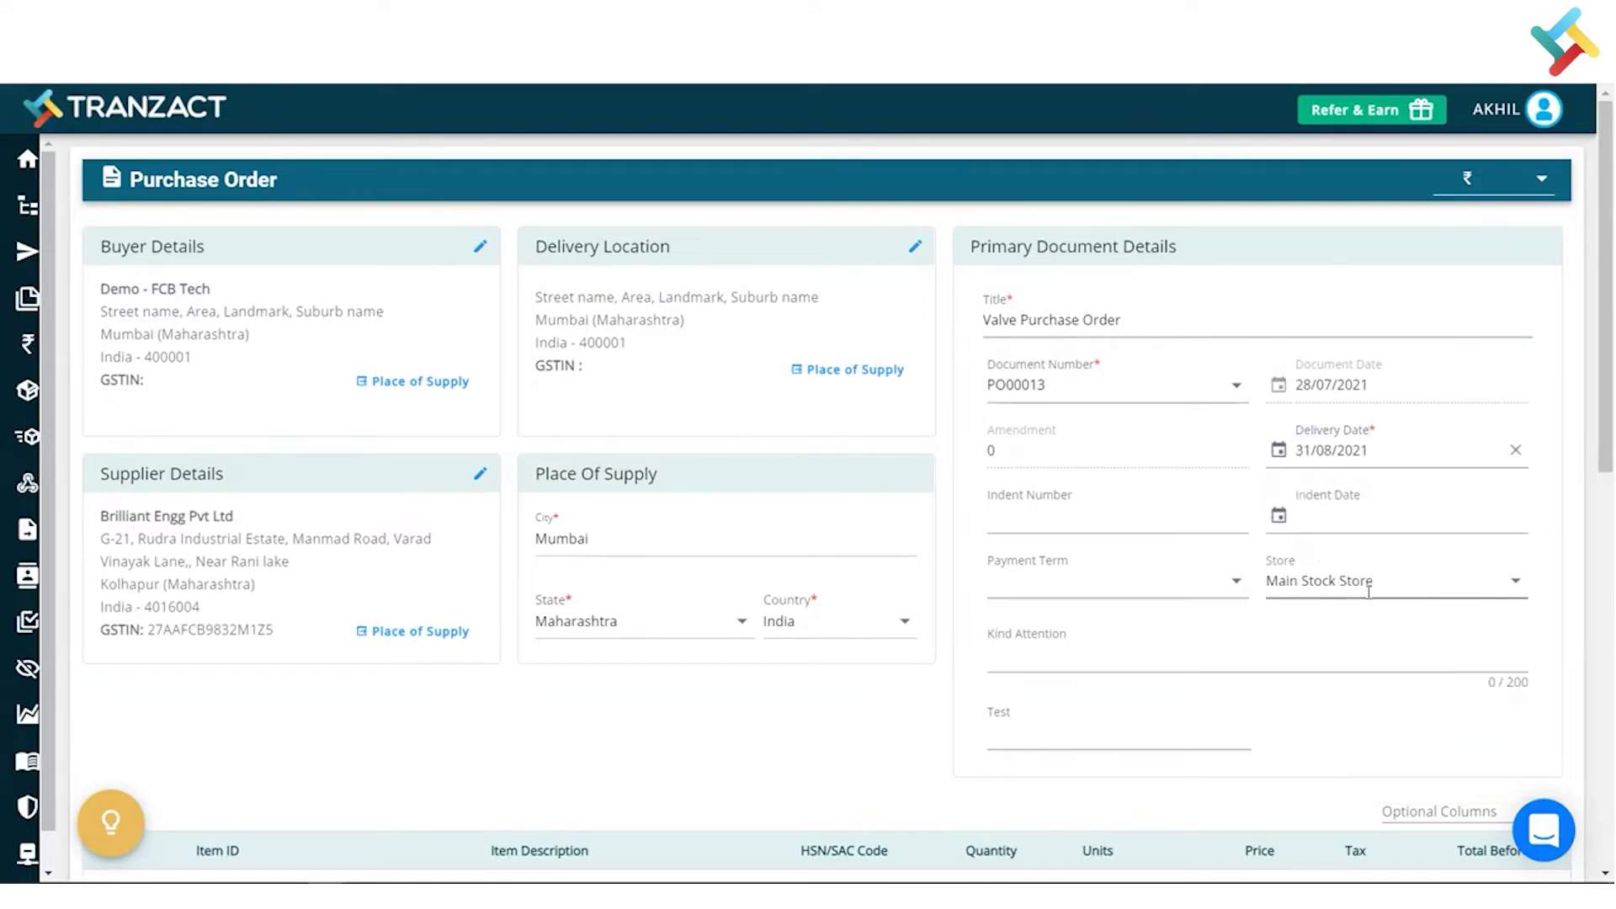
- Add Needle Valve as the first item with quantity 160
scroll(1346, 674, "down", 5)
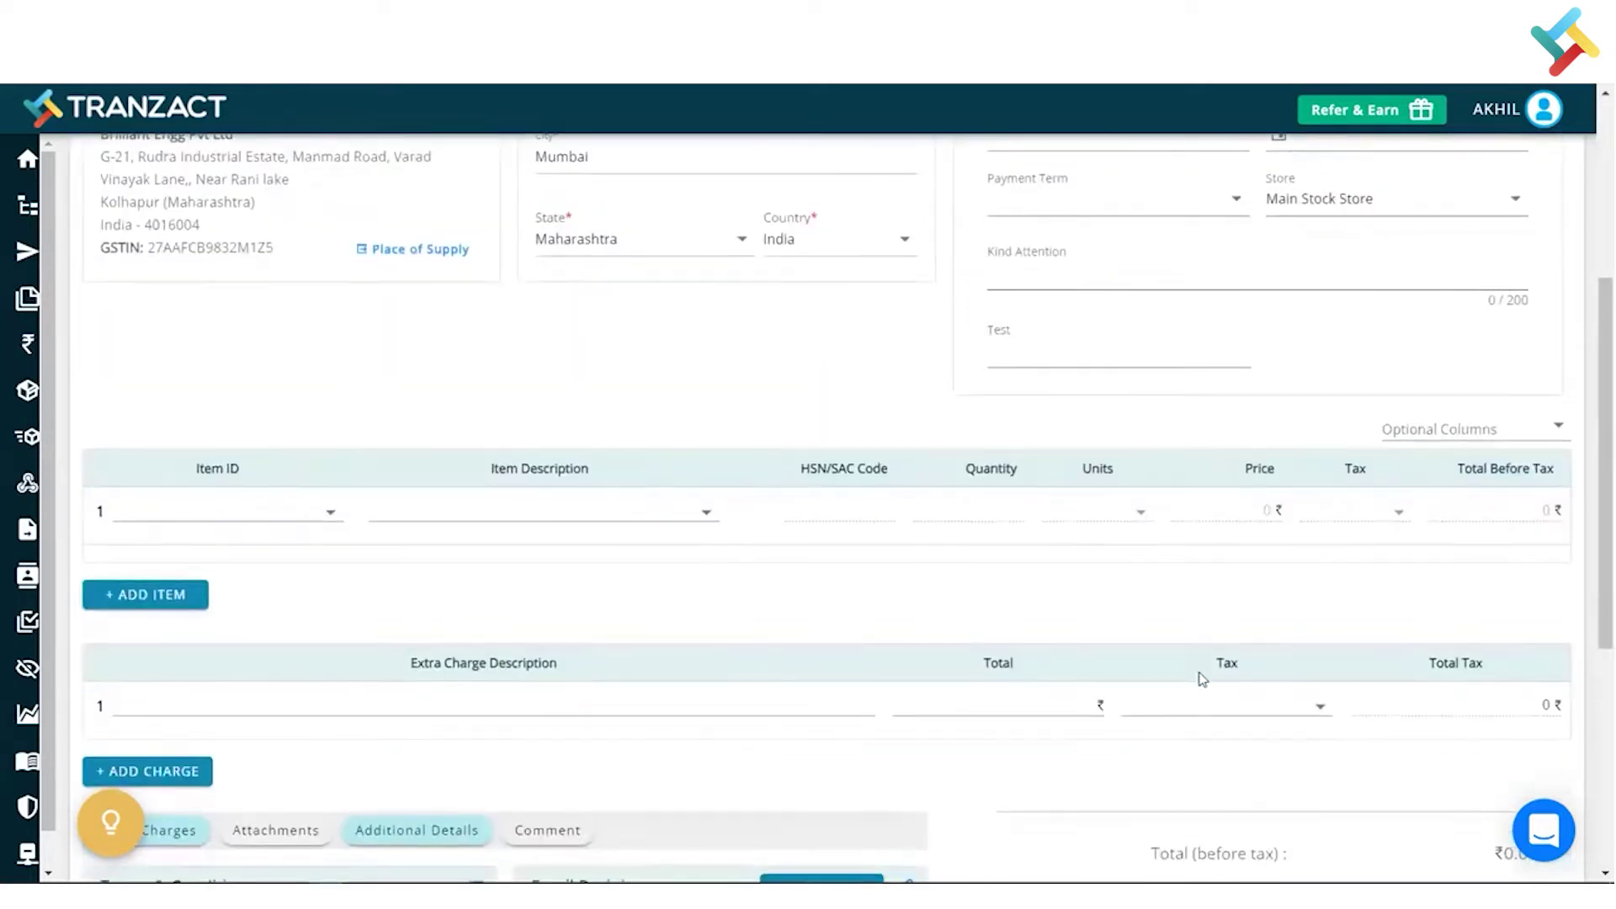
left_click(458, 513)
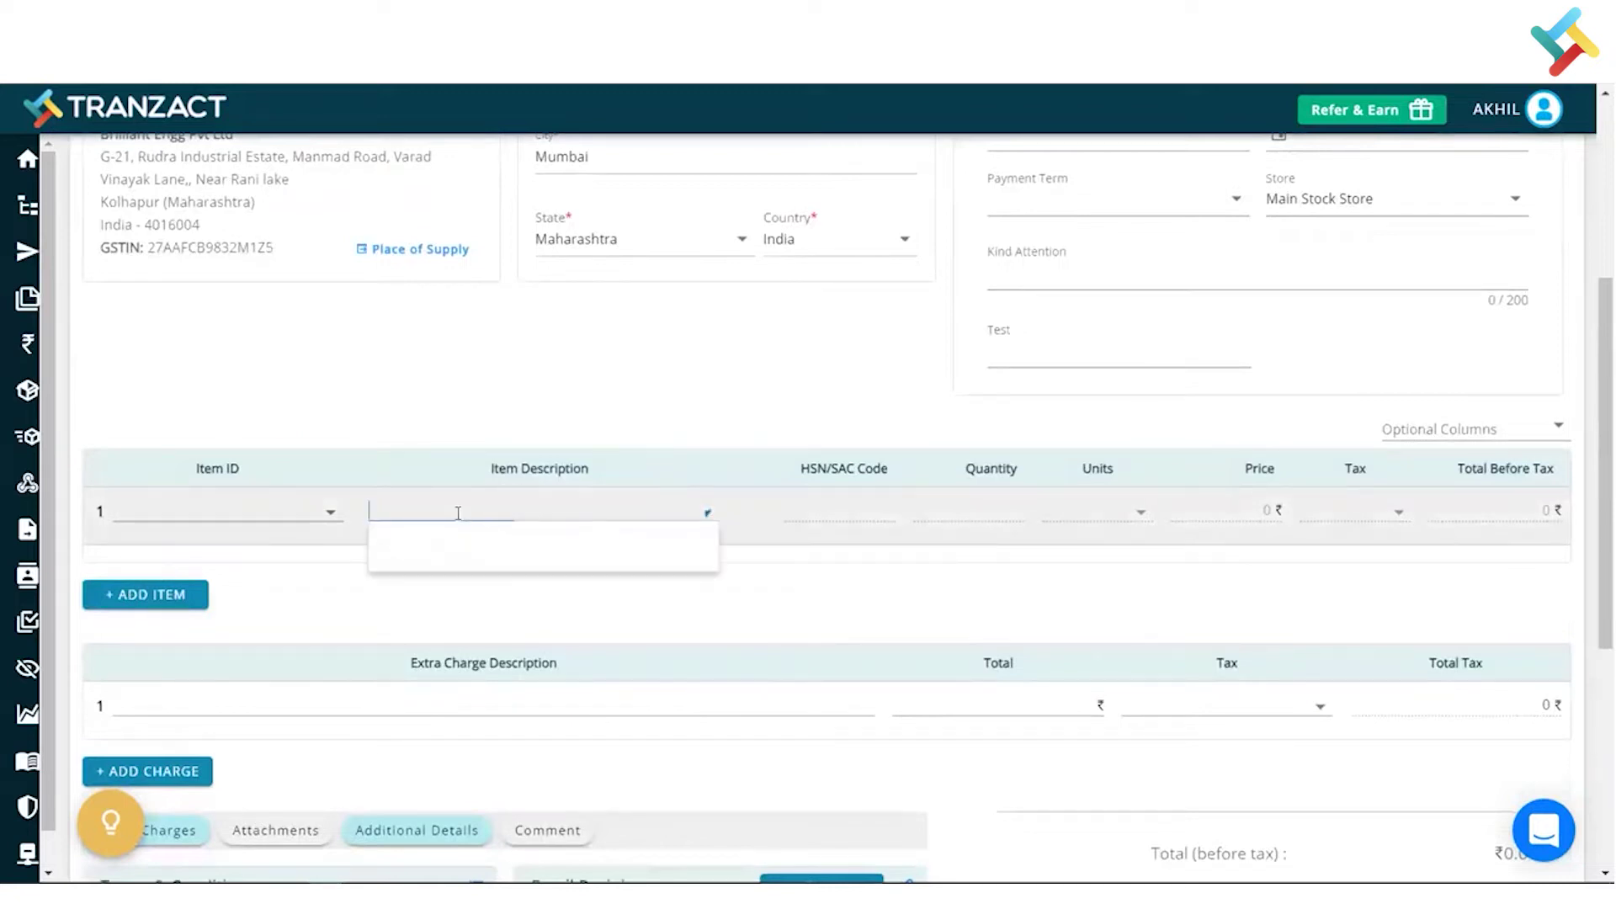
left_click(429, 652)
left_click(993, 508)
type("1")
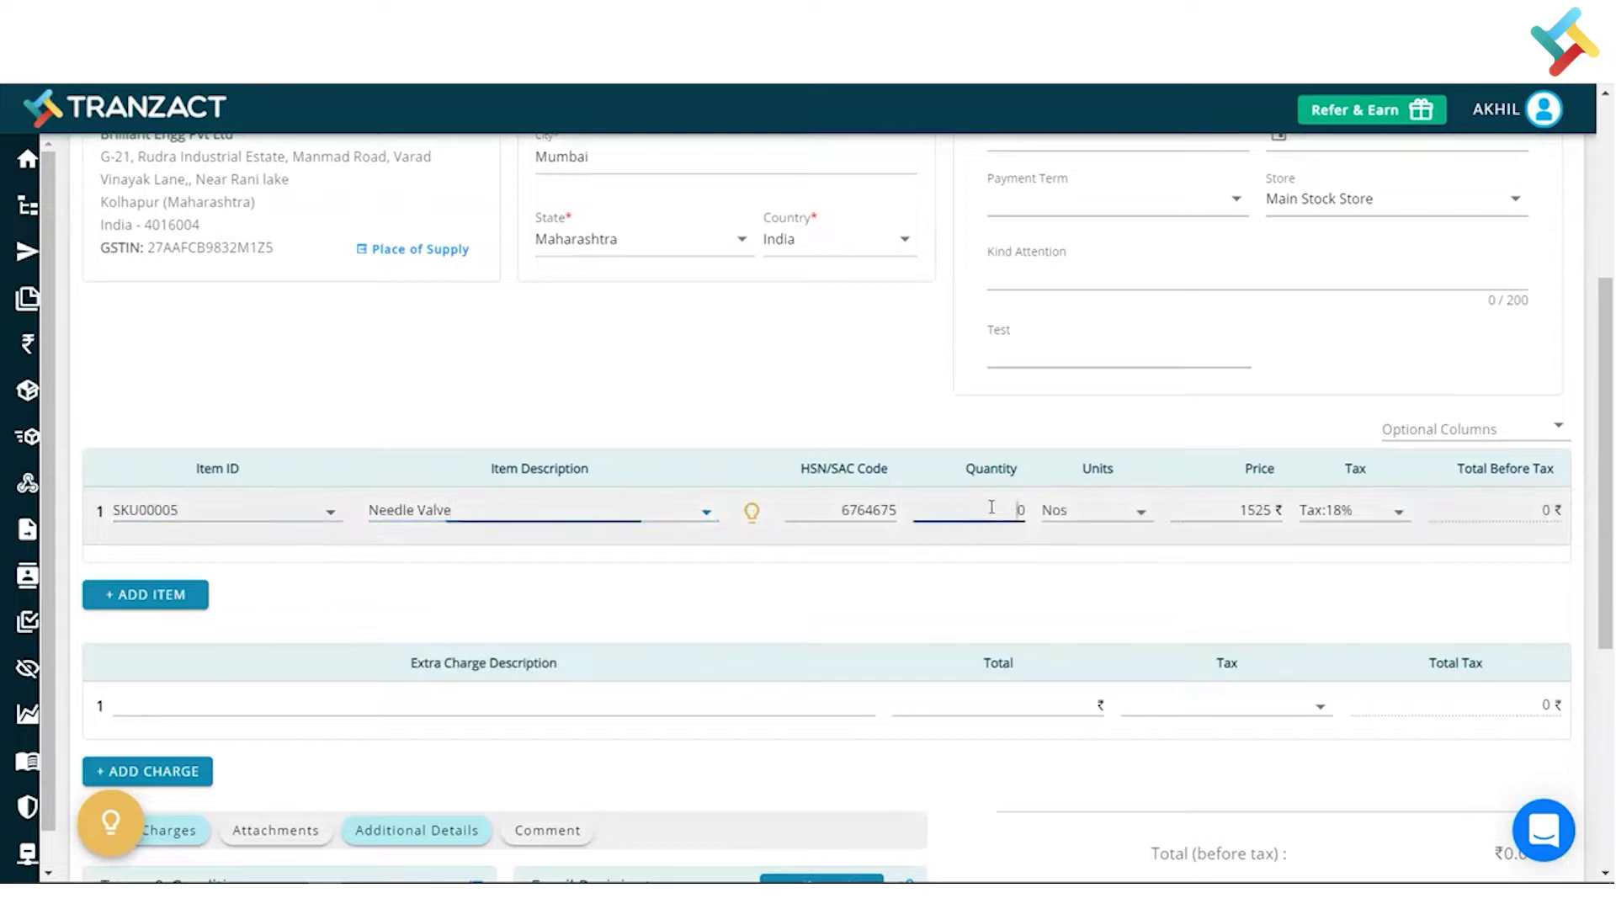
type("6")
left_click(988, 570)
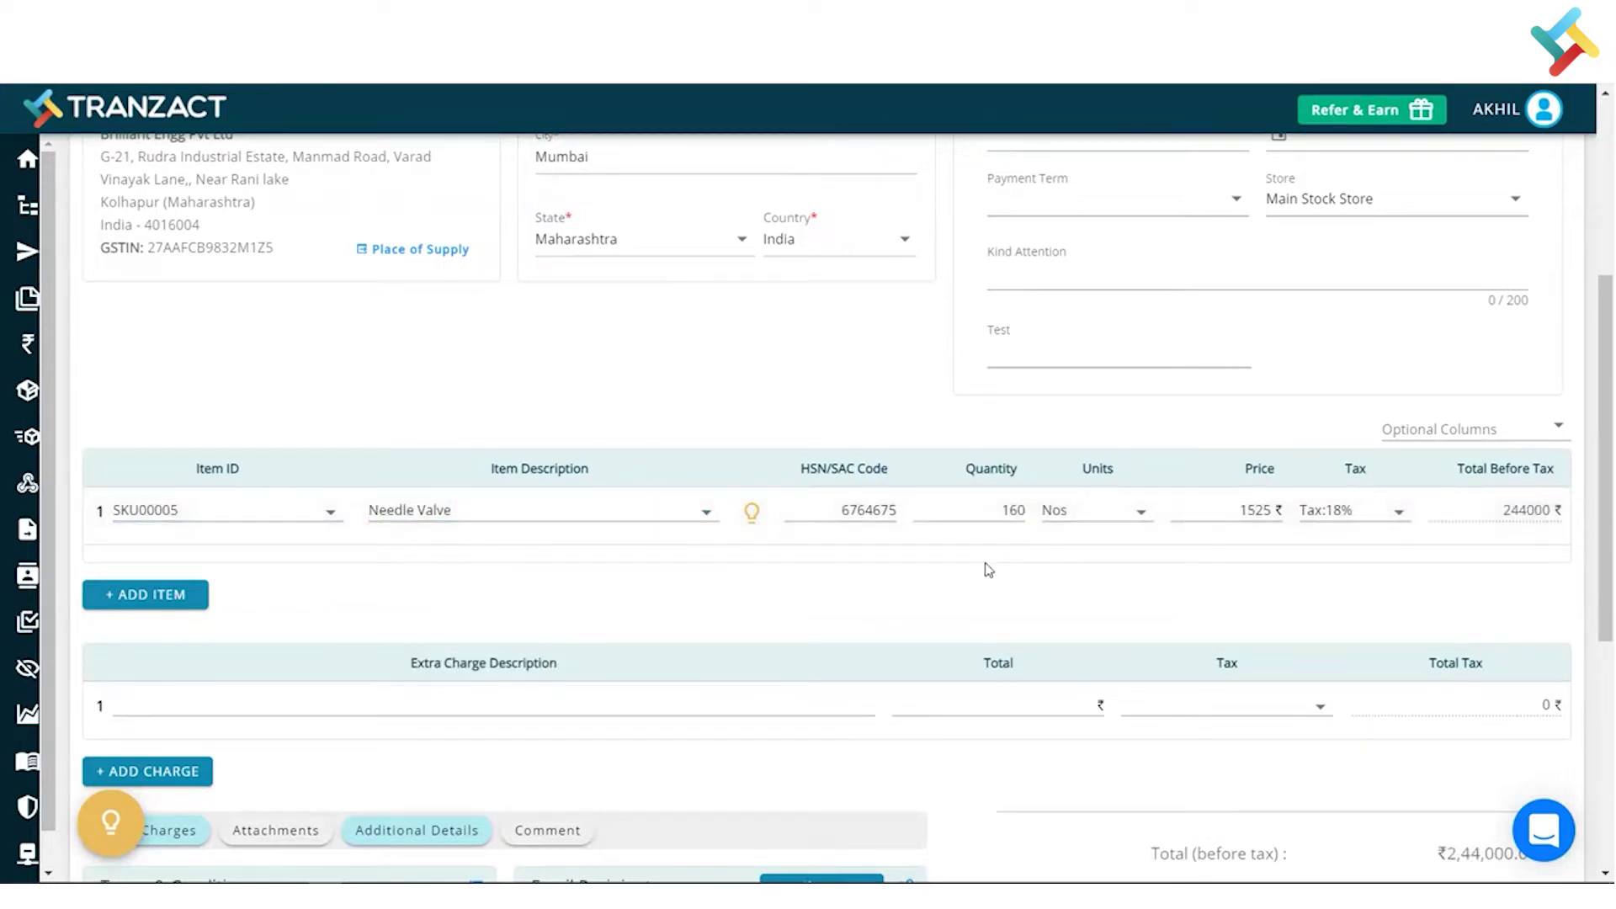
- Add a ₹1000 Transportation extra charge and add more e-mail recipients
scroll(985, 562, "down", 4)
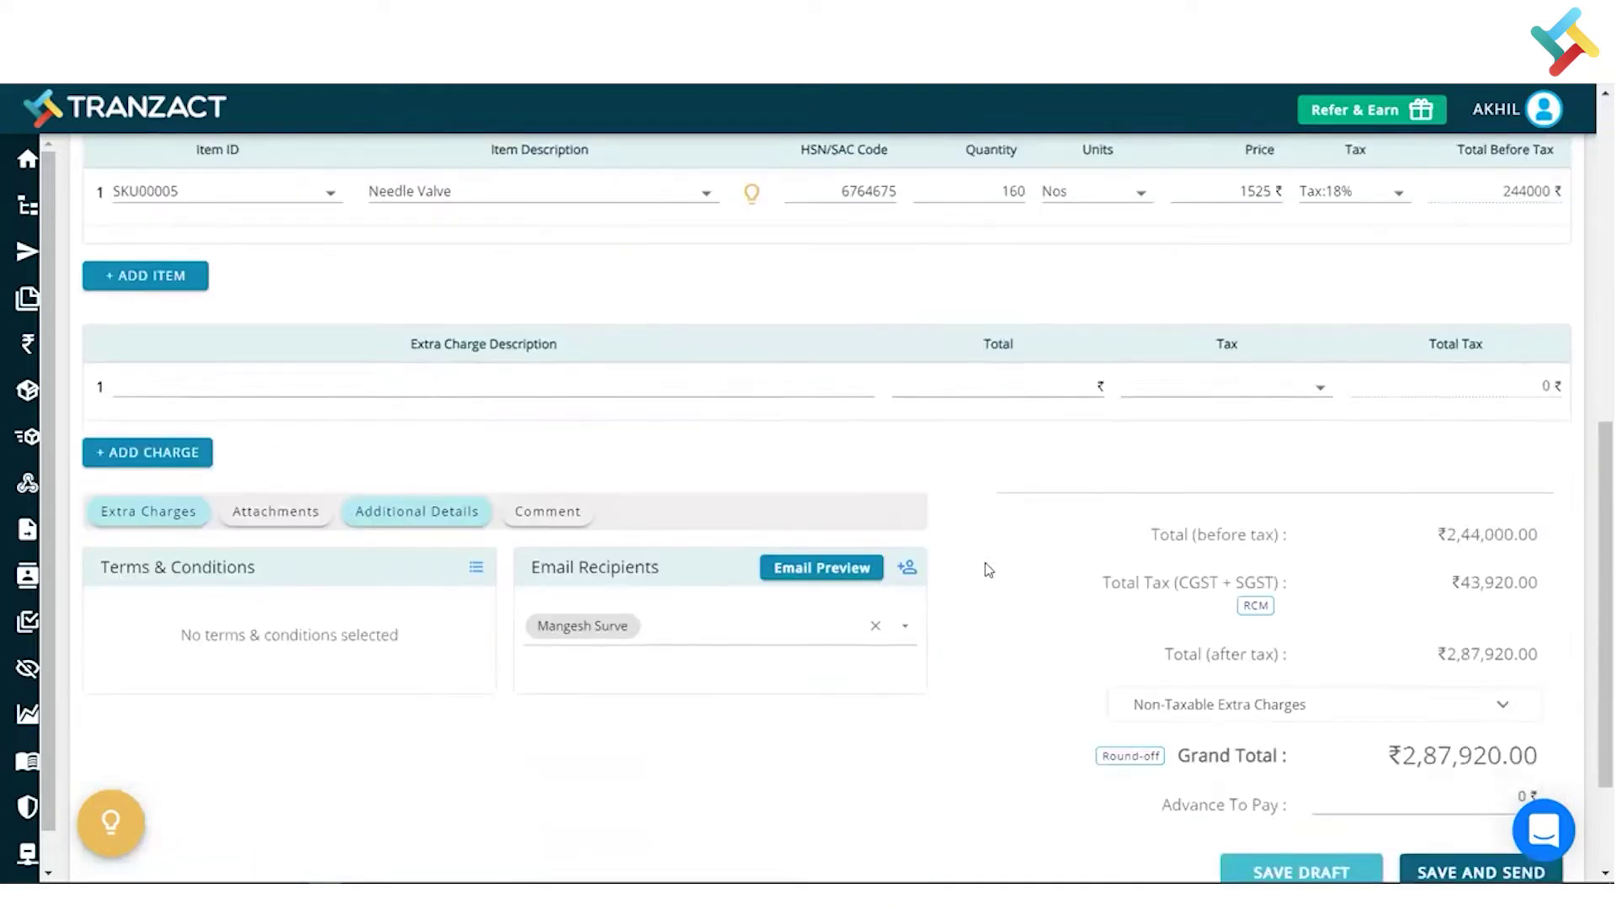
left_click(329, 382)
type("Transpo")
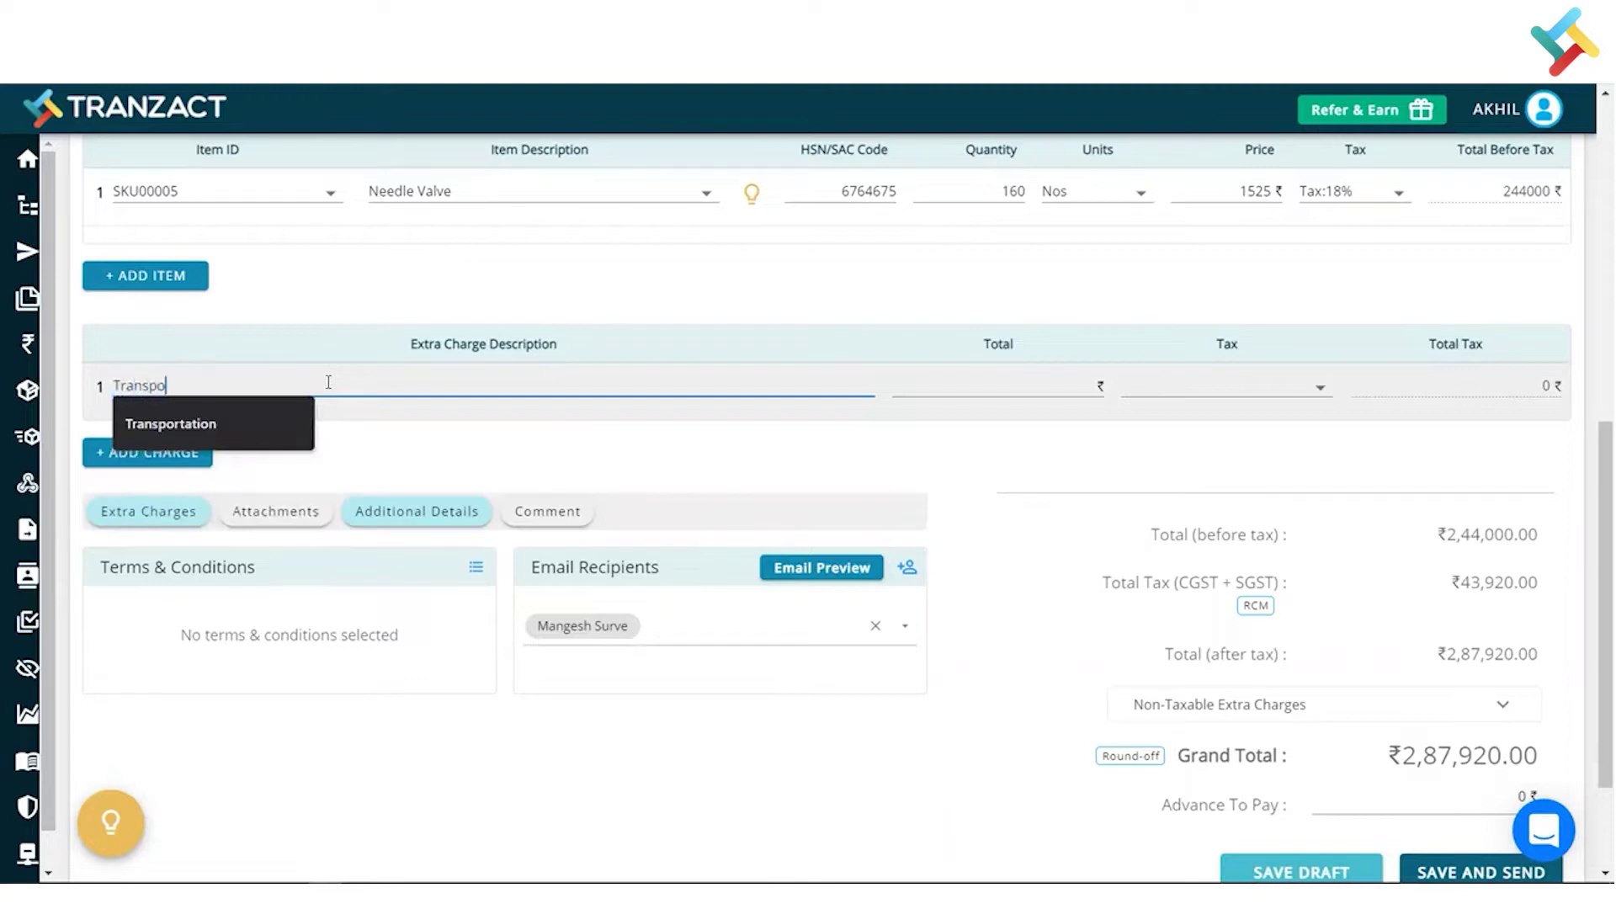
type("rtation")
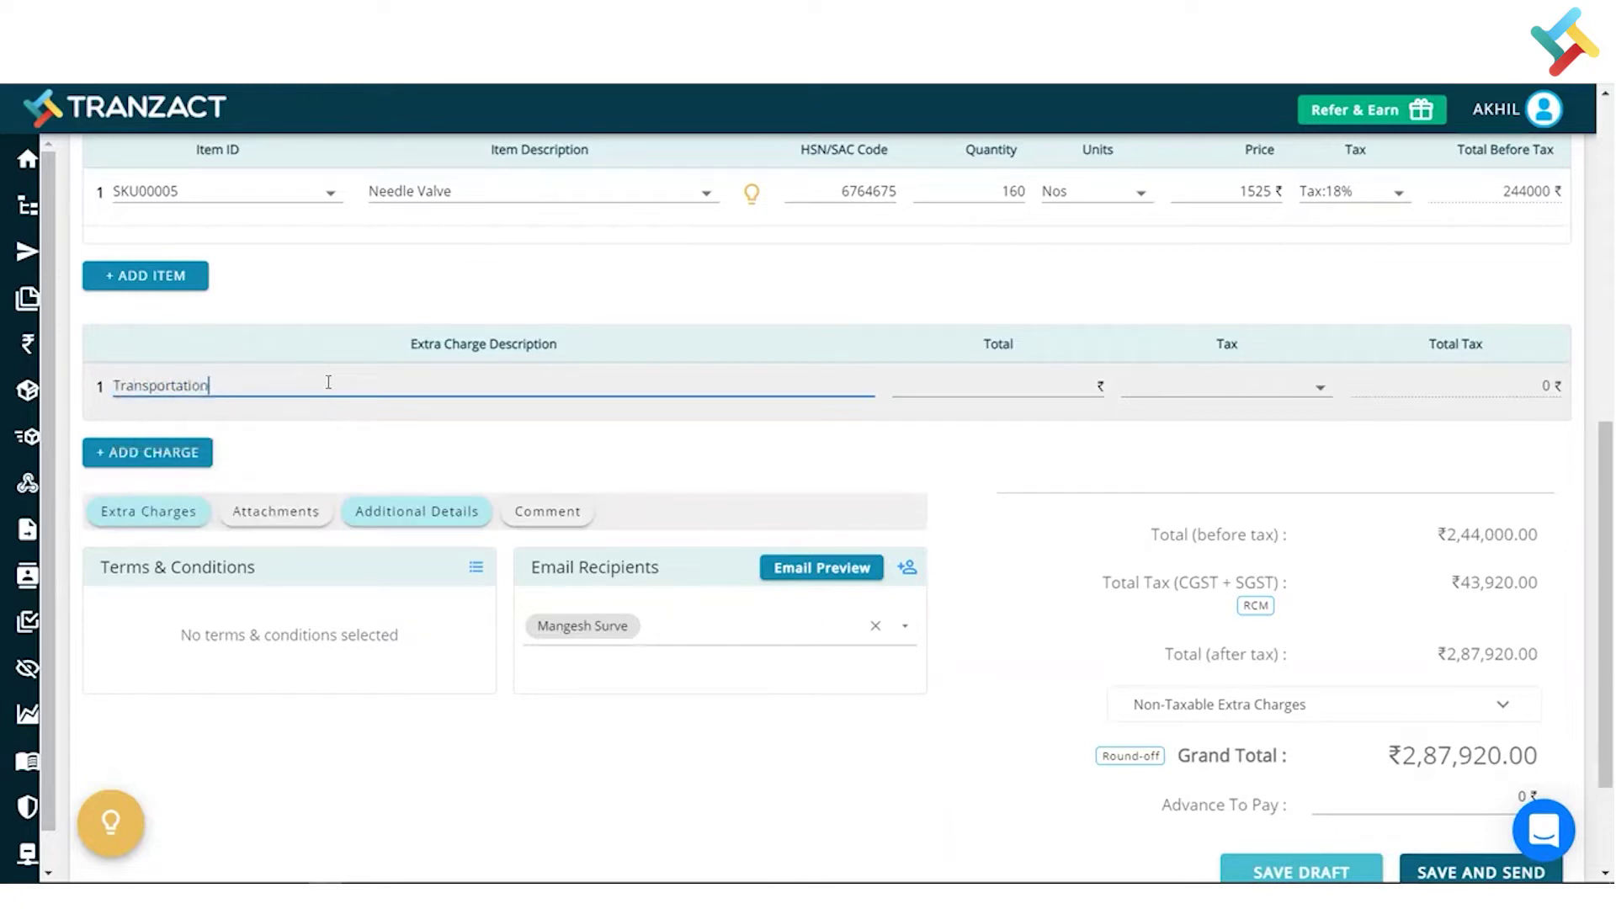
left_click(1028, 387)
type("1")
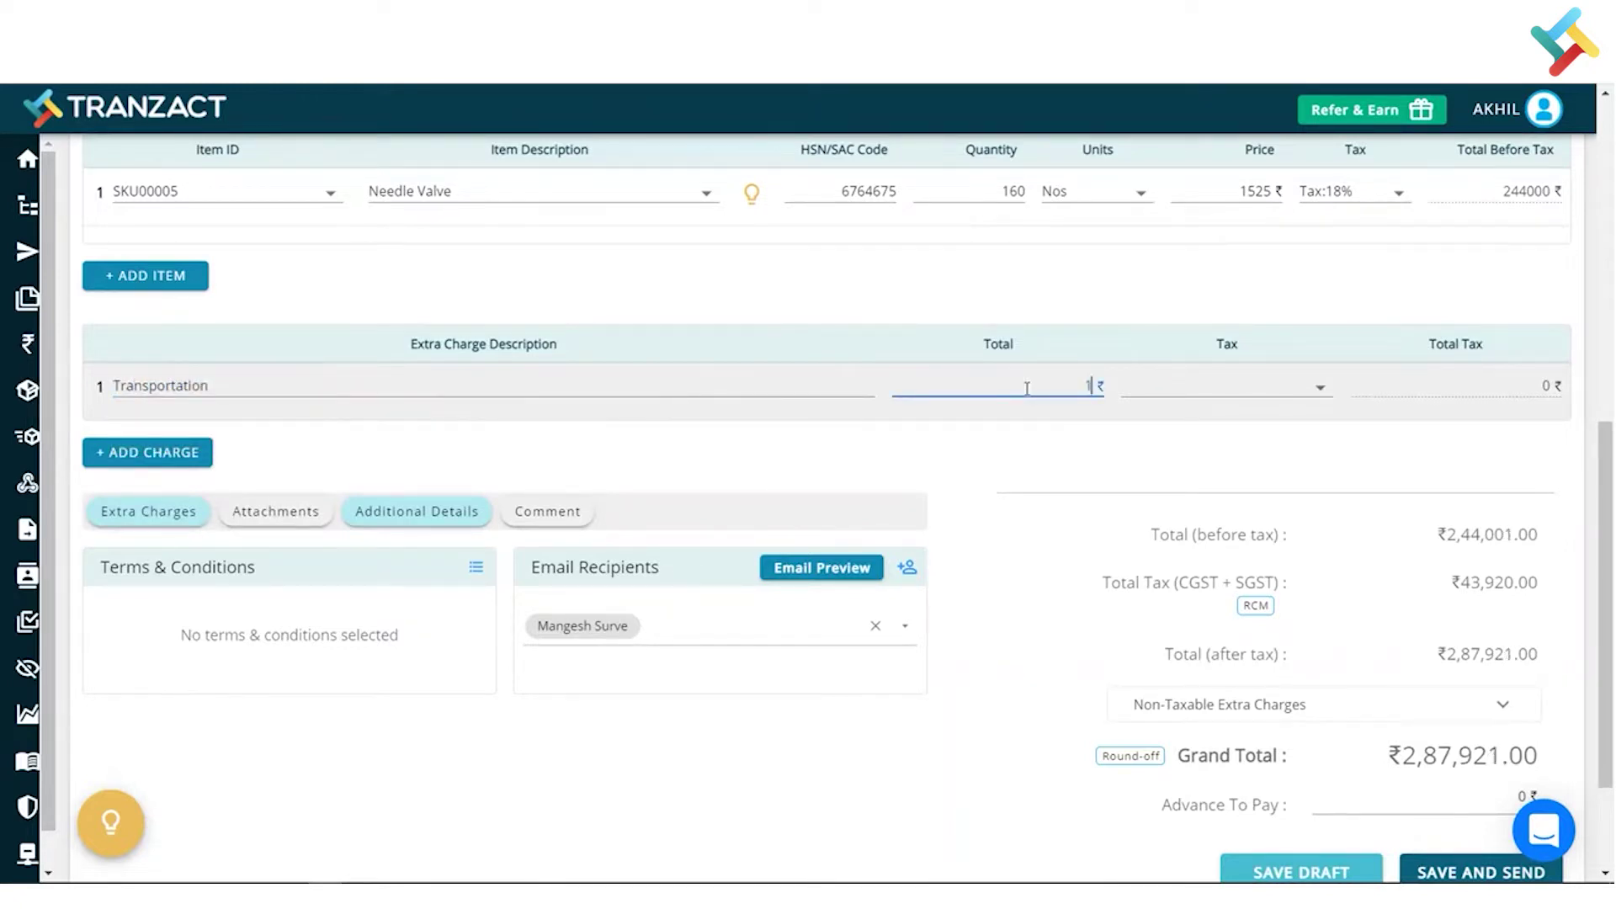
type("000")
left_click(1029, 532)
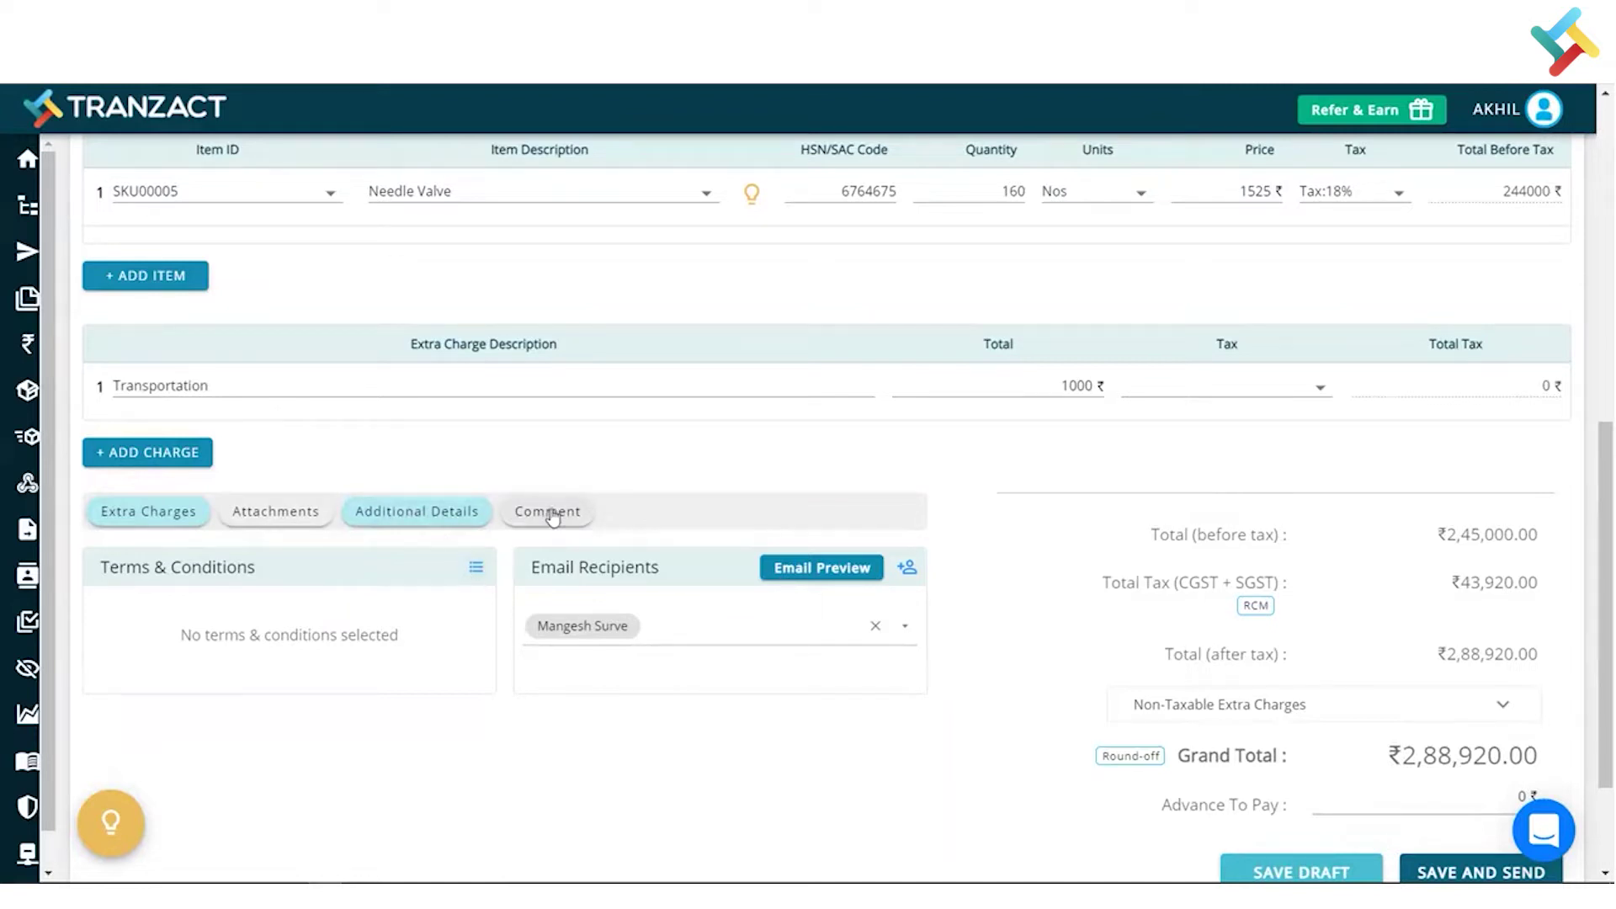
left_click(906, 567)
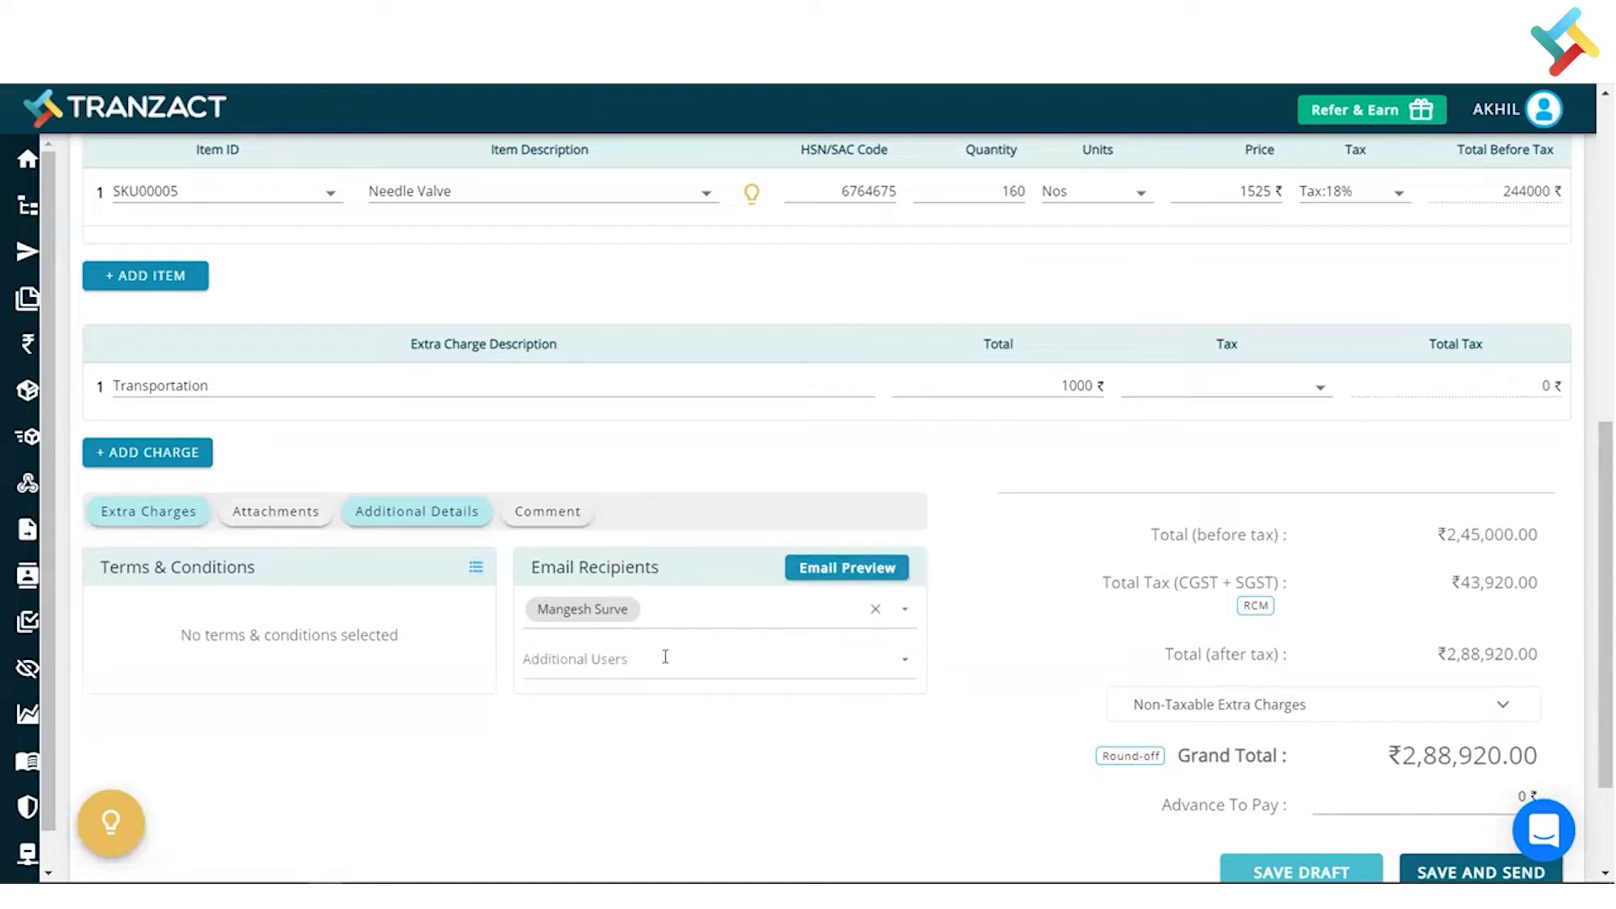
scroll(991, 656, "down", 2)
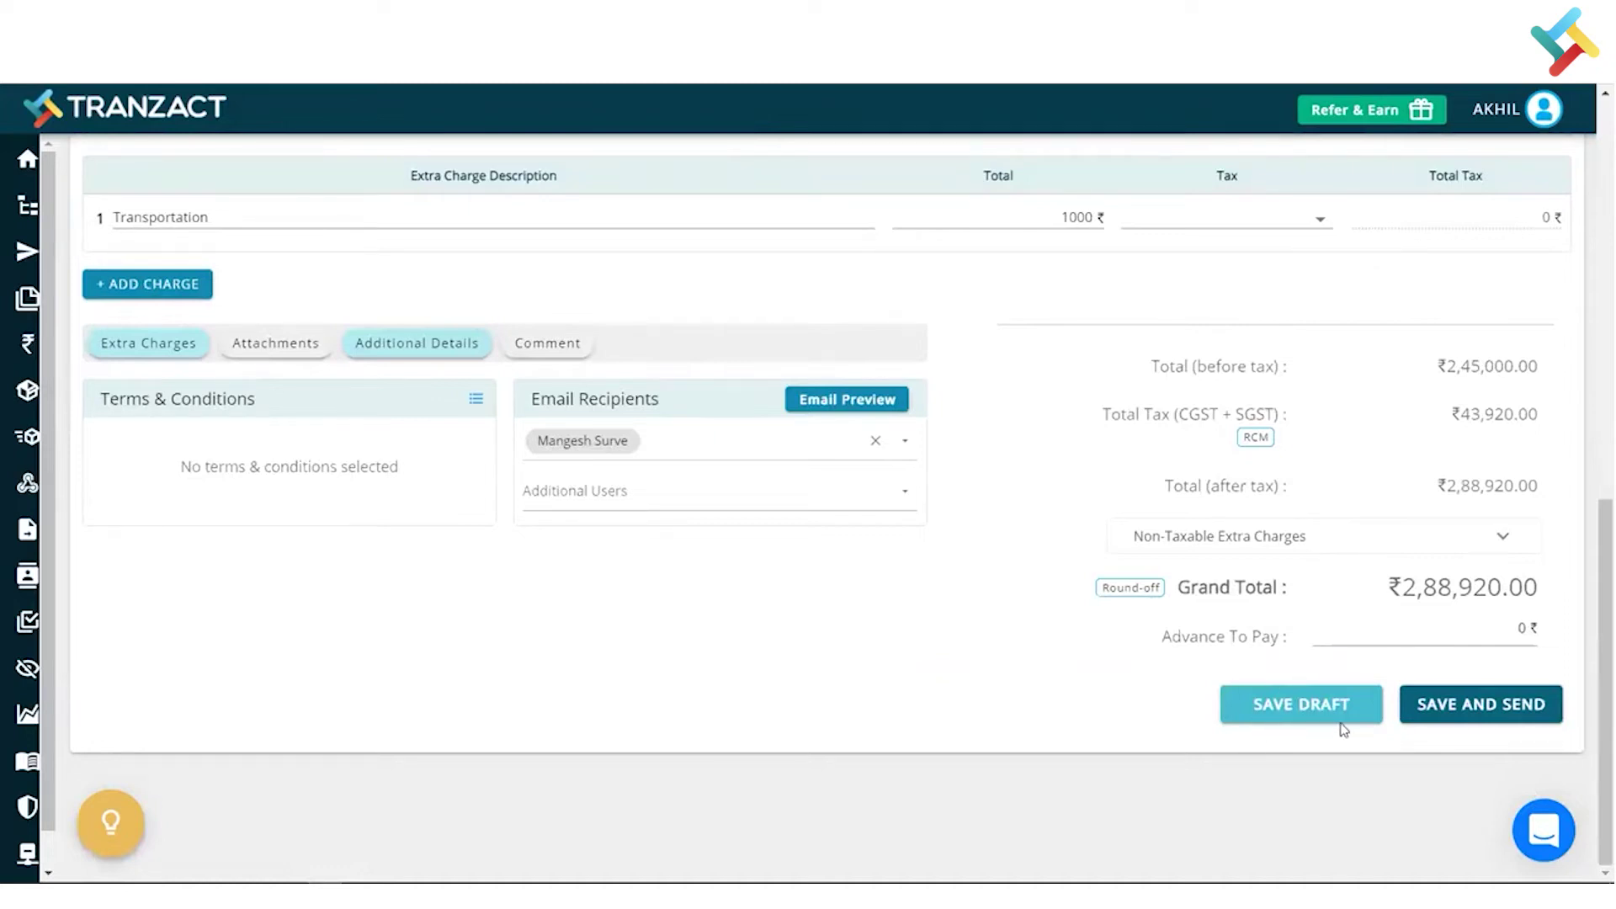
- Save and send PO00013, dismiss the WhatsApp prompt, and view its transaction page
left_click(1501, 699)
left_click(1031, 547)
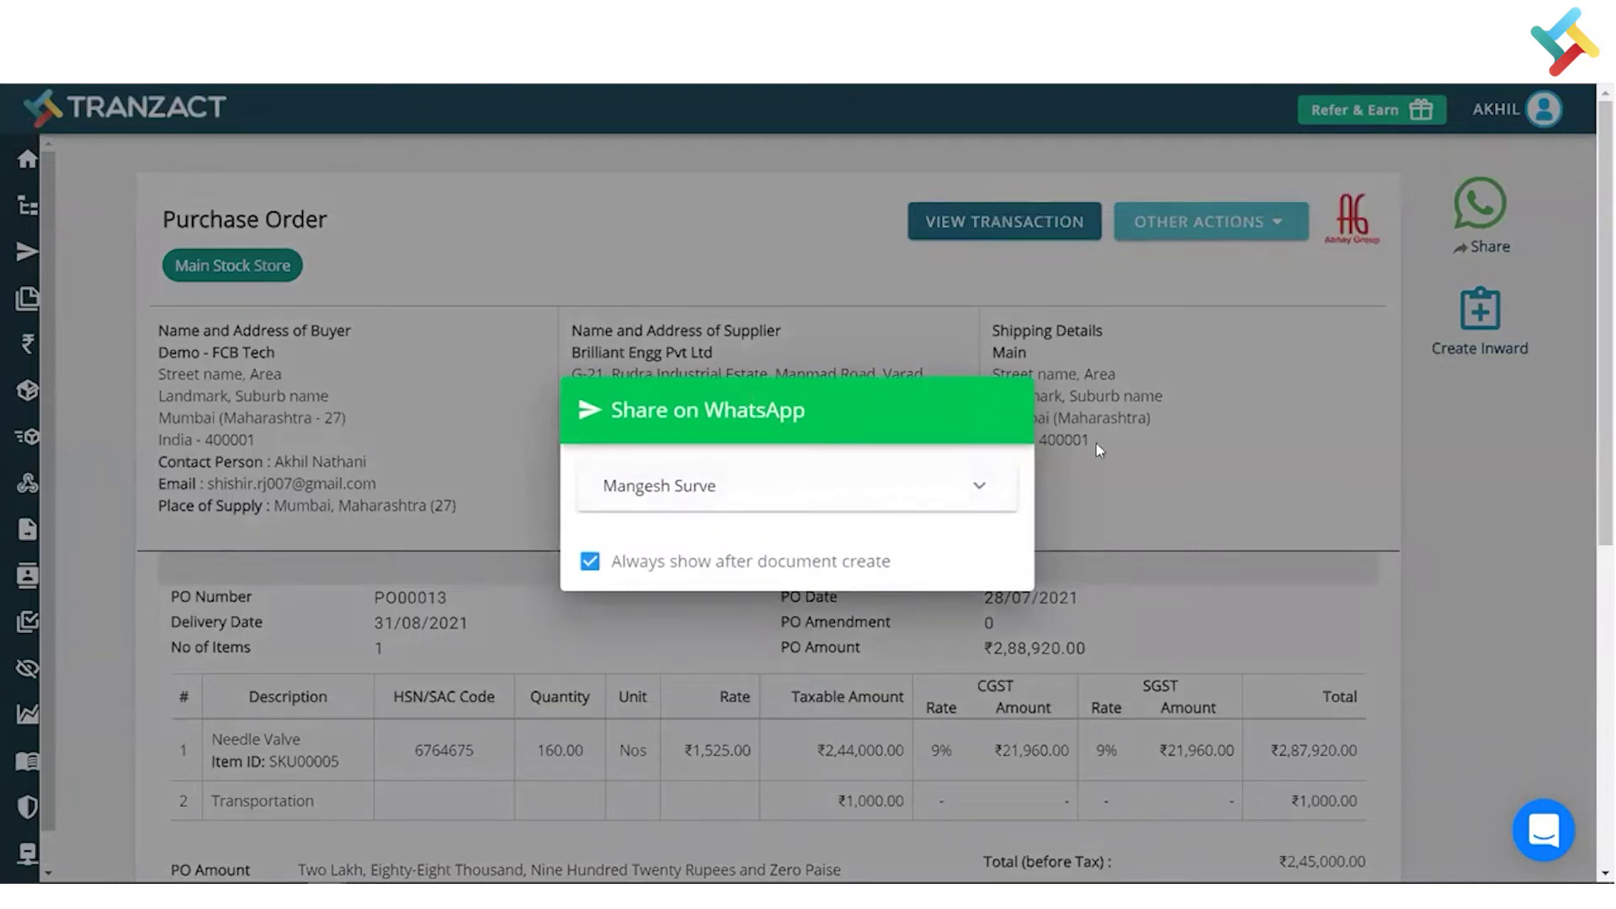
left_click(1156, 450)
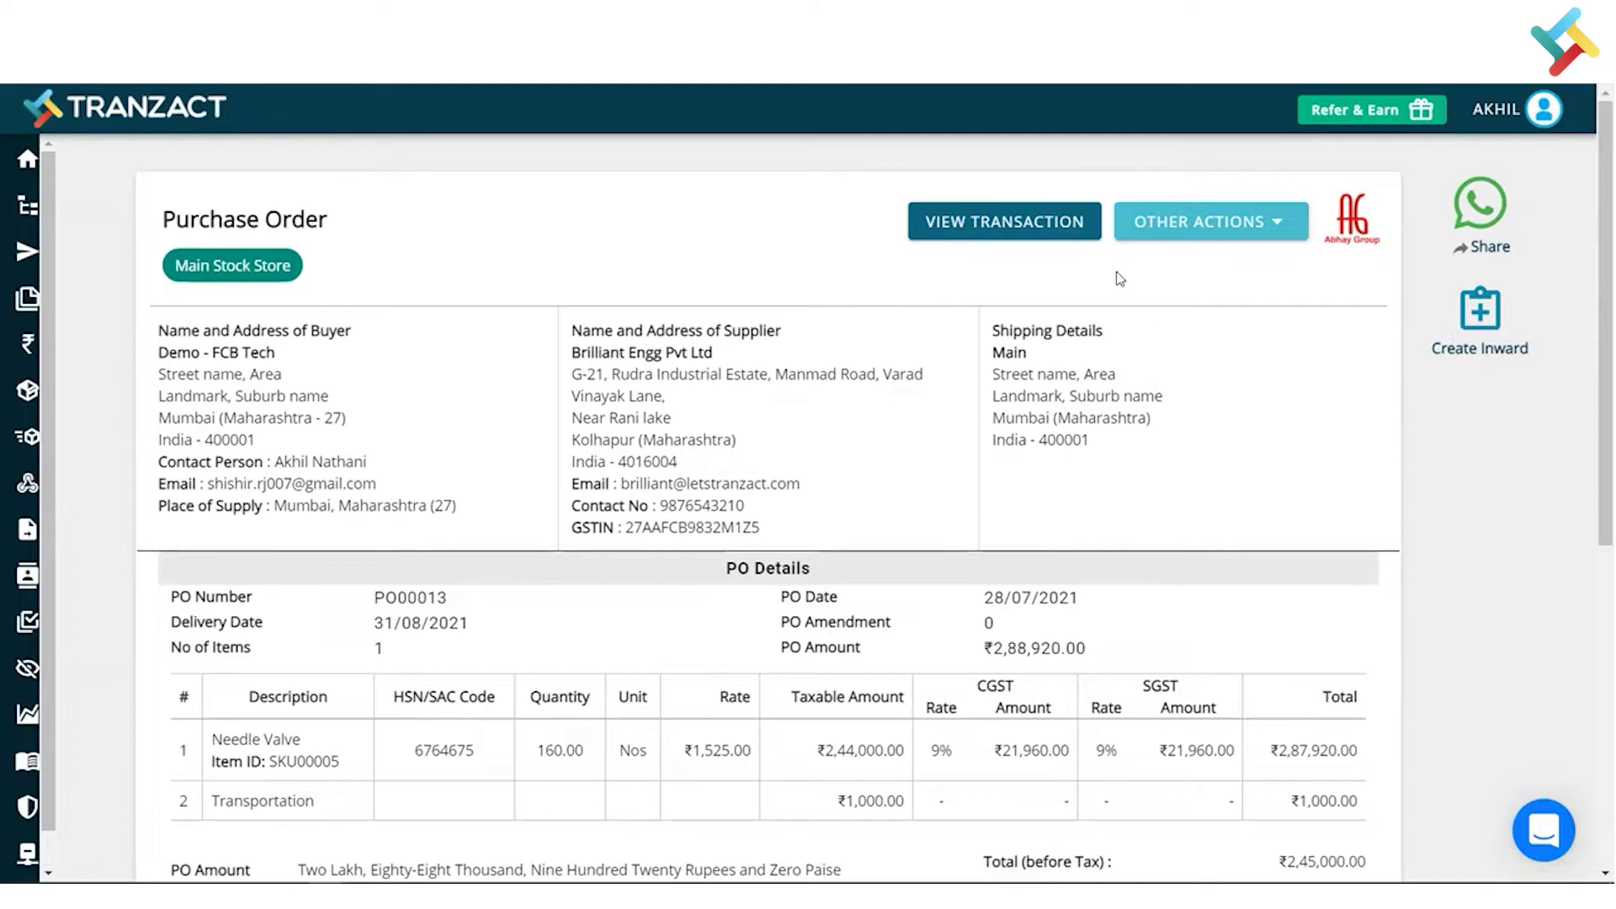
left_click(1030, 229)
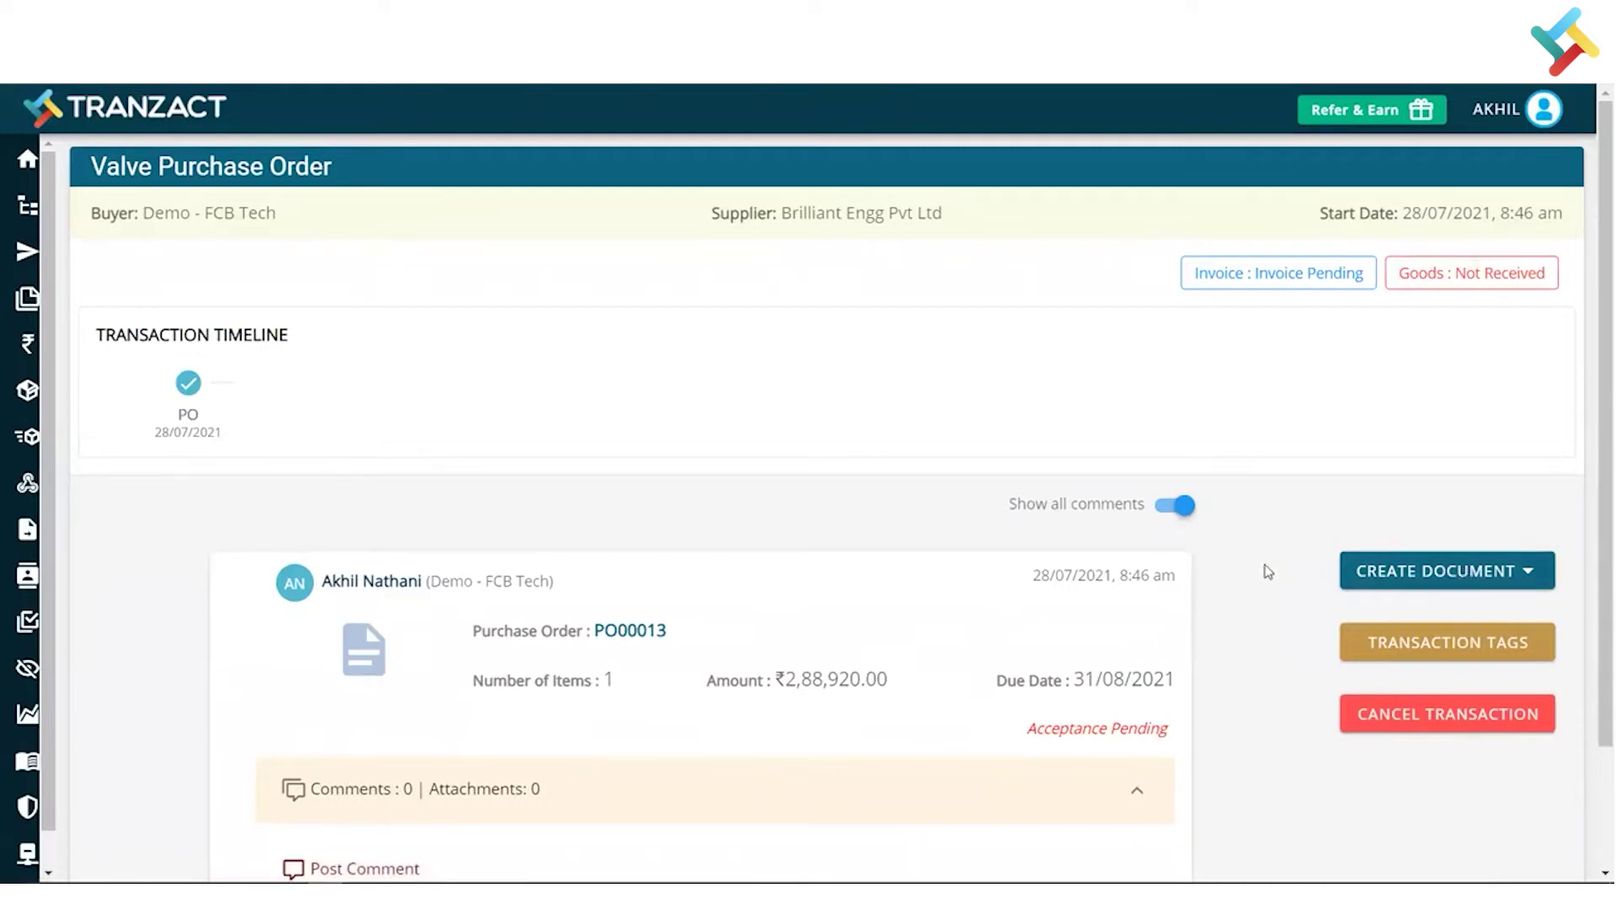
- Create a Receipt Voucher from the PO00013 transaction page
left_click(1450, 572)
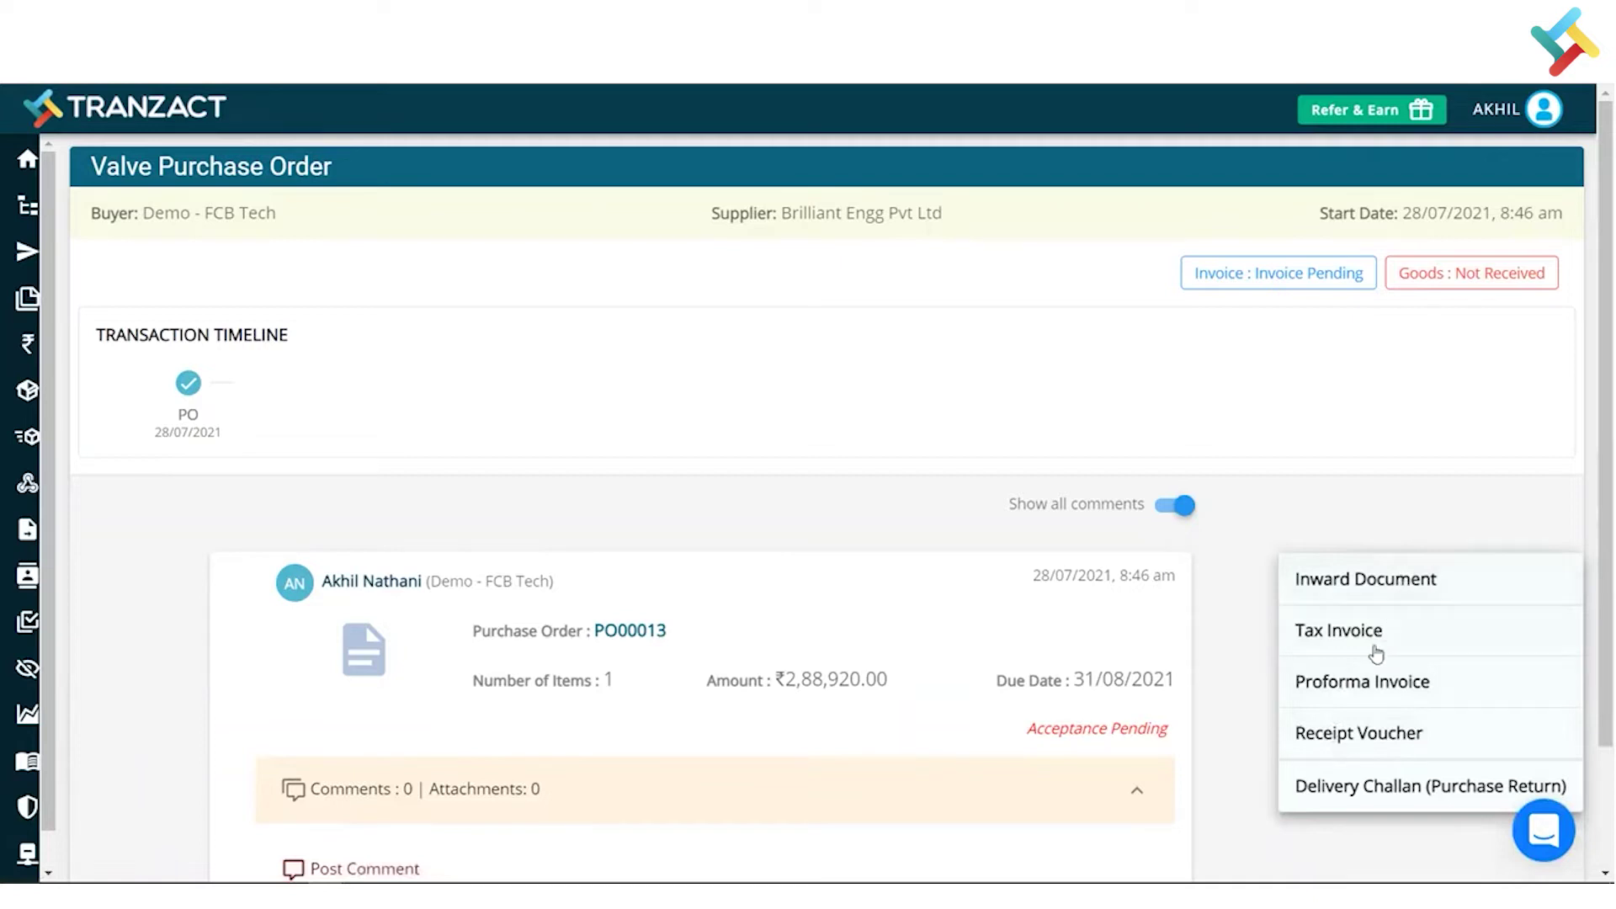
left_click(1338, 737)
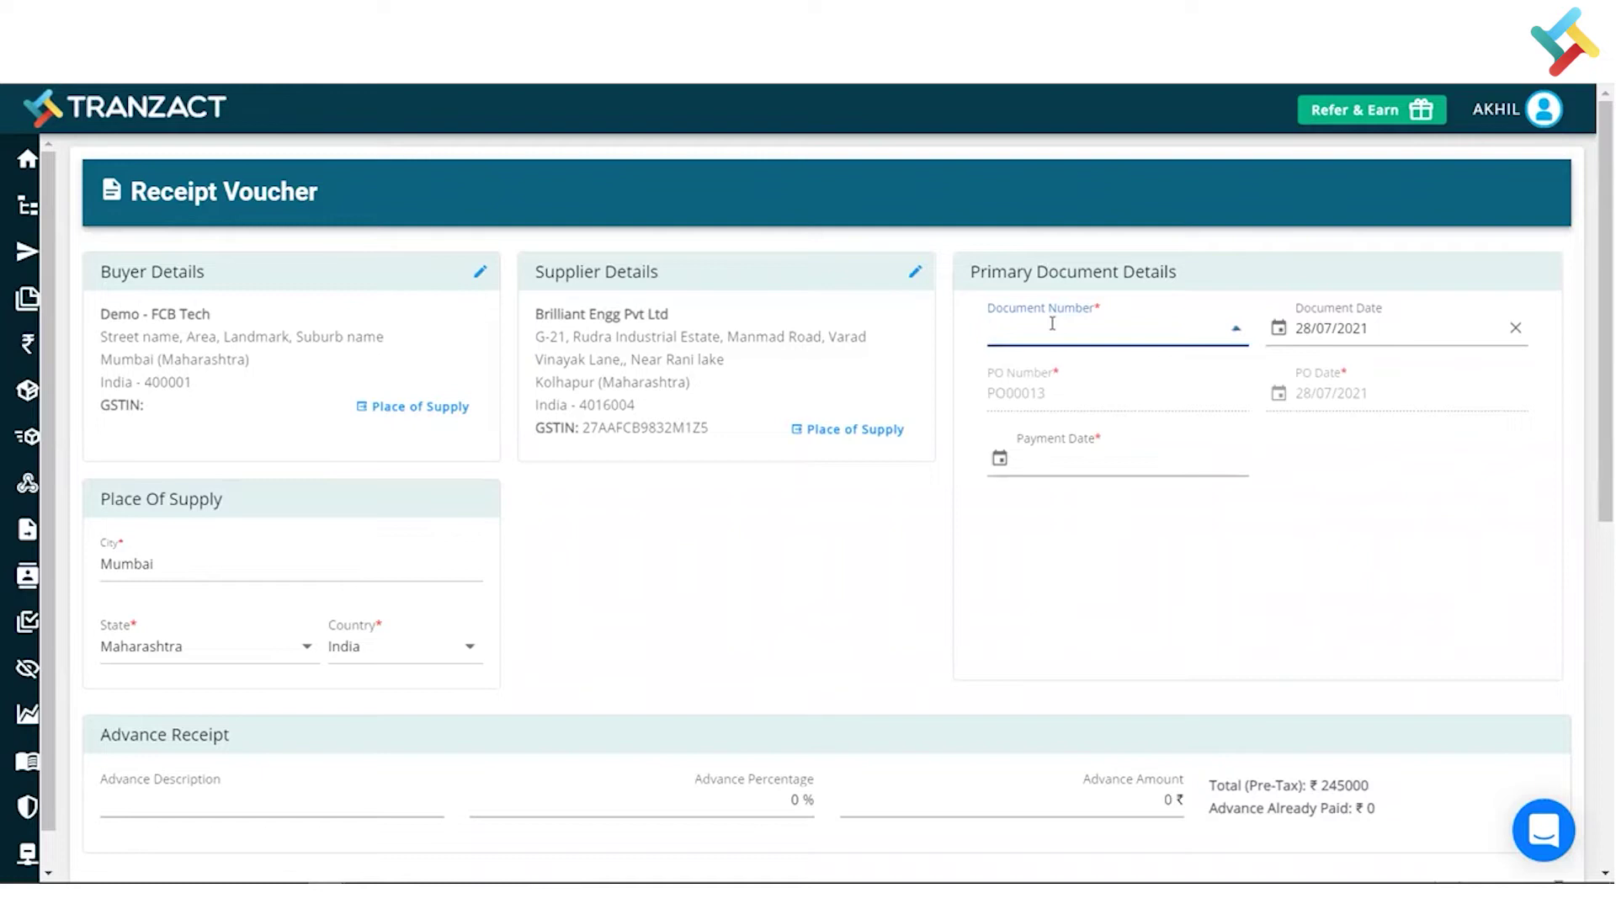
- Set the receipt voucher's payment date to 28 July 2021
type("RV-18575")
left_click(1116, 453)
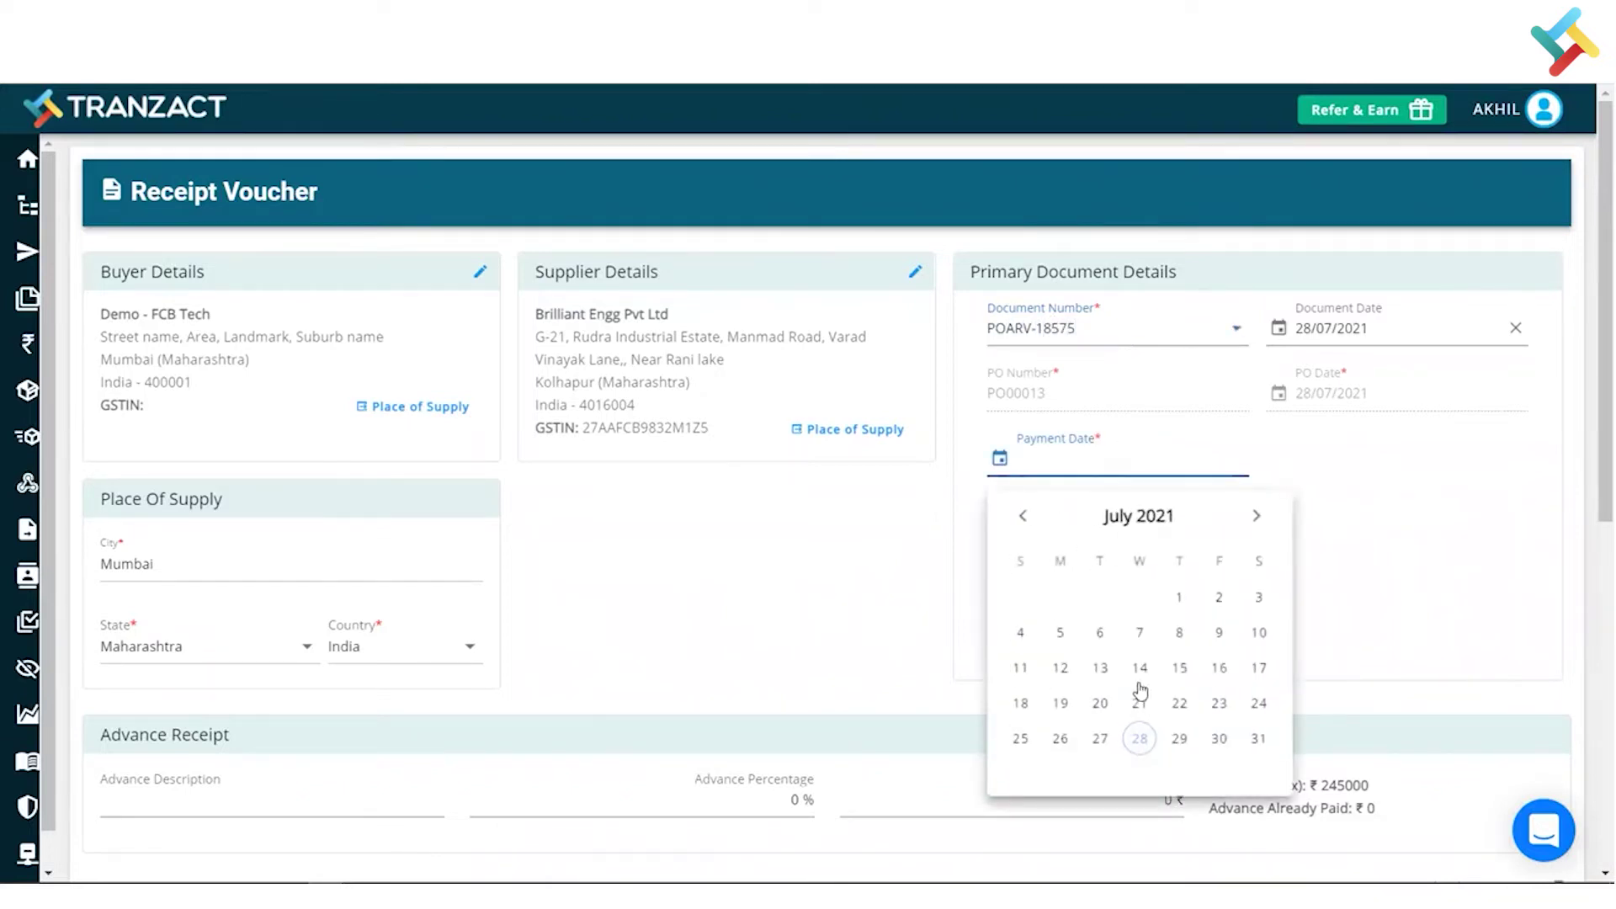
left_click(1141, 740)
- Enter a 'Valve Advance' advance of ₹10000 and check the totals
scroll(1367, 605, "down", 3)
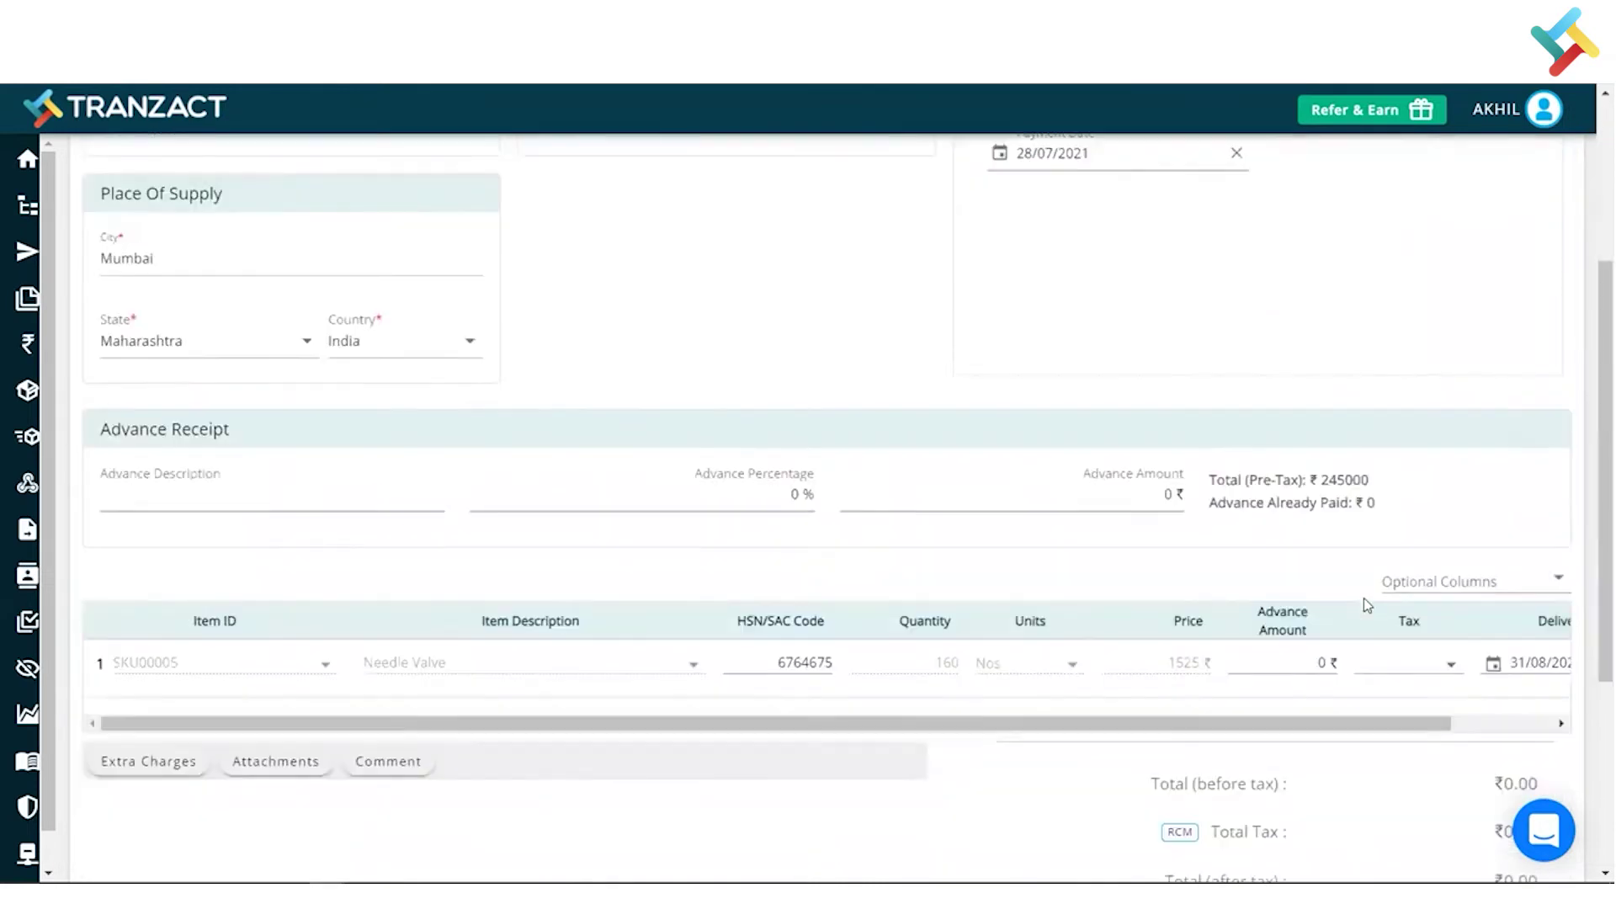
left_click(245, 485)
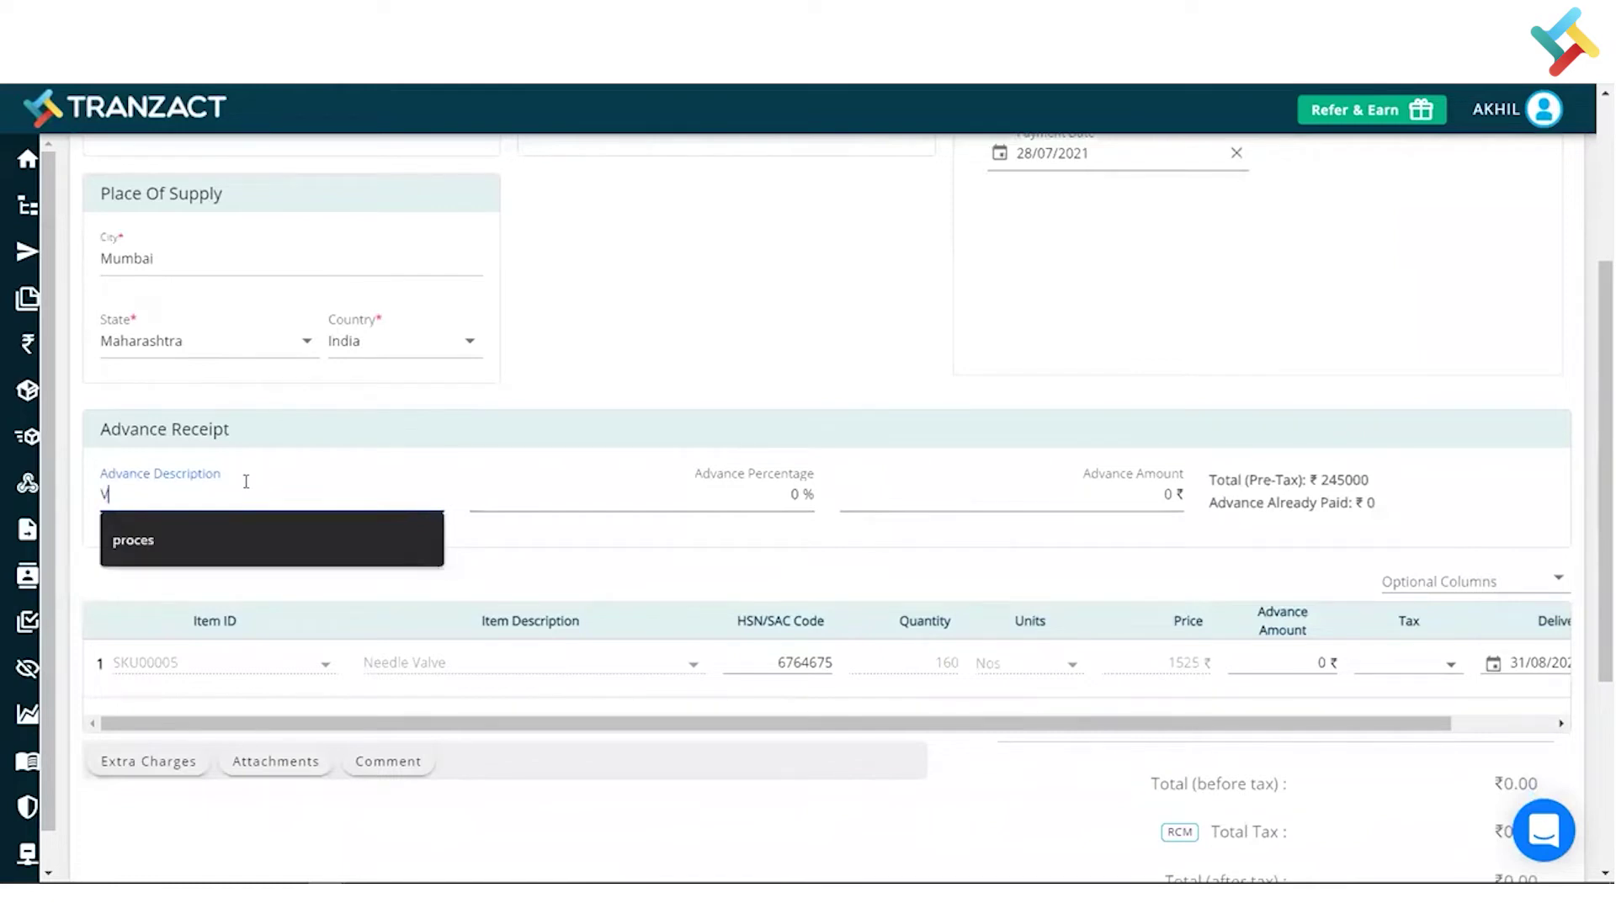
type("Valve Advance")
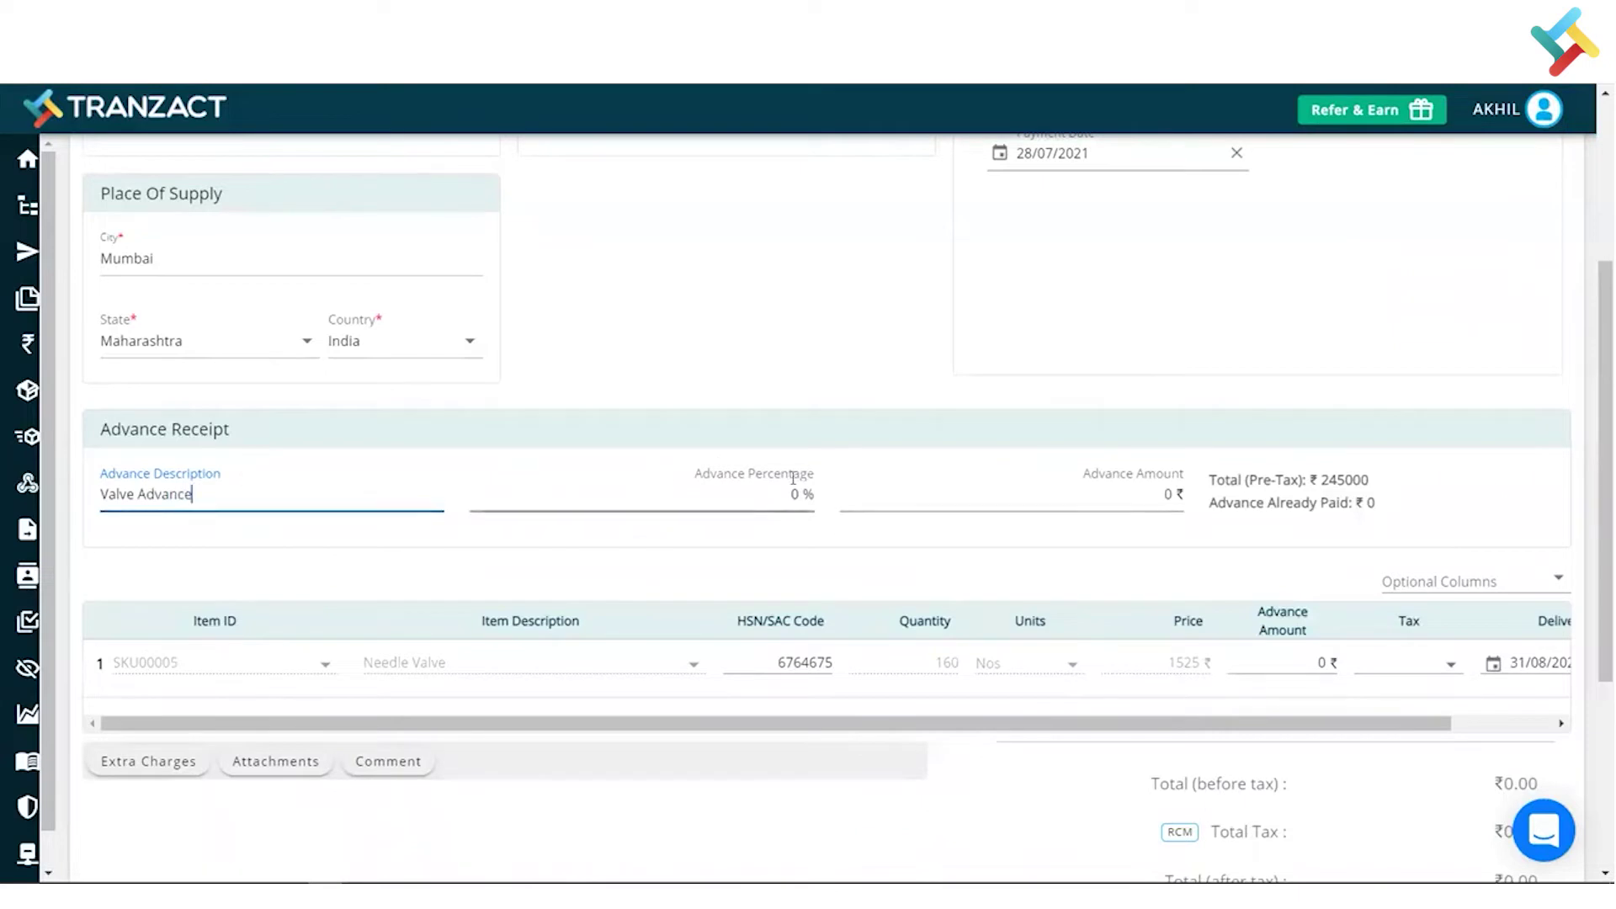
left_click(1146, 488)
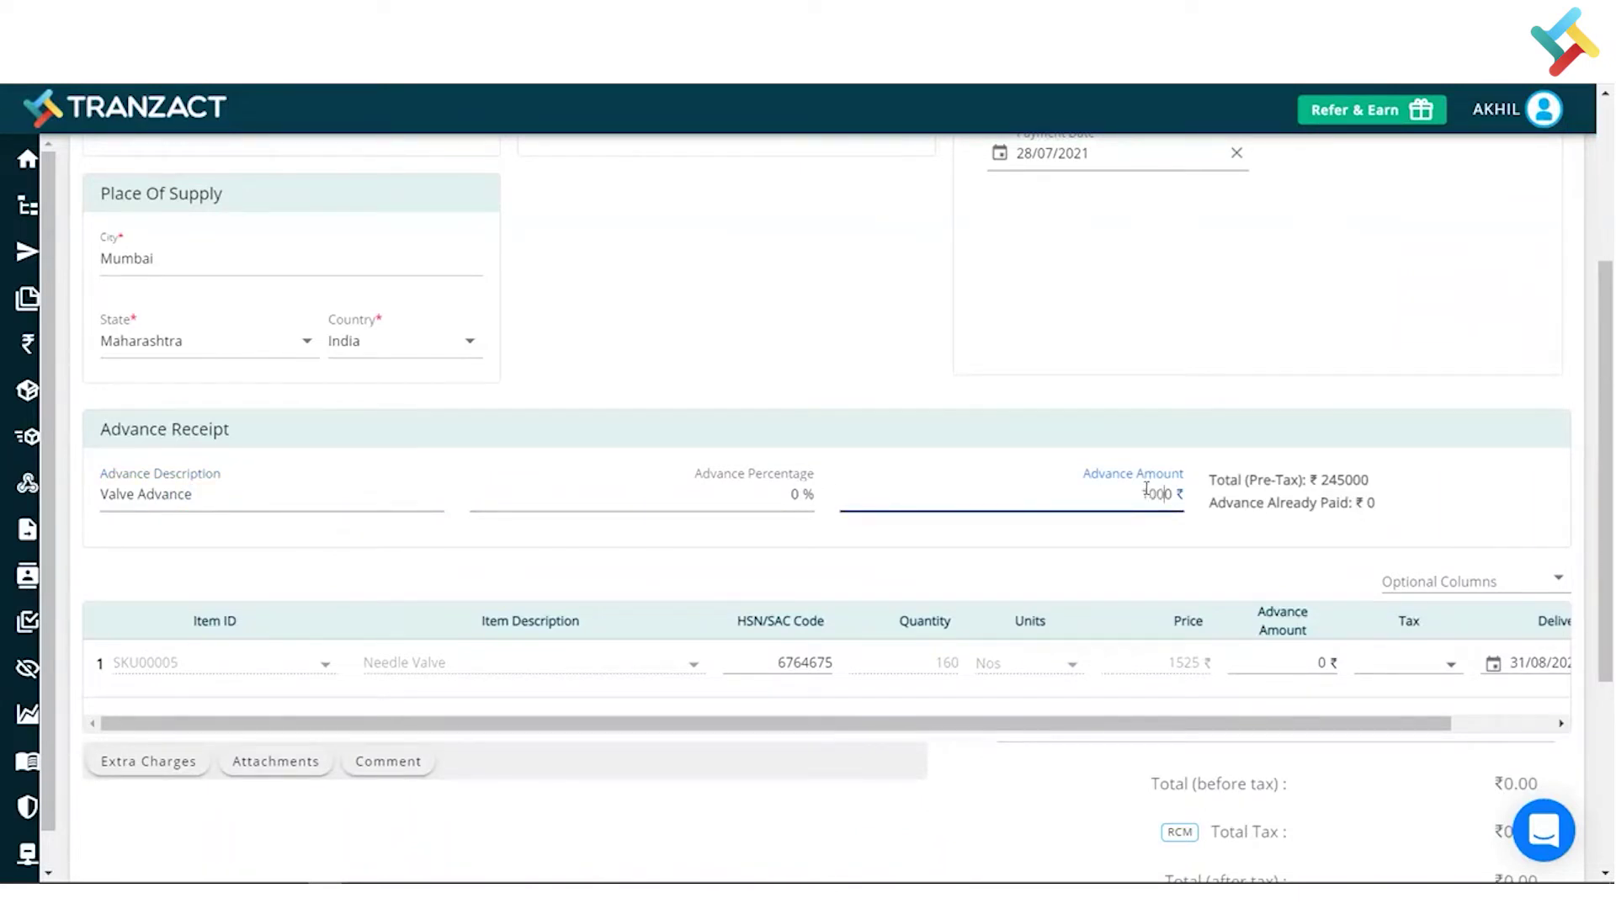
left_click(1154, 555)
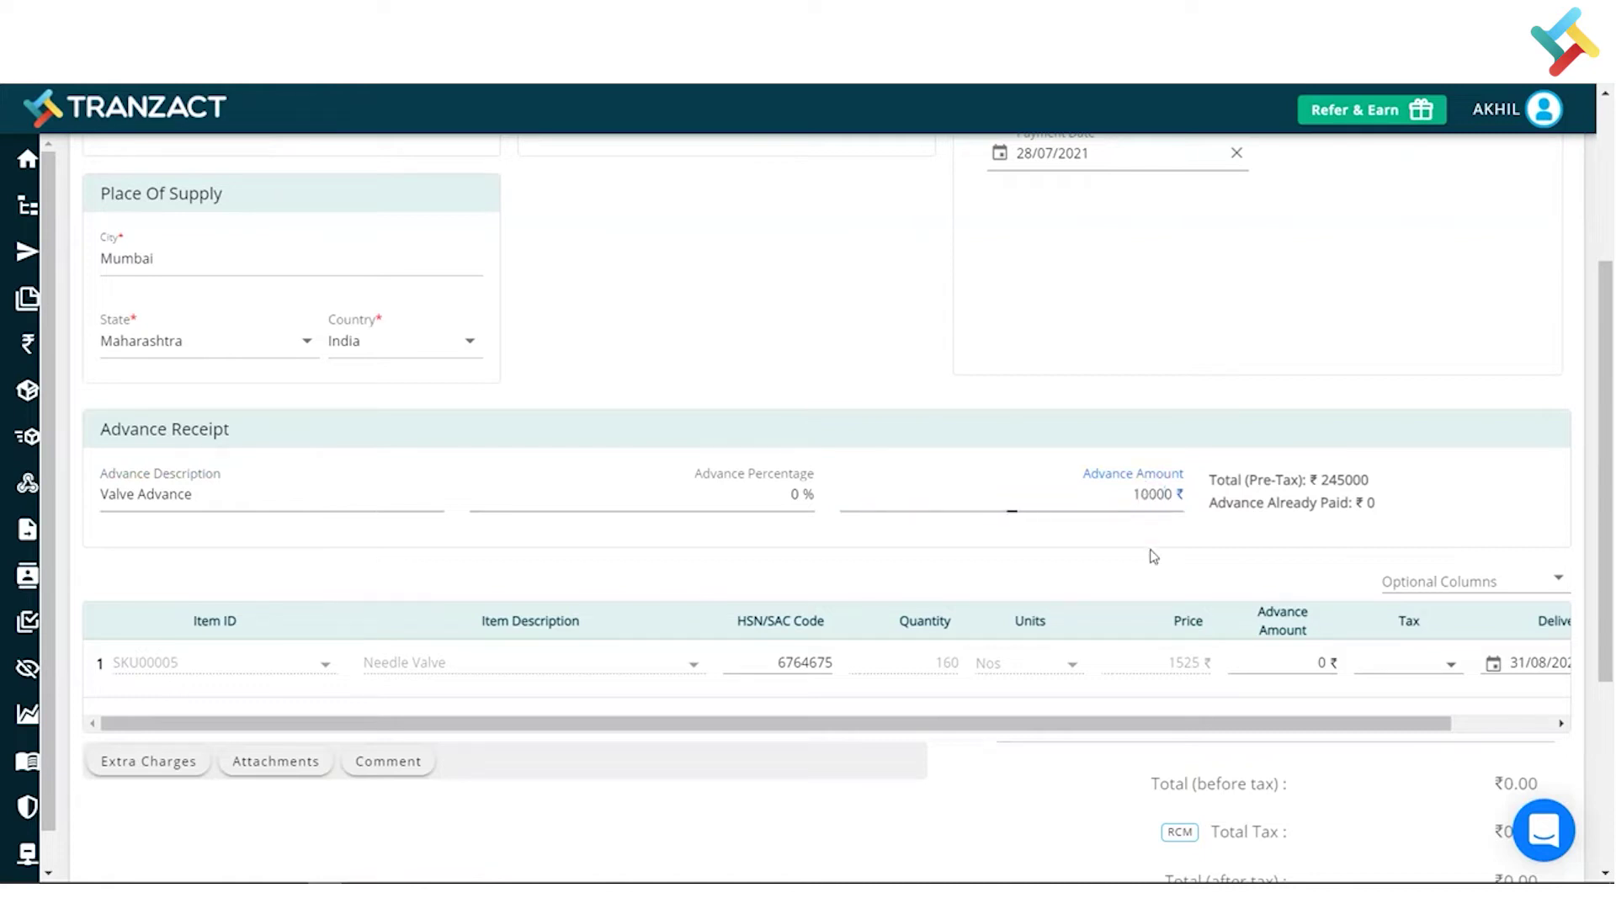
scroll(1153, 555, "down", 4)
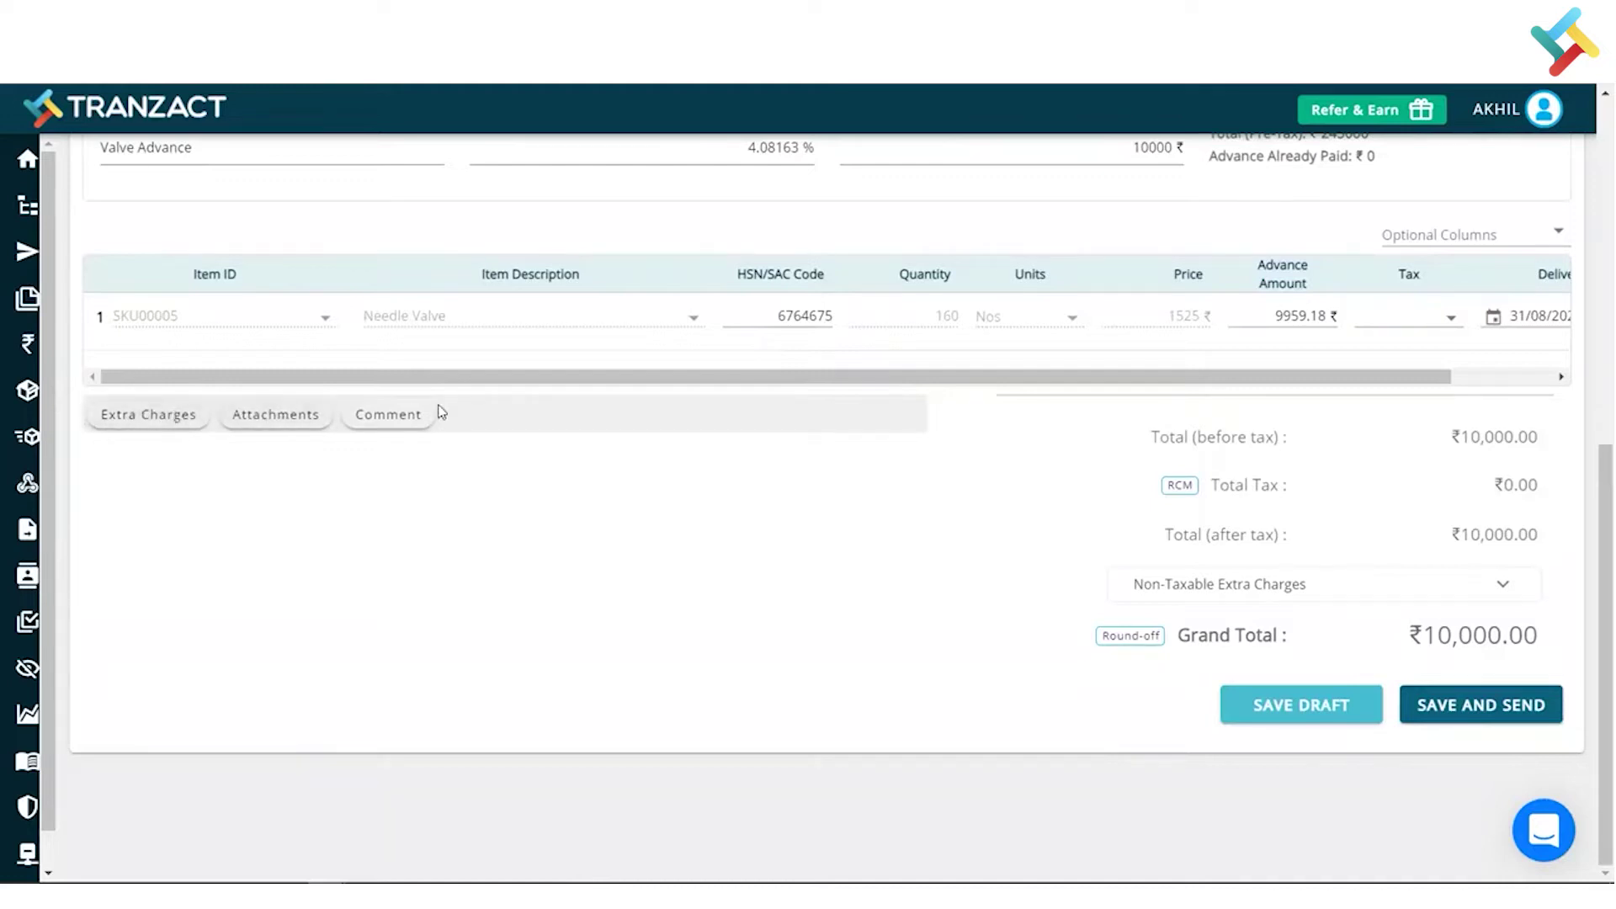
left_click(1460, 239)
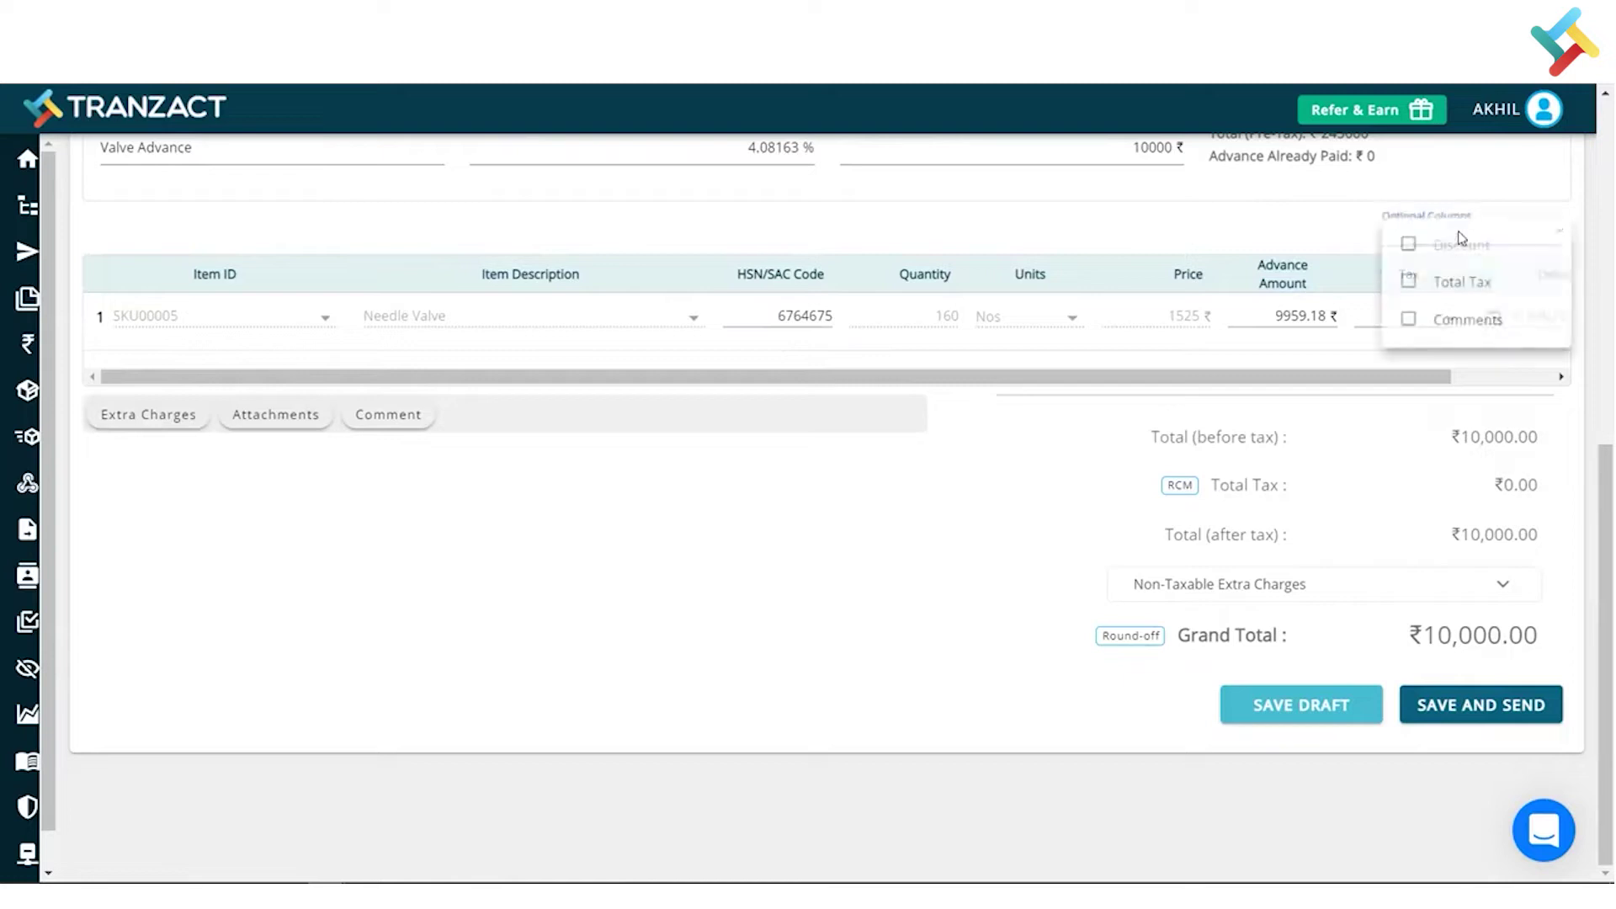
left_click(1280, 233)
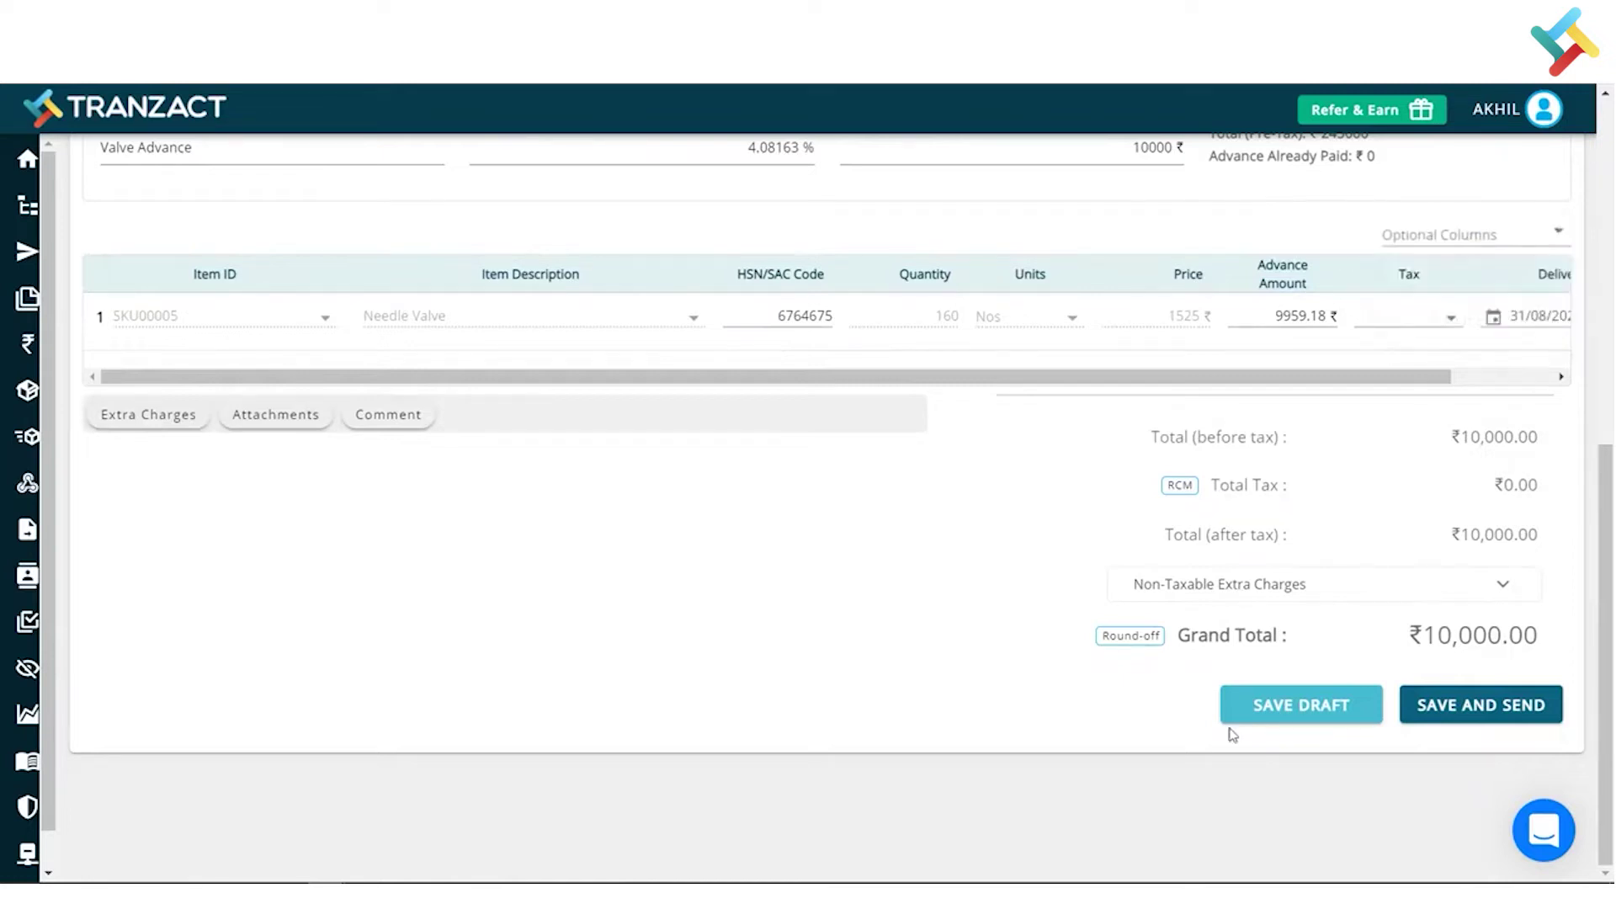
- Save the receipt voucher as NEFT from State Bank Of India, then return to the Valve Purchase Order
left_click(1521, 704)
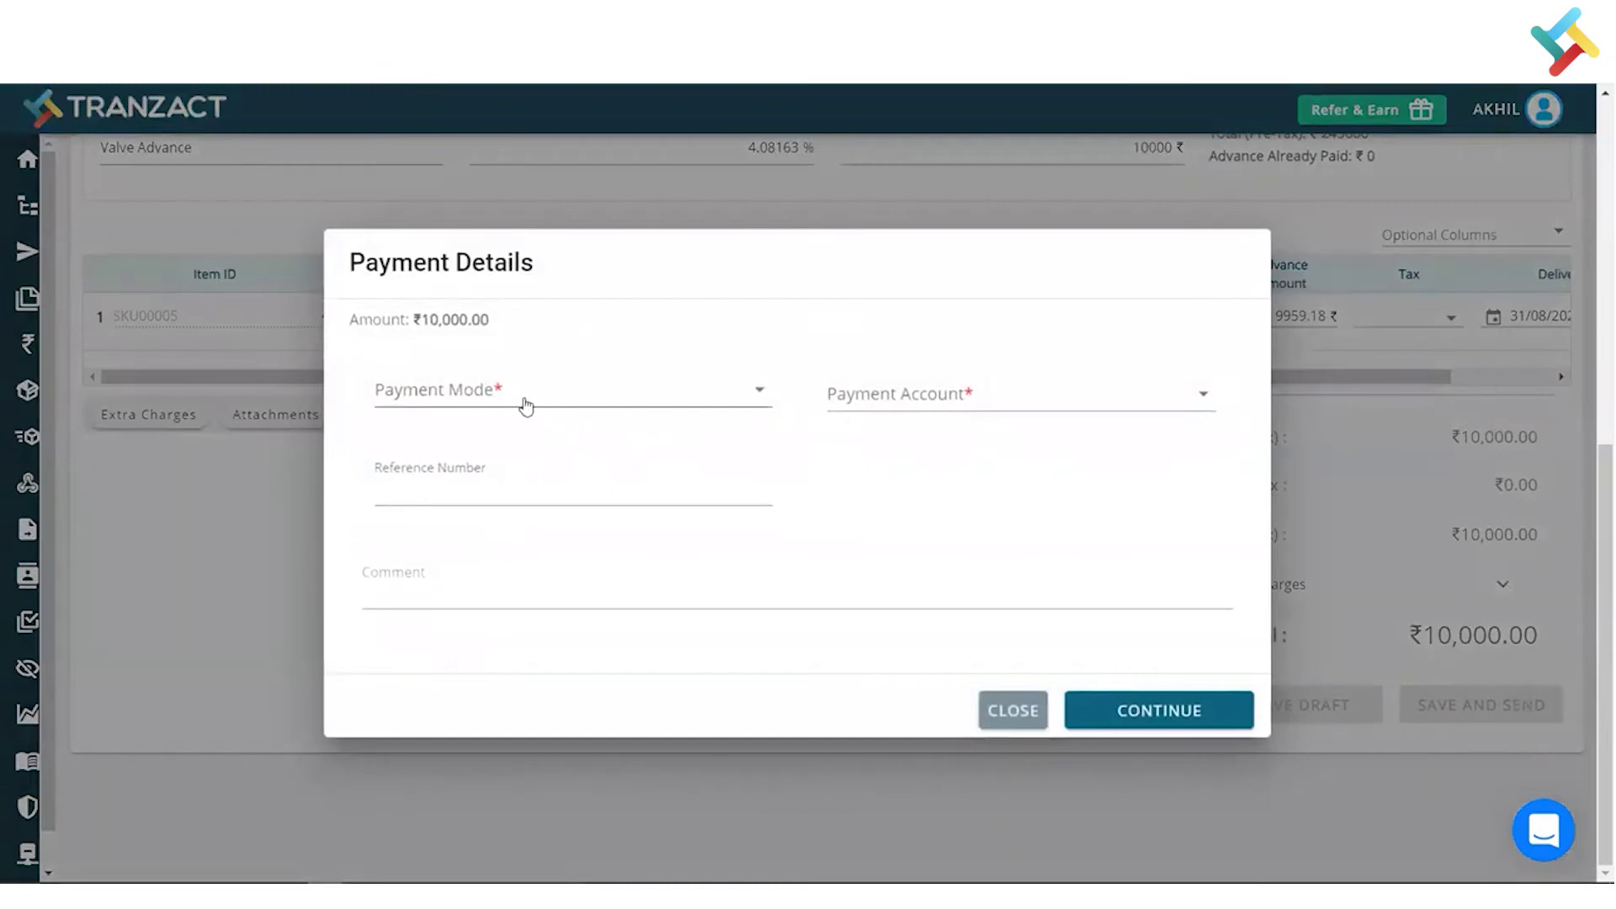
left_click(526, 407)
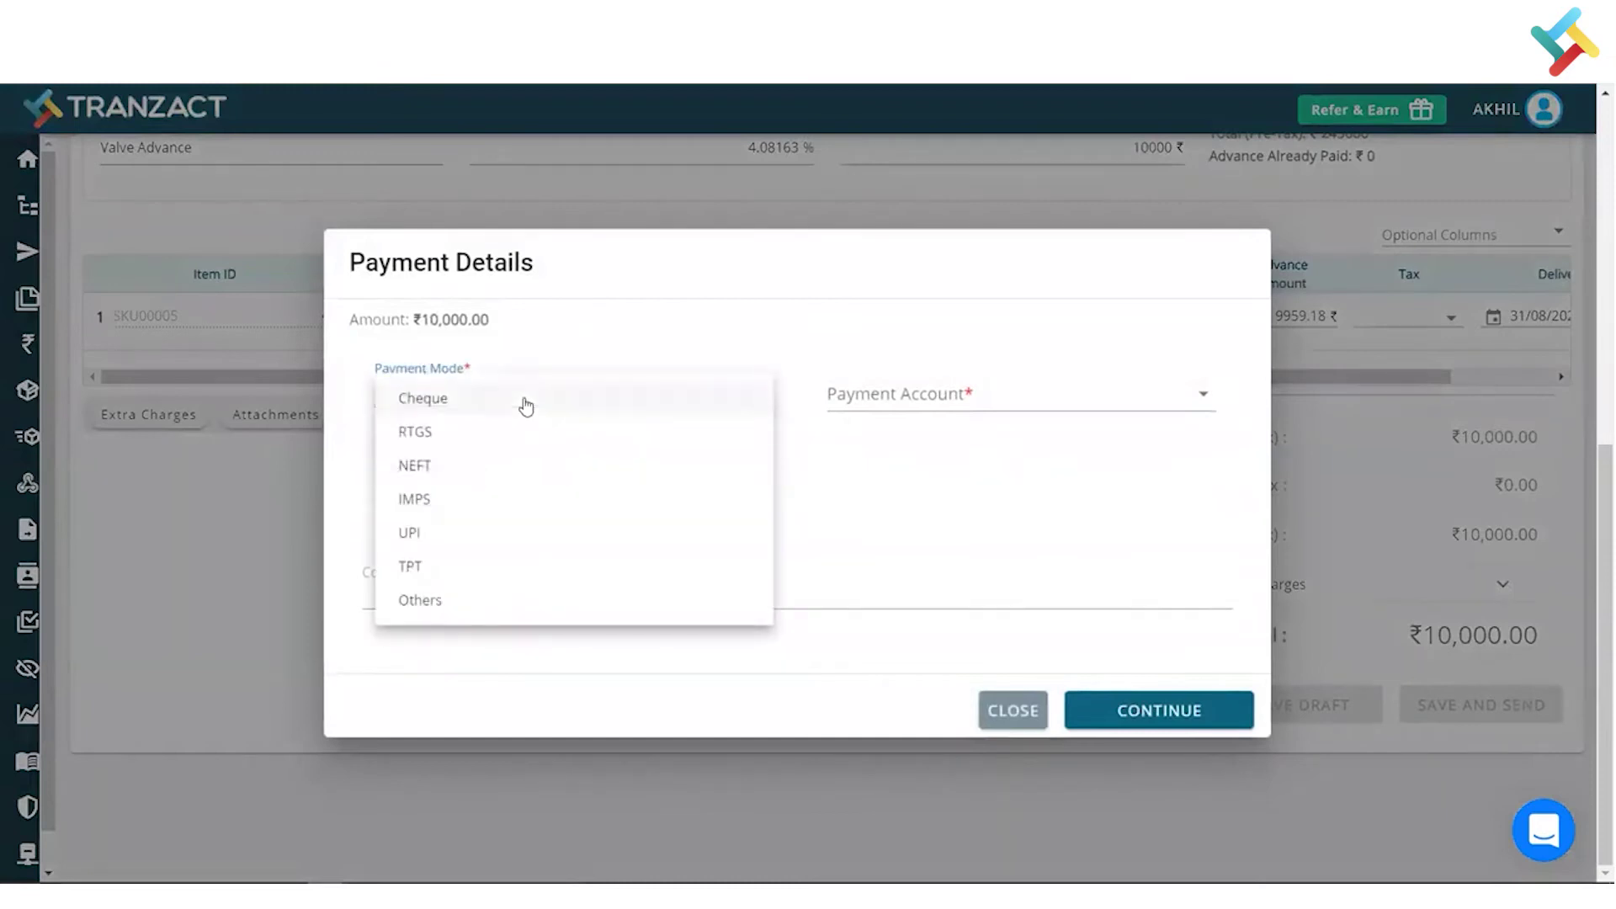
left_click(454, 477)
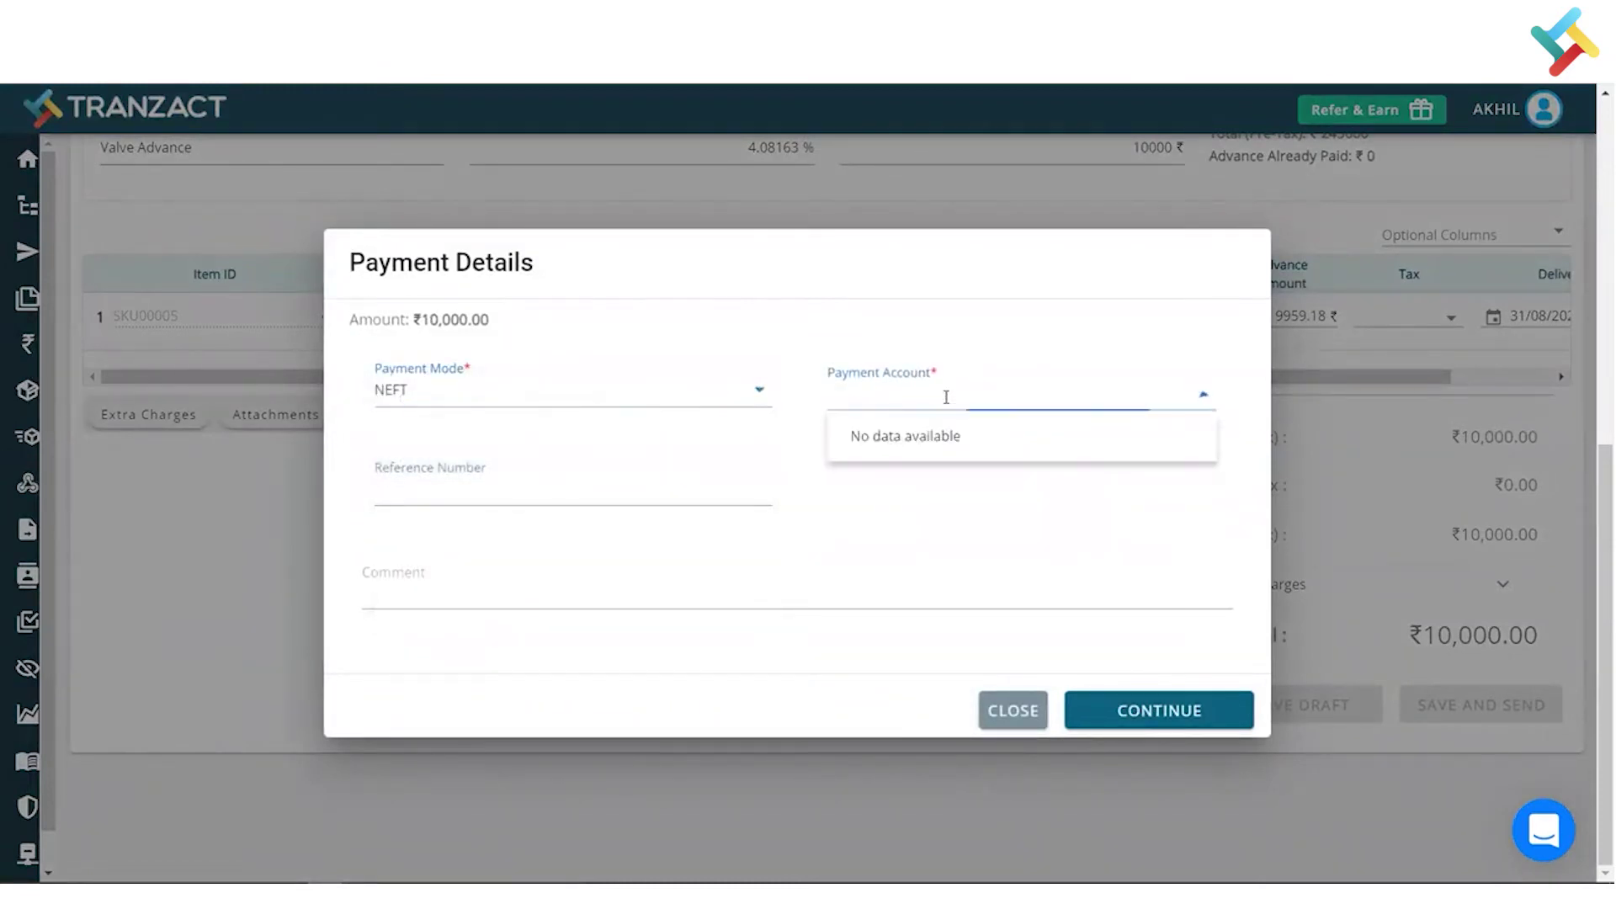
left_click(876, 471)
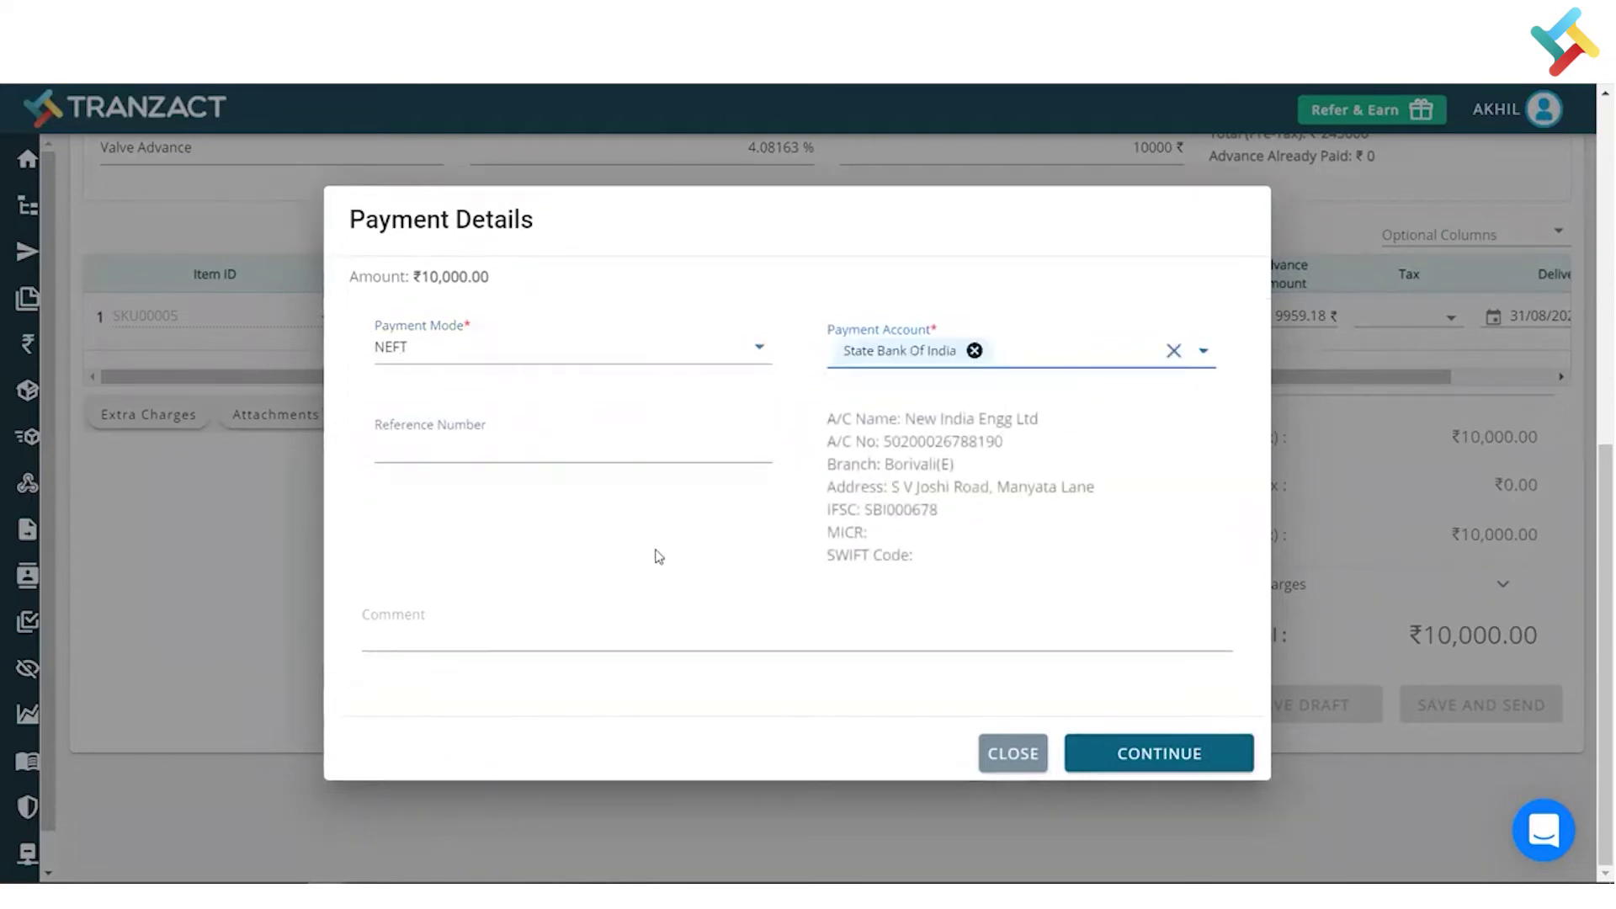
left_click(1087, 759)
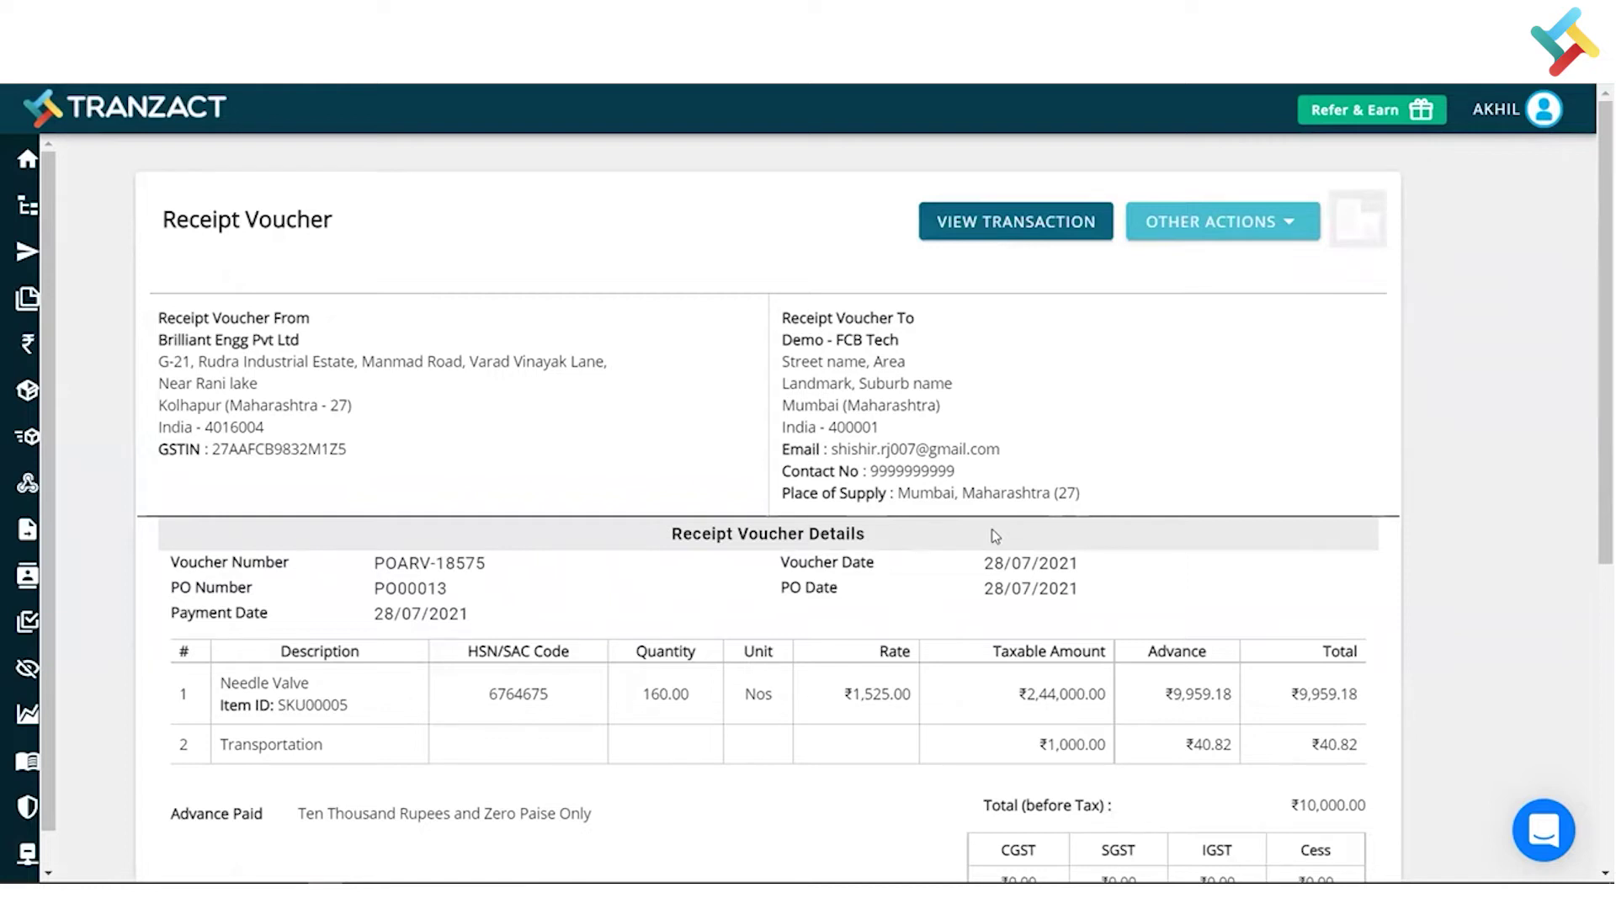
left_click(952, 227)
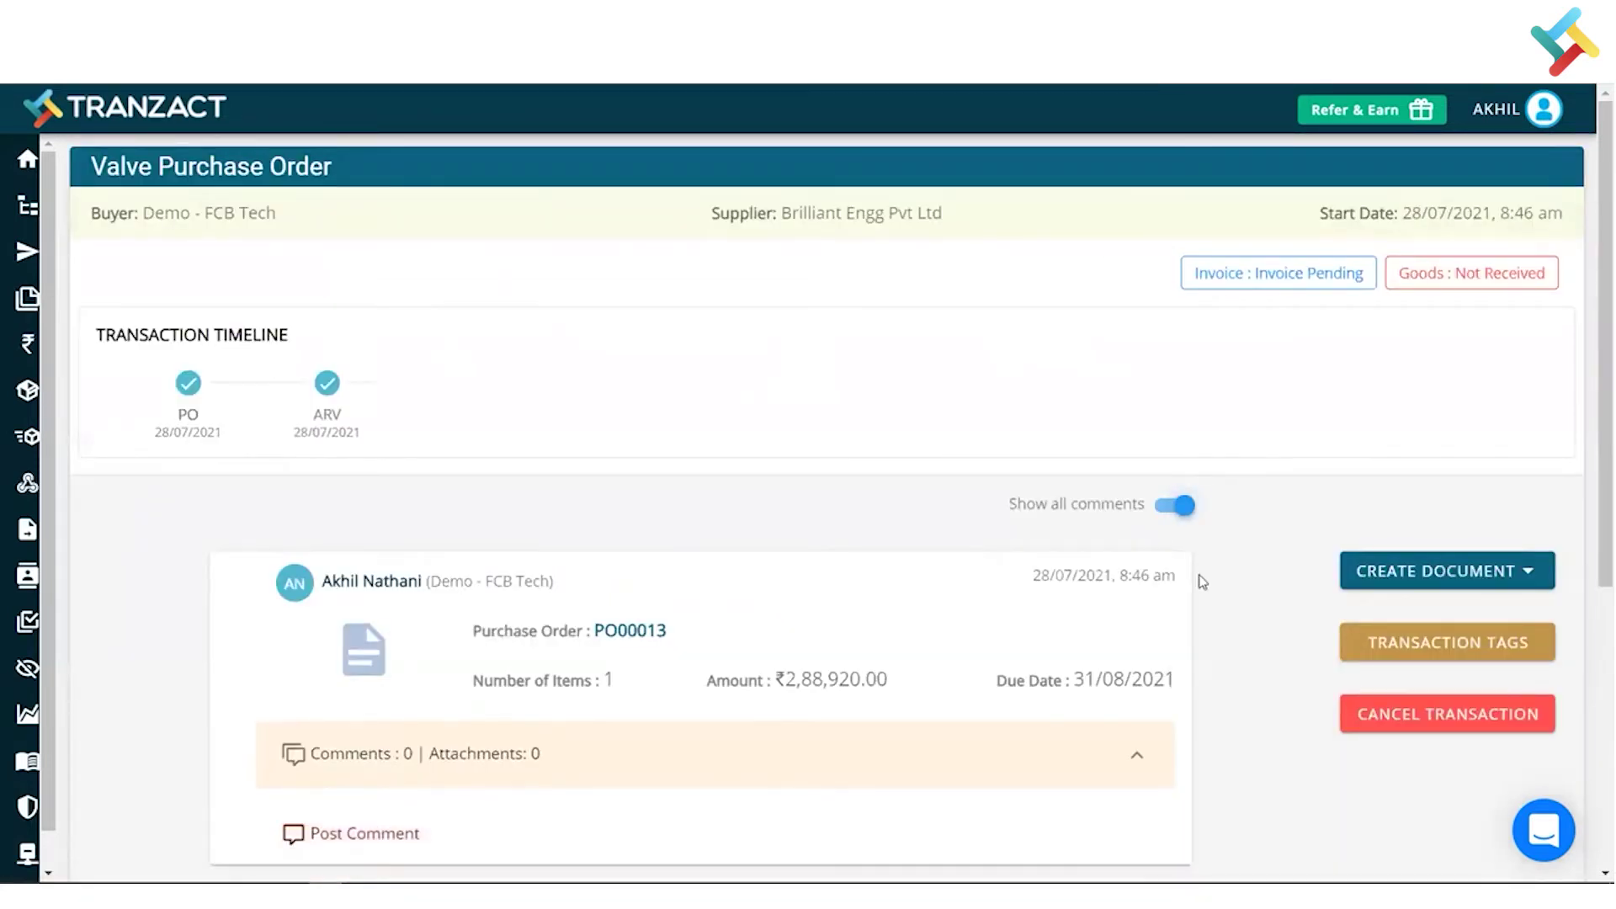
scroll(1200, 573, "down", 4)
- Create an Inward Document for the order and review its Needle Valve row
scroll(1203, 589, "up", 3)
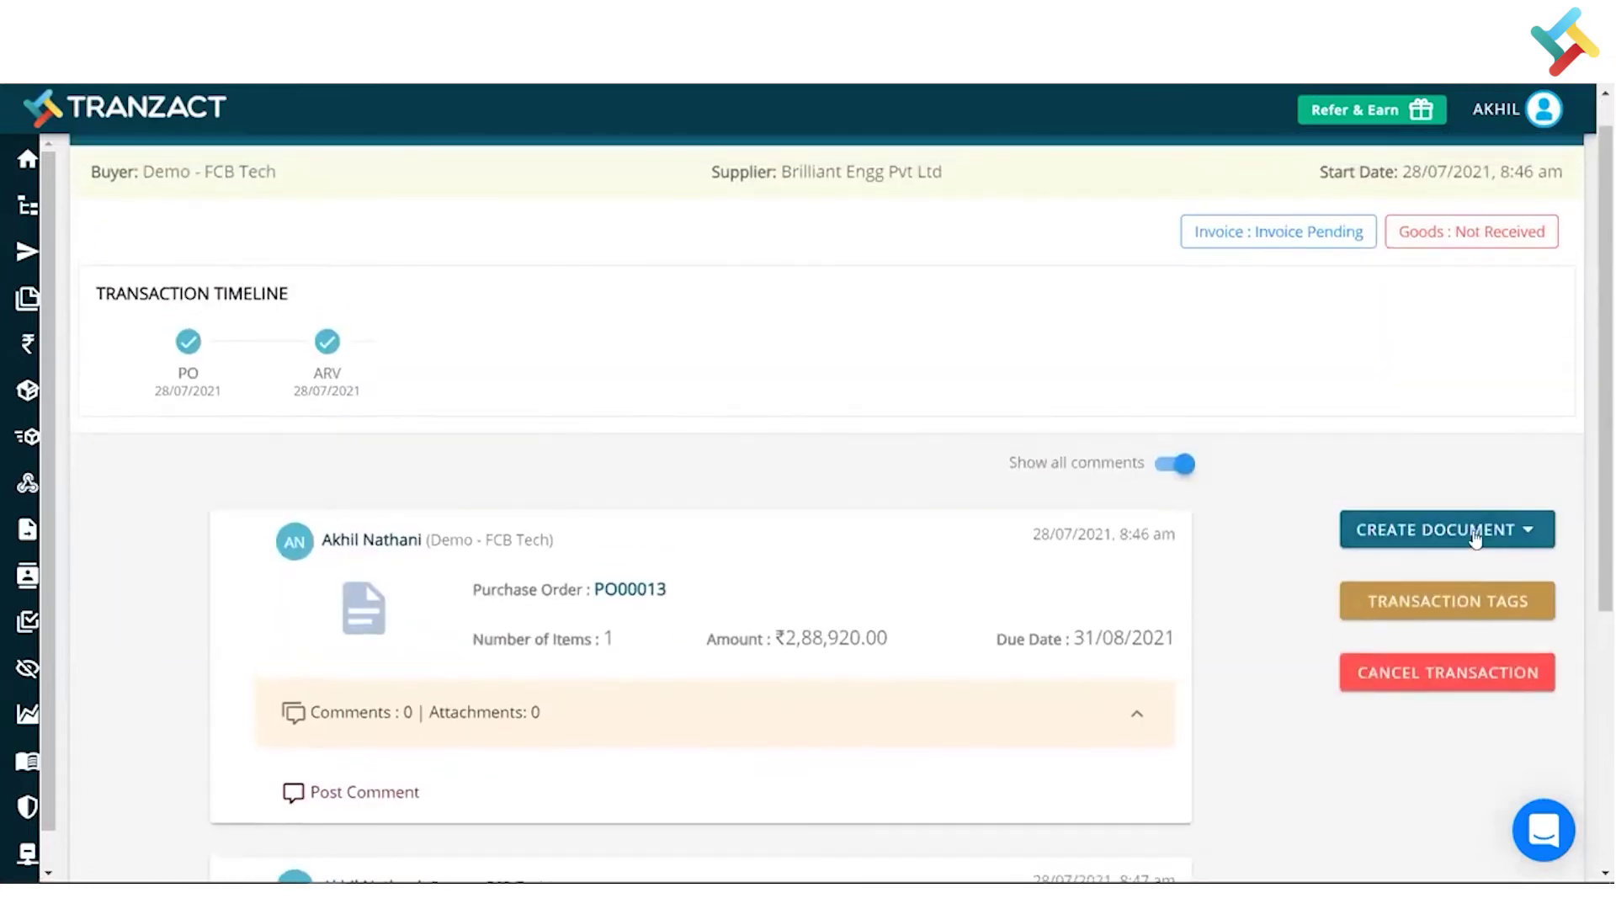
left_click(1380, 530)
left_click(1394, 547)
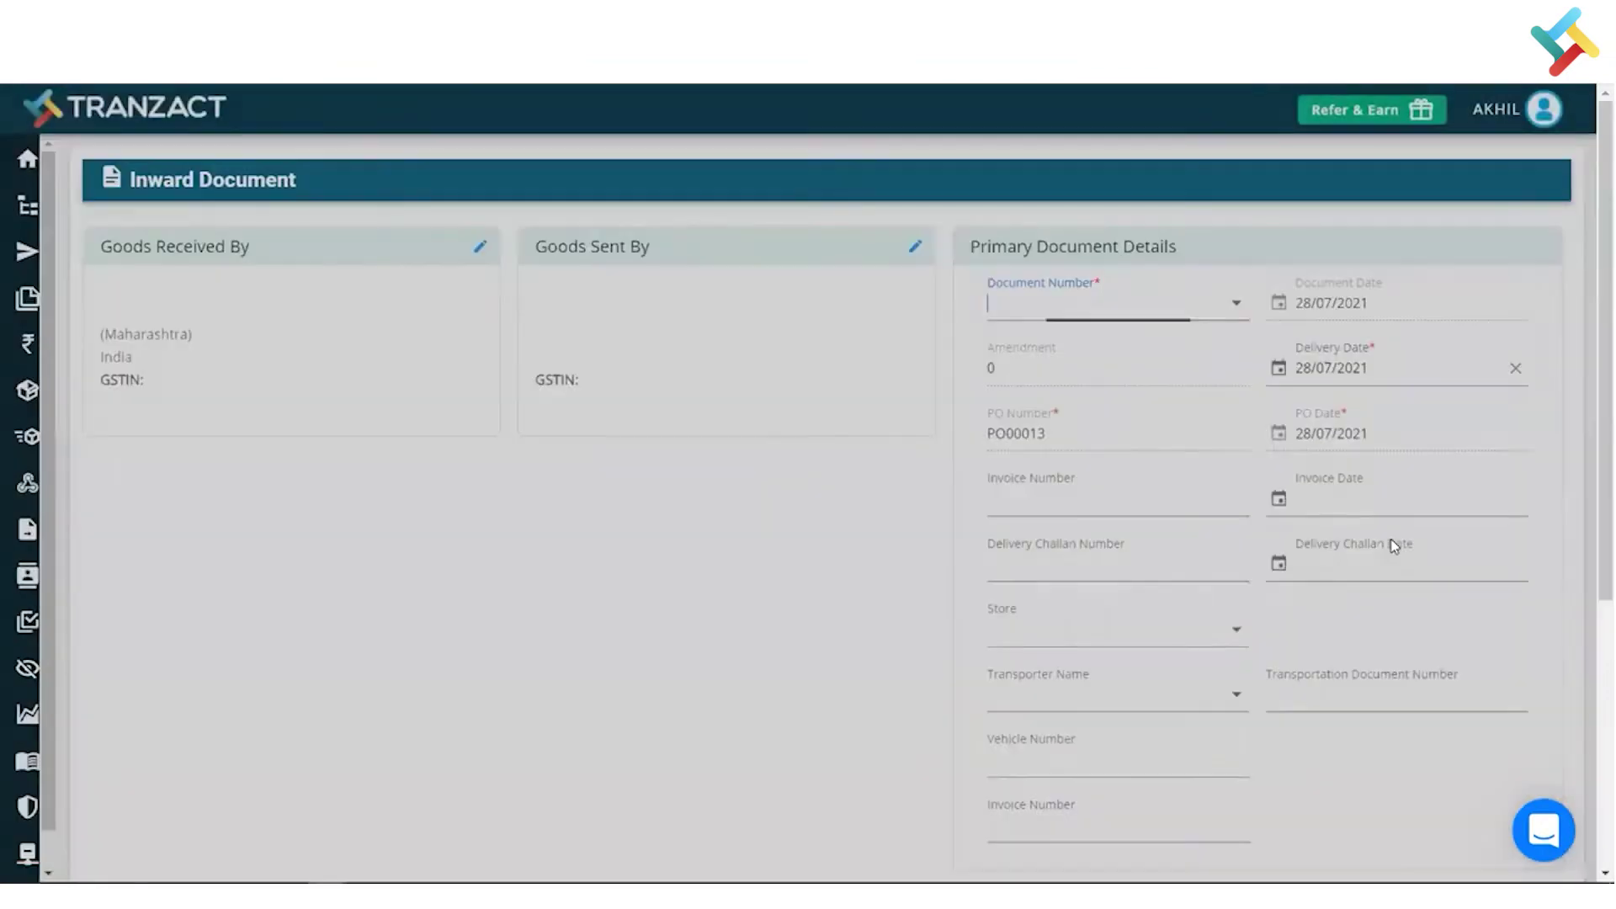
scroll(1182, 371, "down", 1)
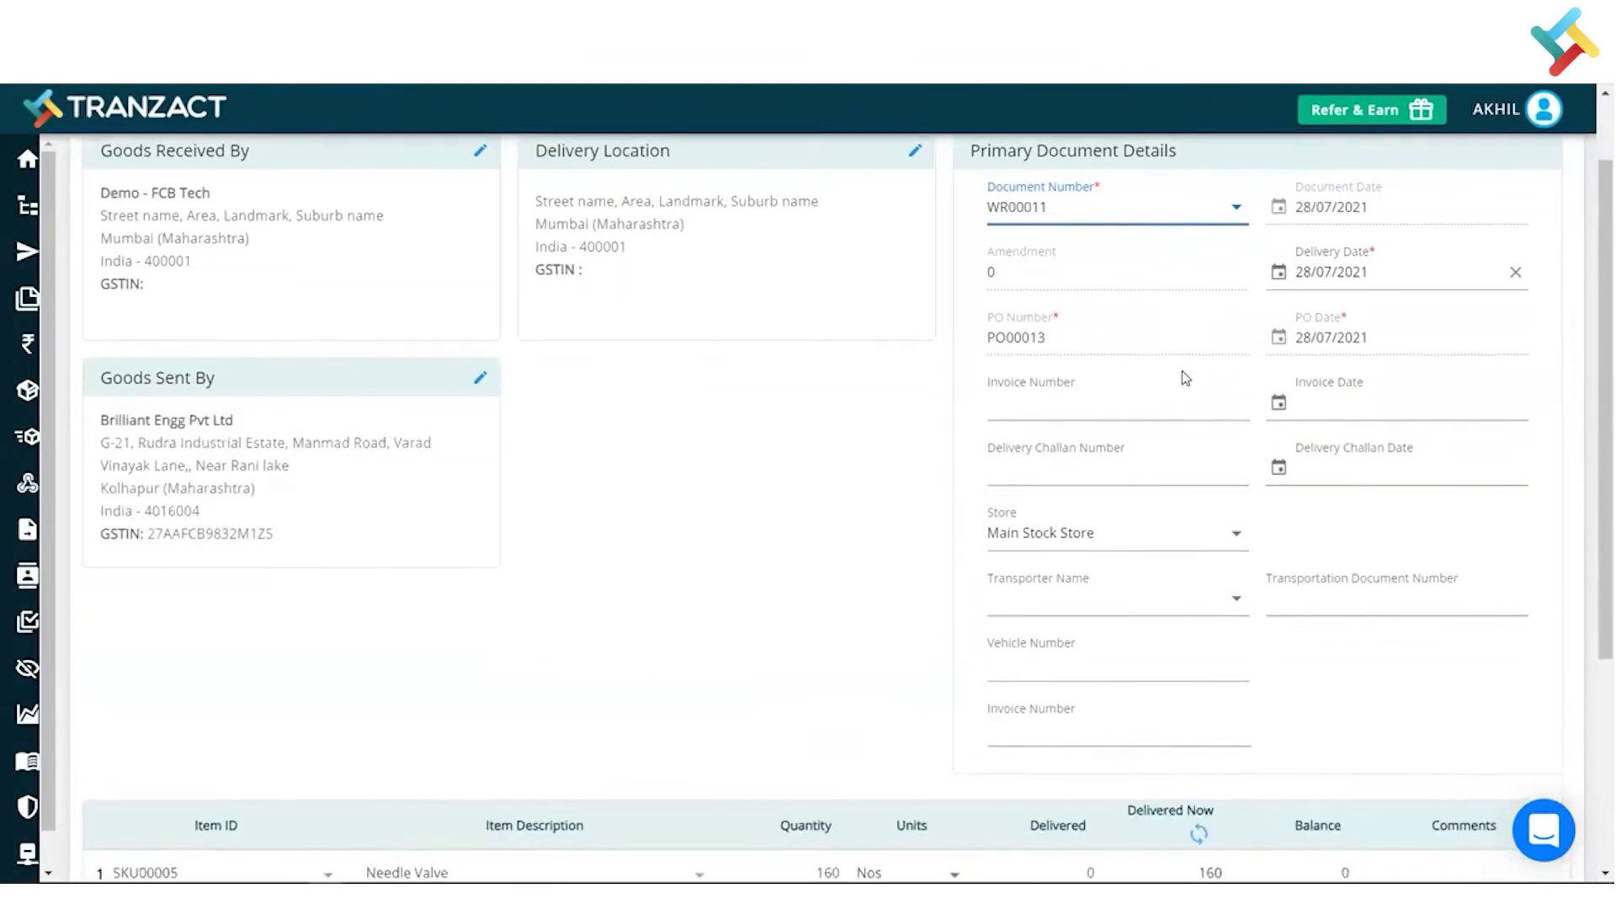
scroll(1182, 370, "up", 1)
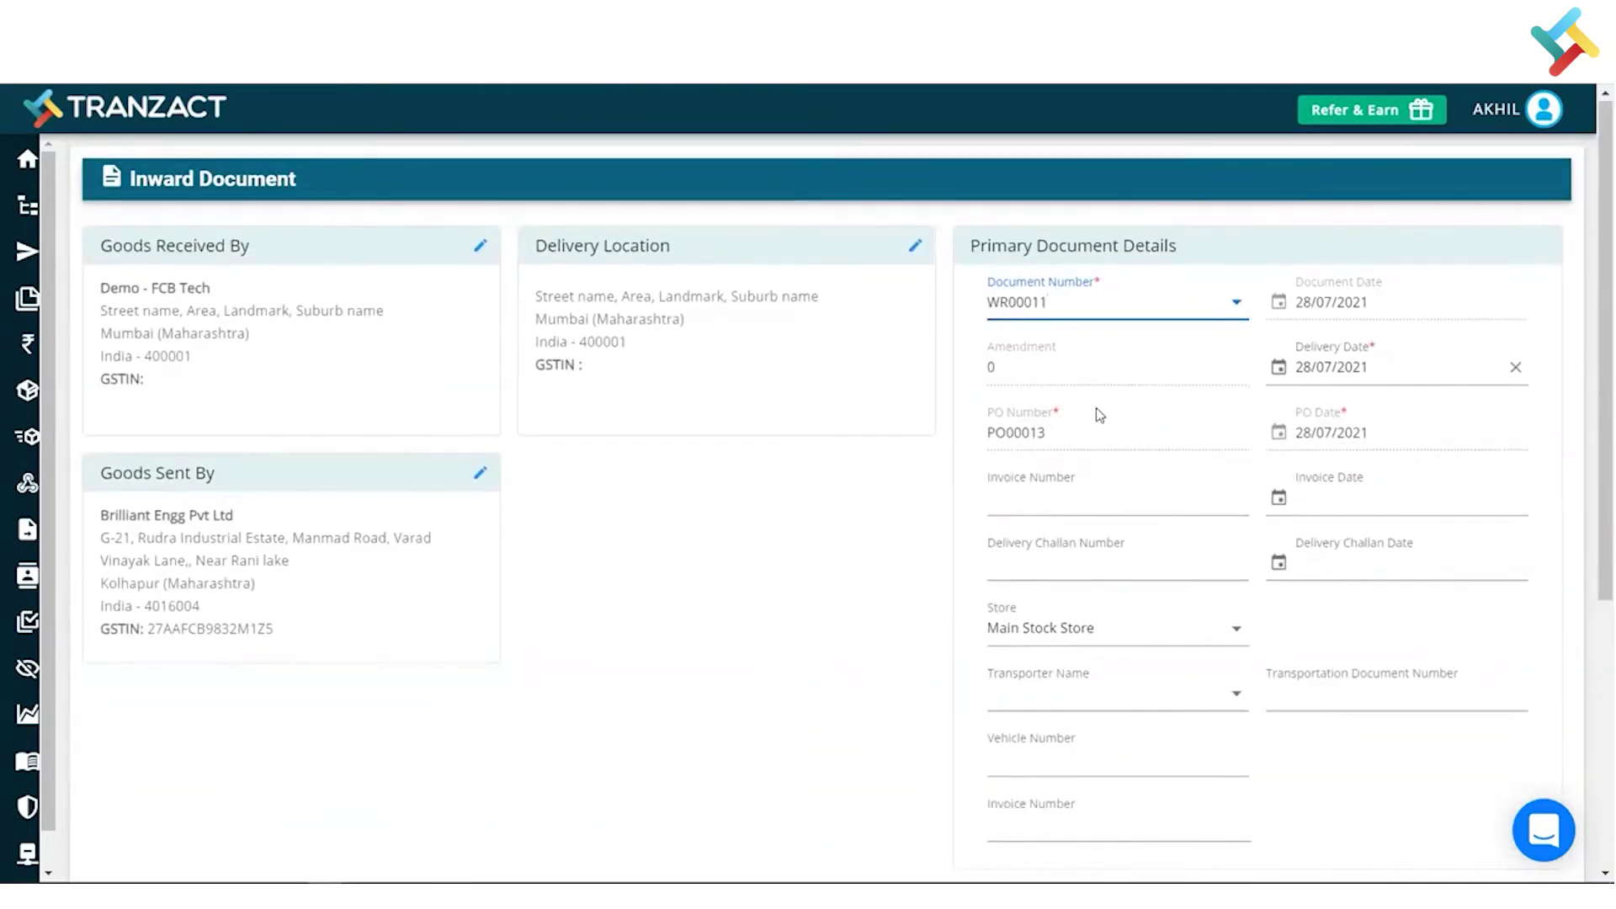
scroll(1096, 408, "down", 5)
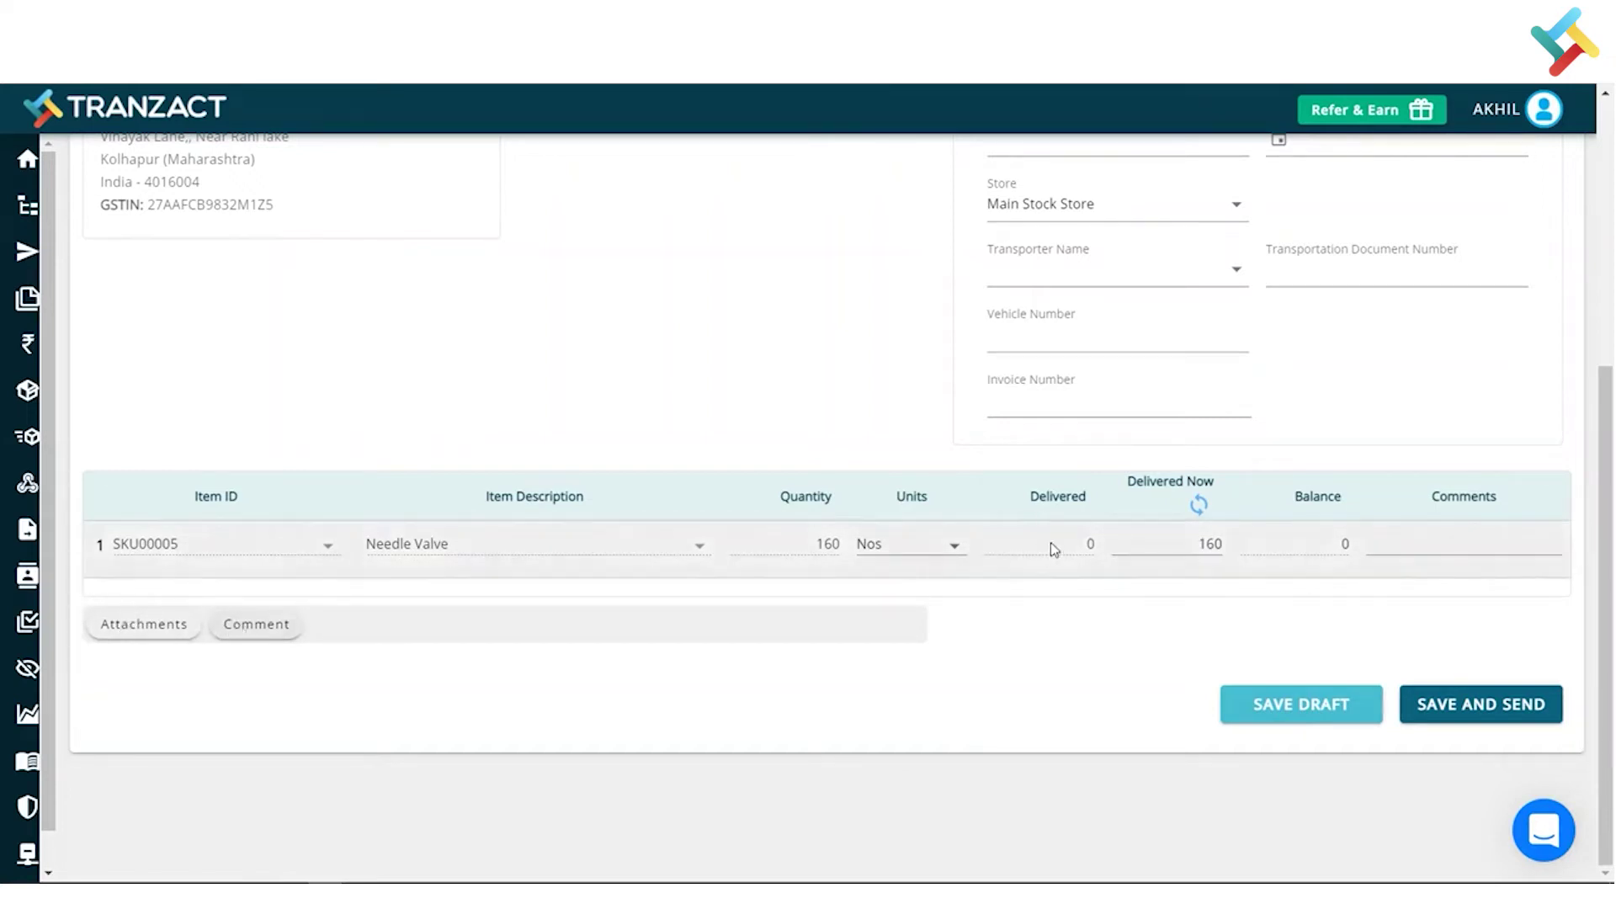
- Save and send the inward document with WR00011 as document number
left_click(1429, 720)
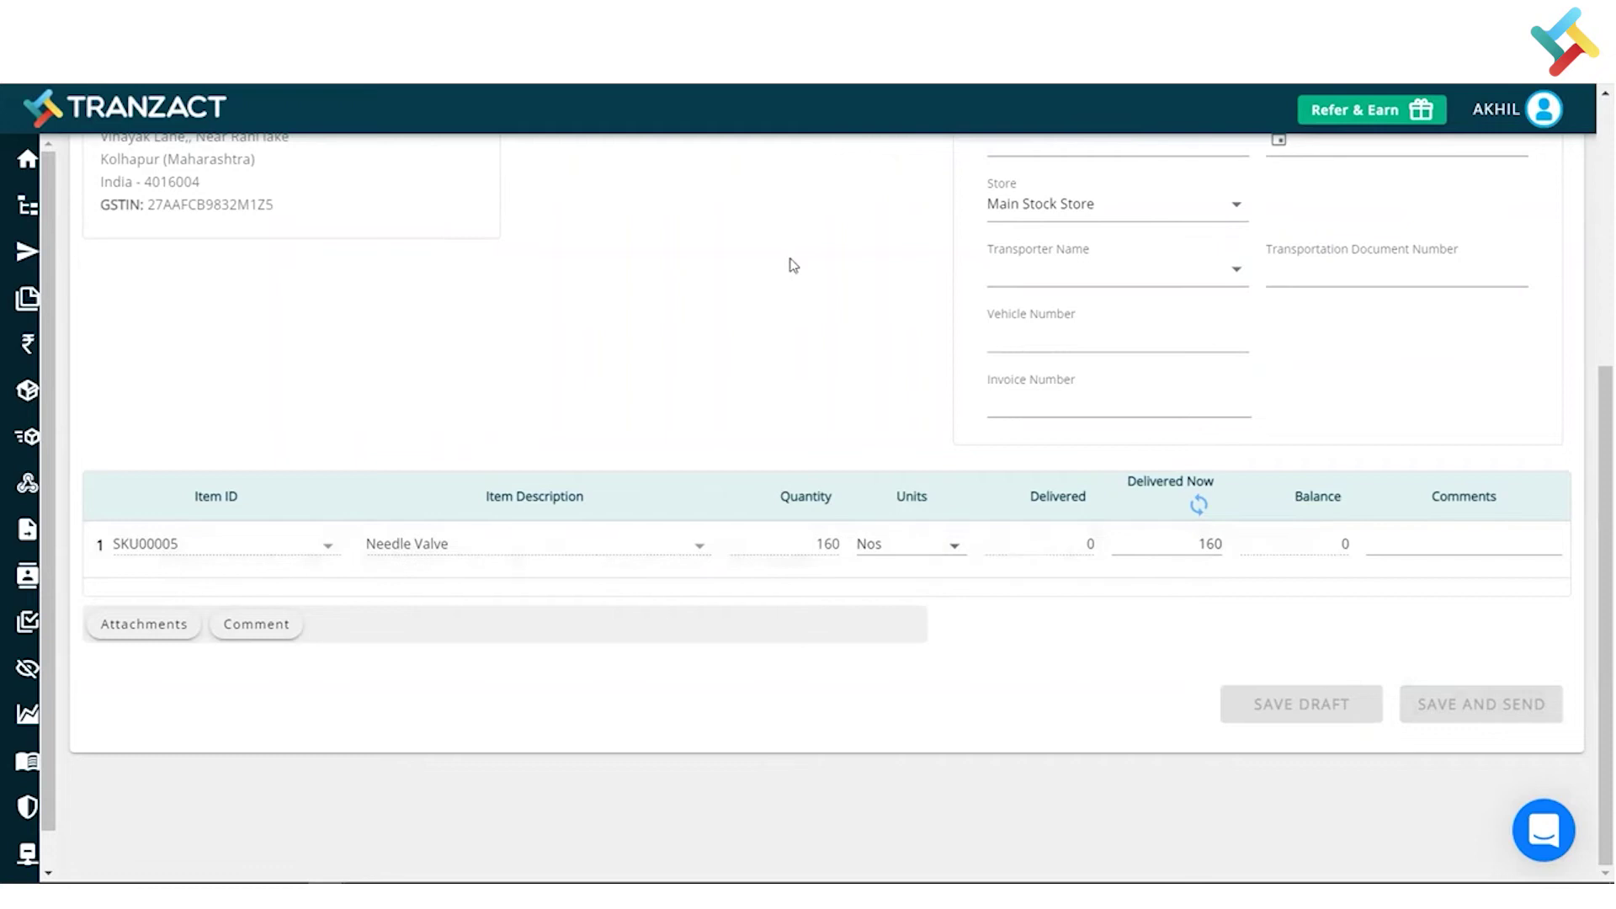
scroll(791, 266, "up", 5)
left_click(1118, 310)
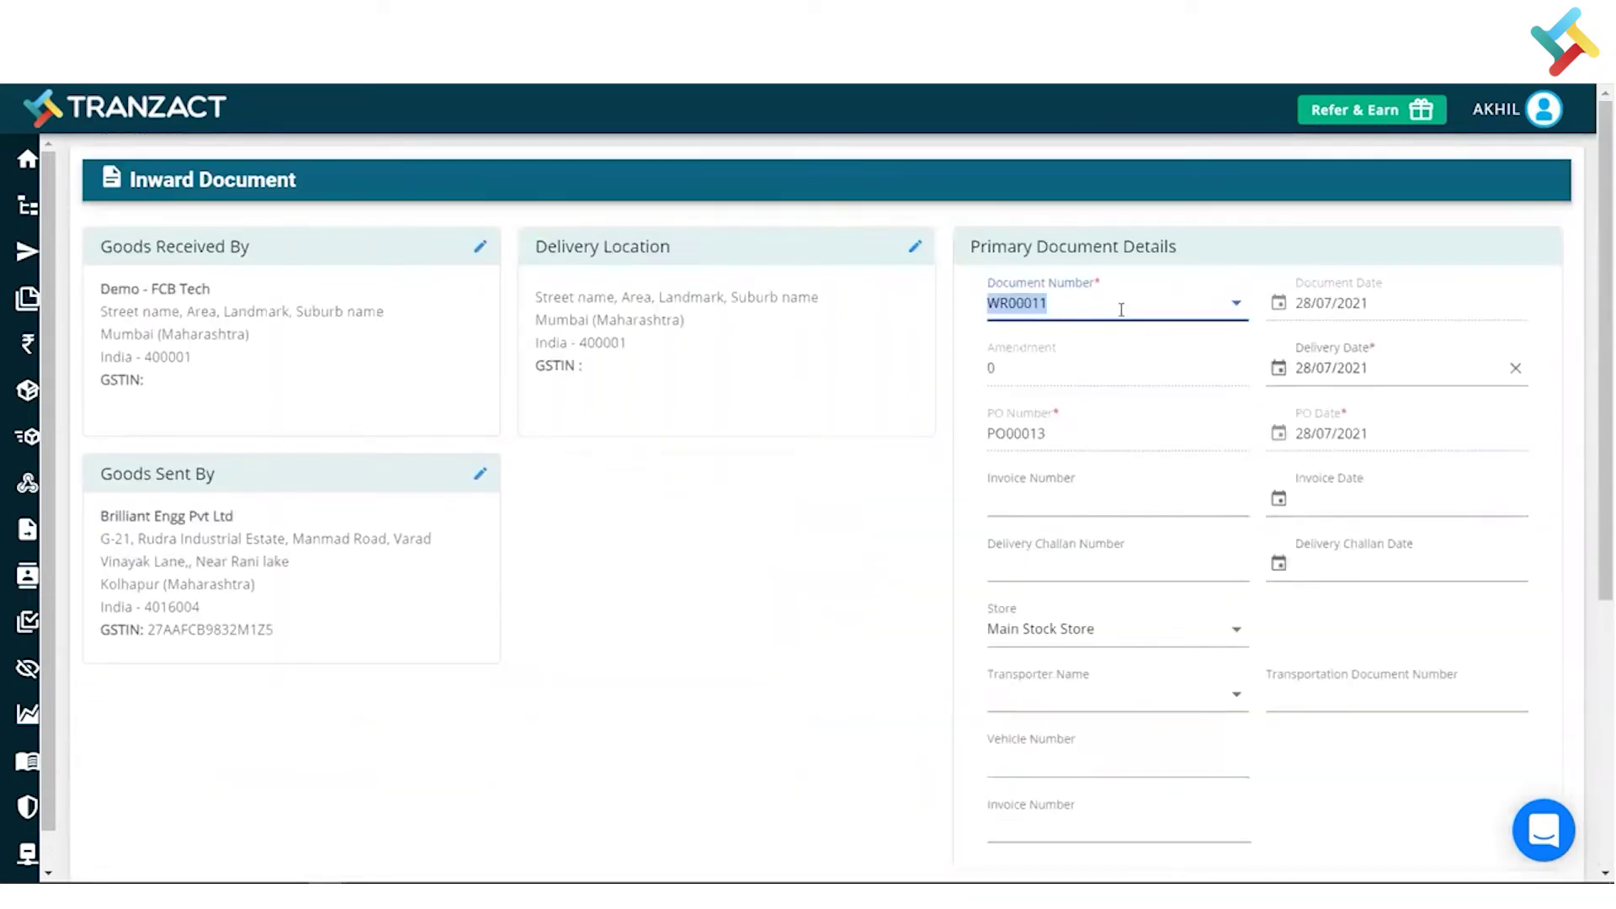
left_click(1092, 339)
- Finish WR00011, return to the Valve Purchase Order, and scroll to the Inward card
left_click(1088, 505)
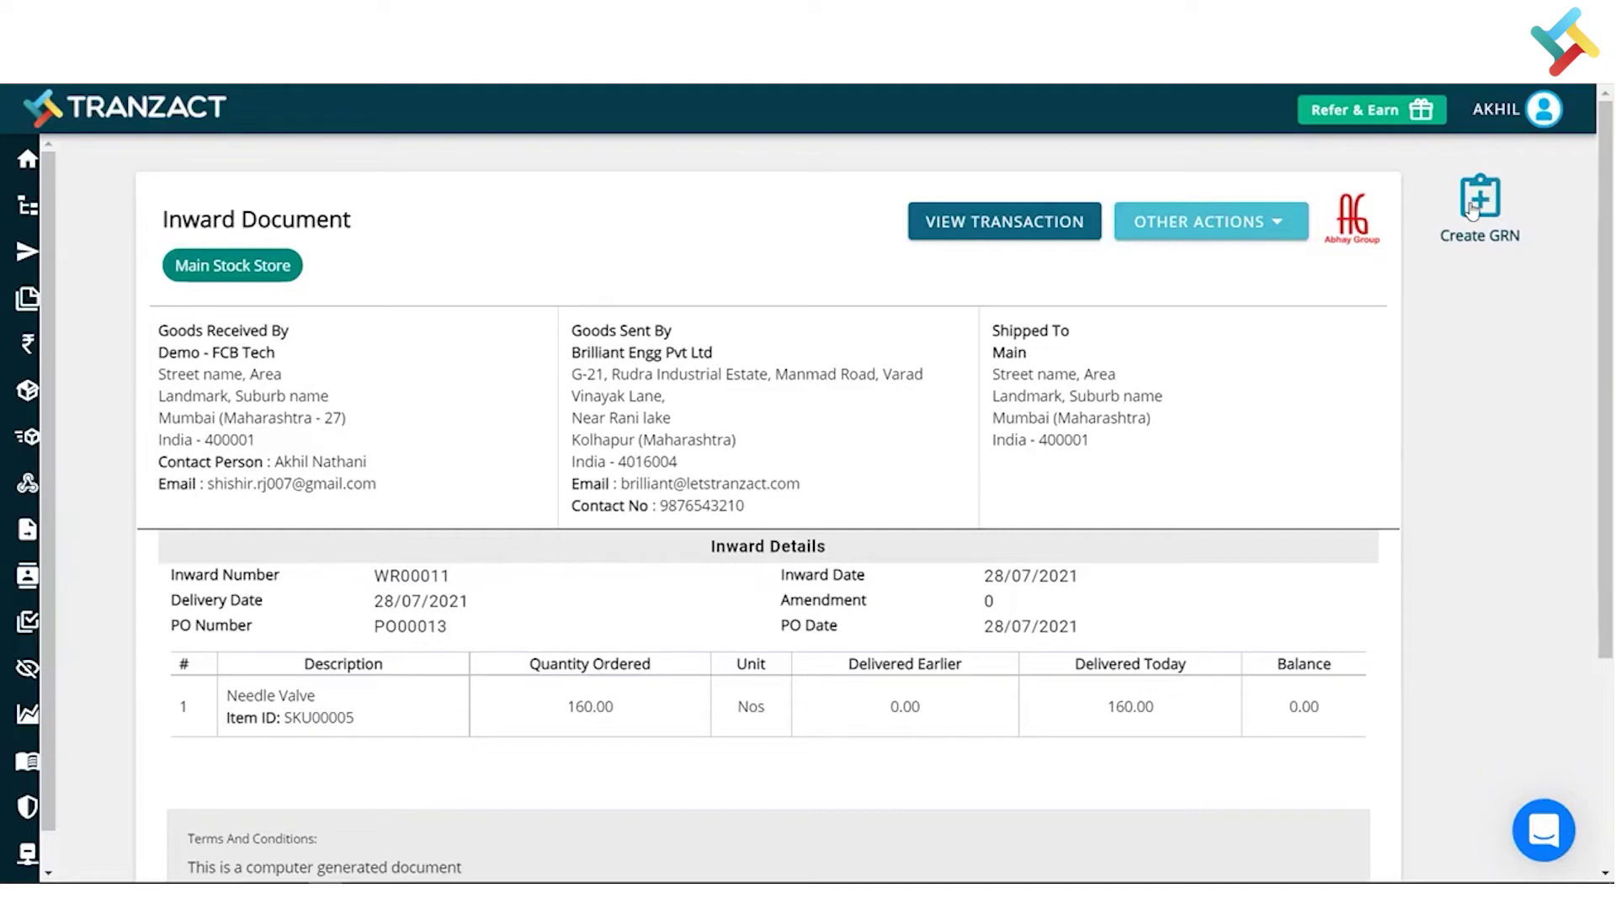
left_click(994, 221)
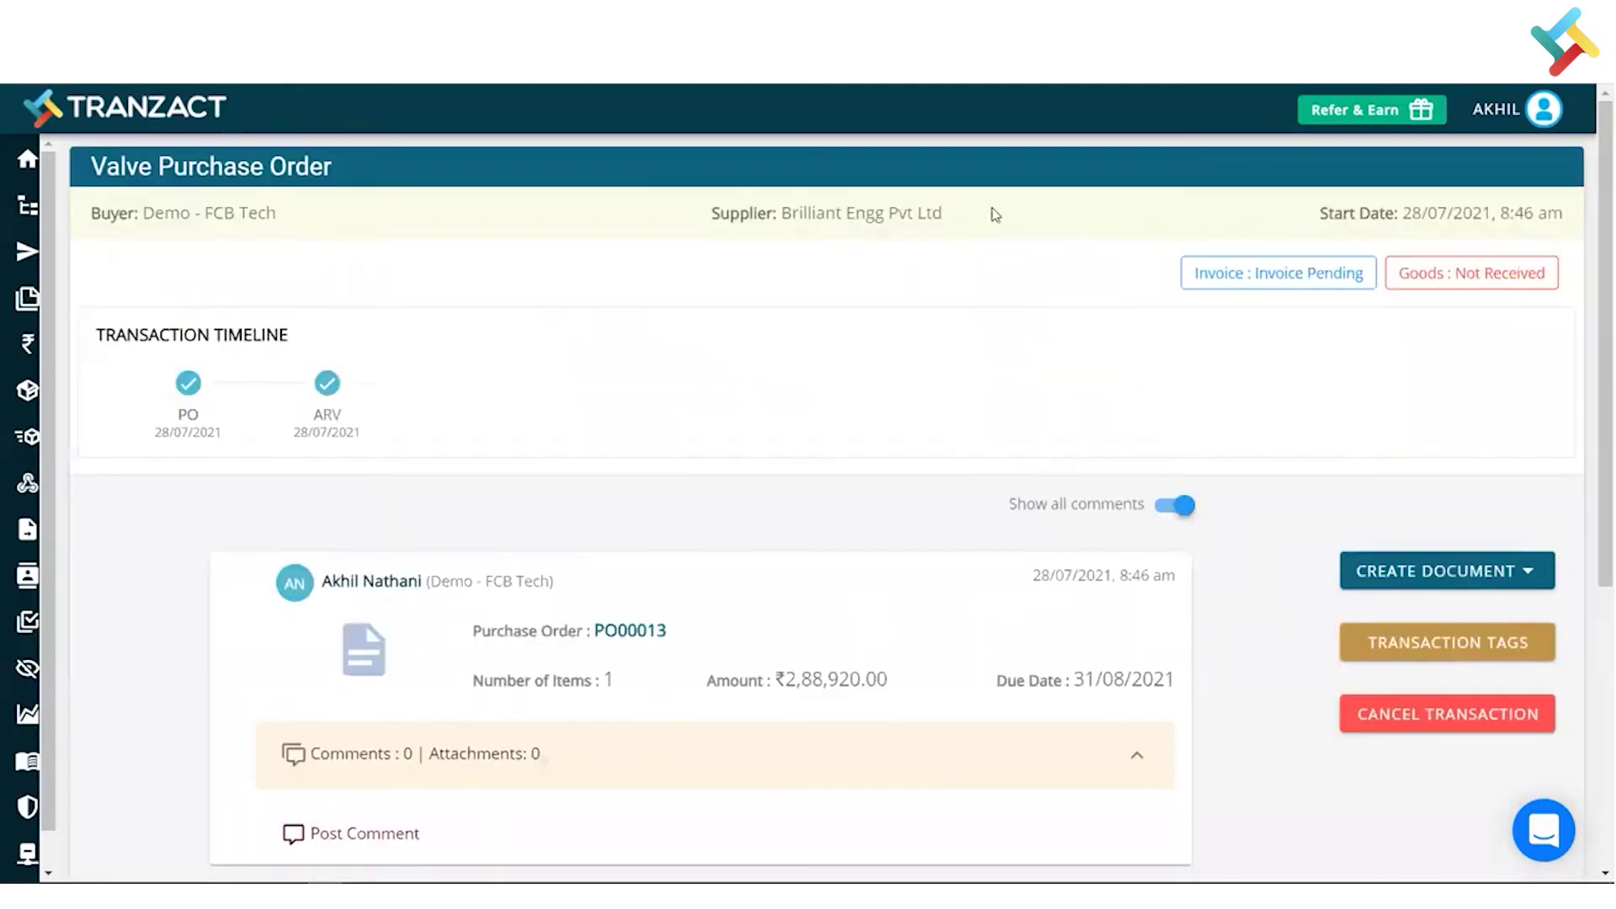
scroll(986, 541, "down", 3)
scroll(987, 543, "down", 3)
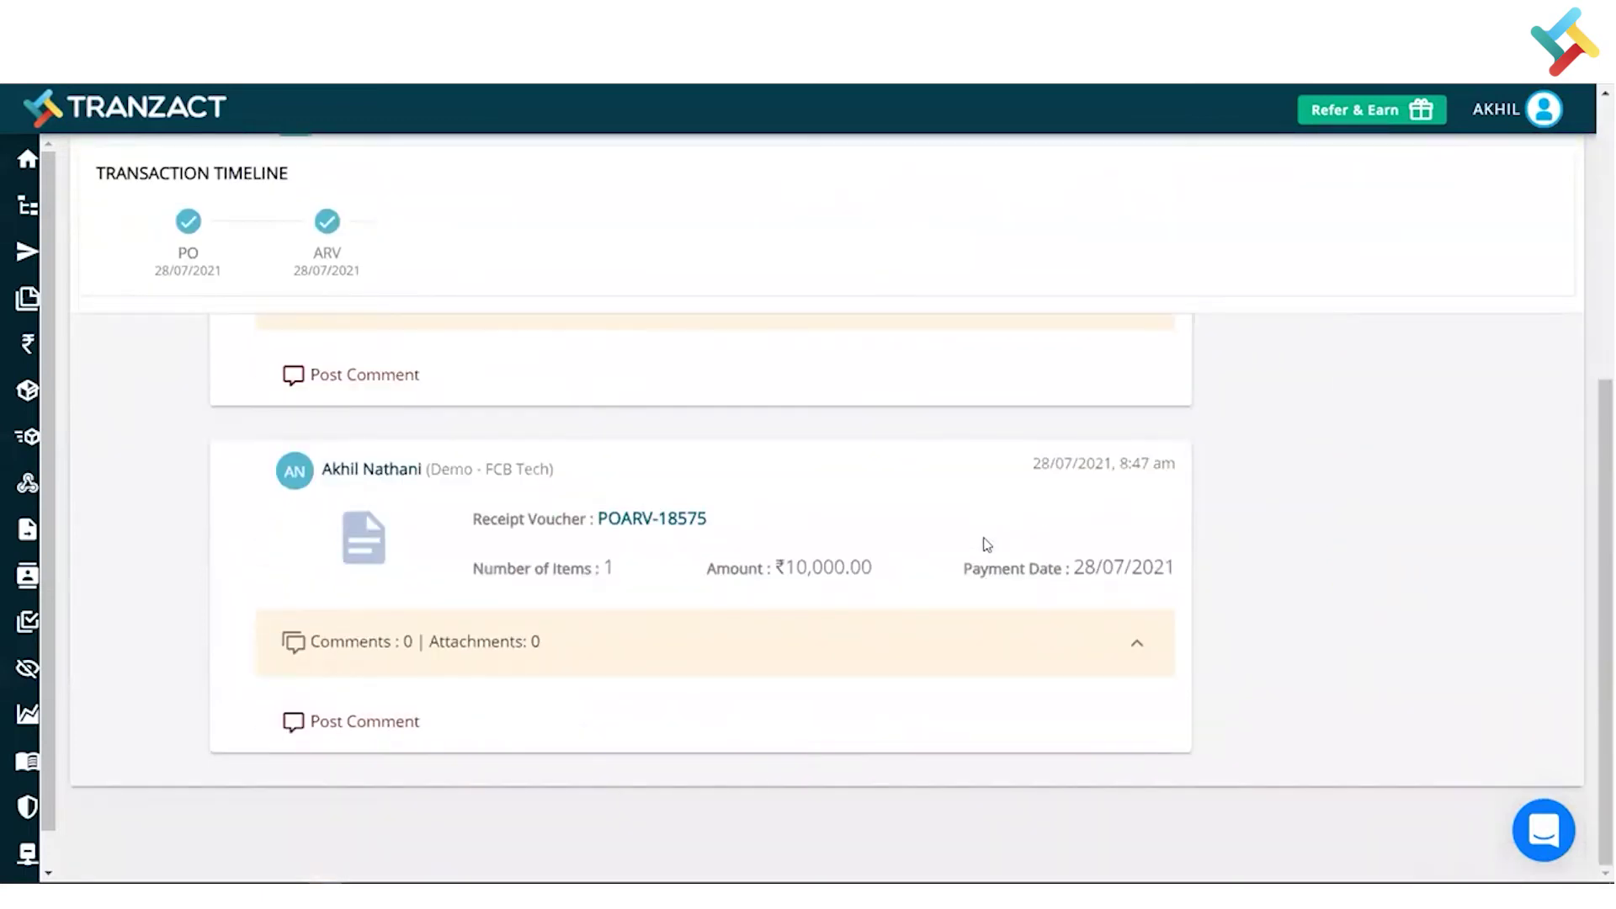
scroll(986, 544, "down", 4)
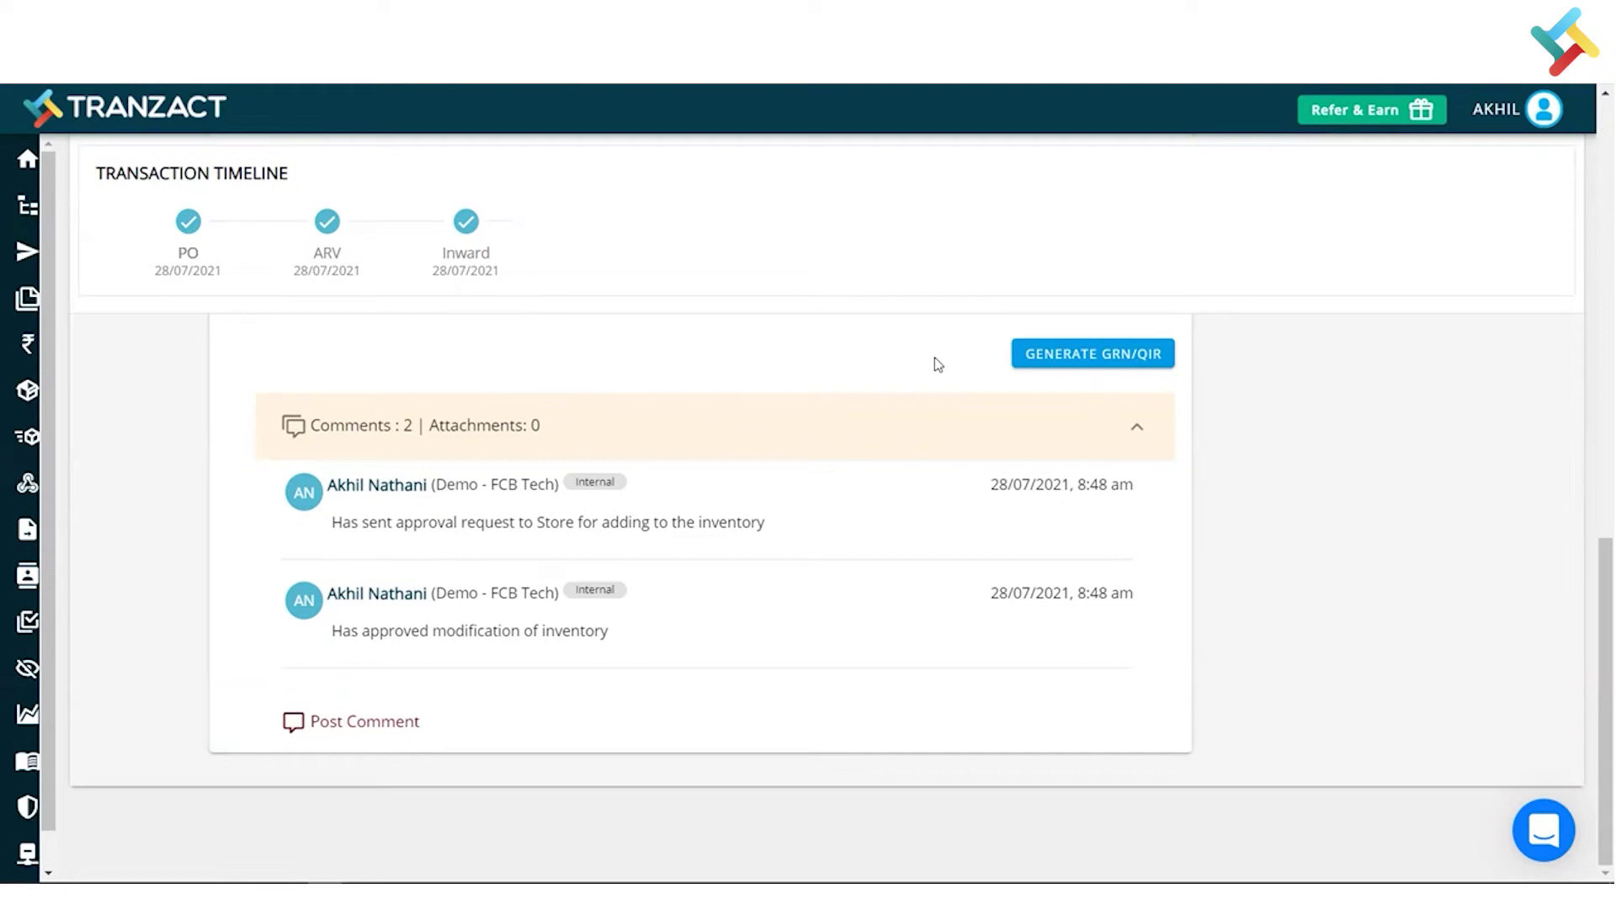
- Generate and save GRN/QIR GRN00008 for the 160 Needle Valves, then return to the order
left_click(1093, 360)
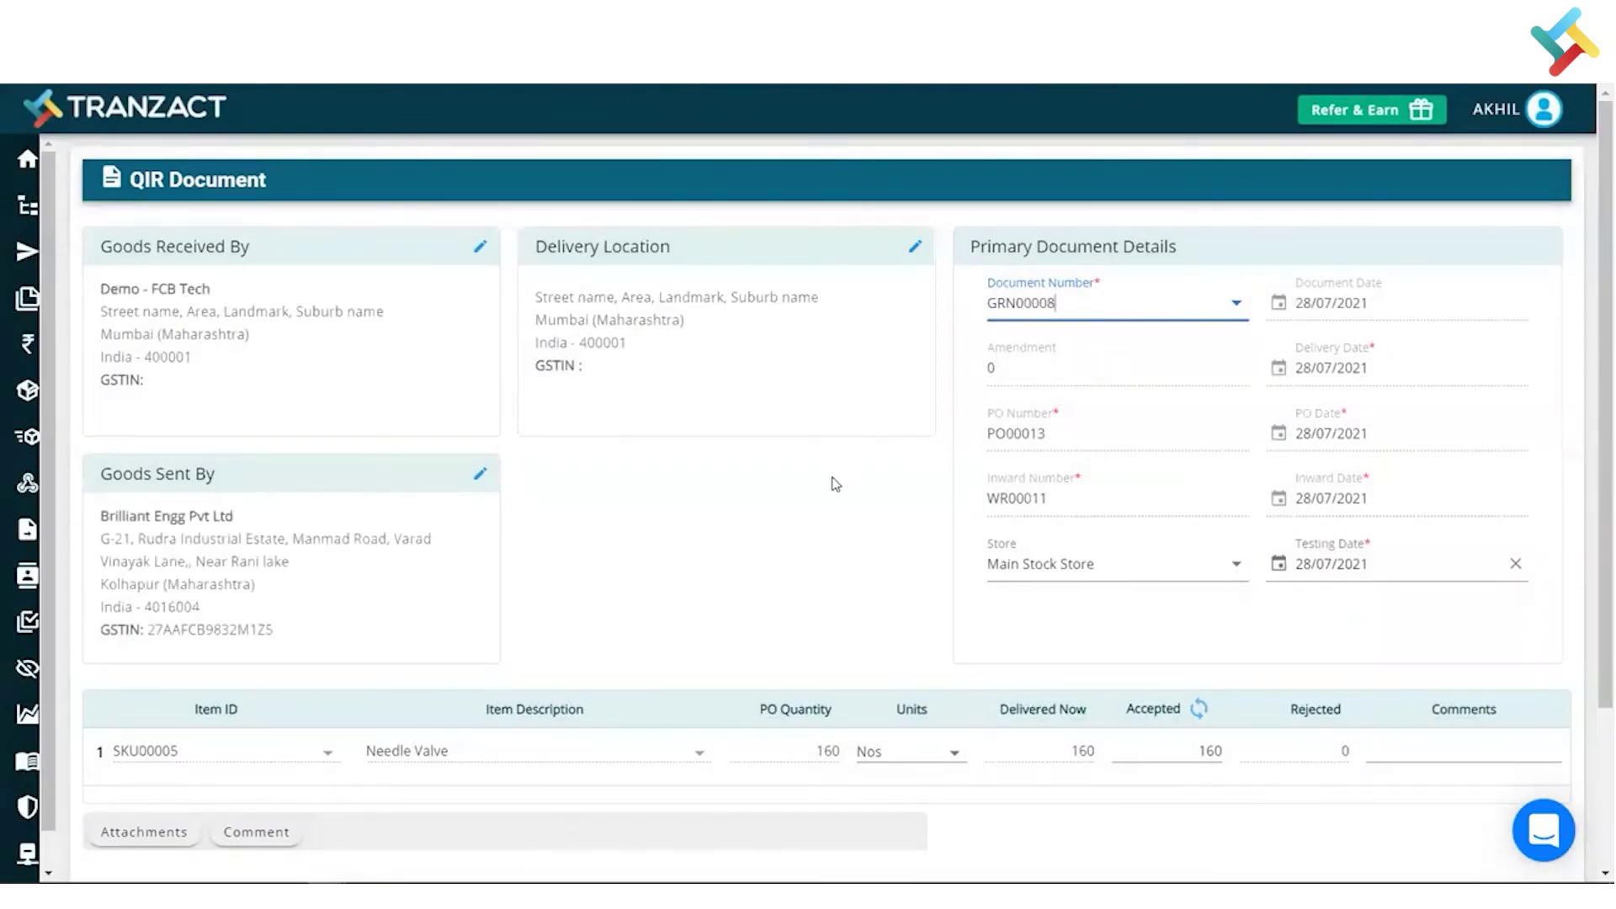
scroll(834, 483, "down", 3)
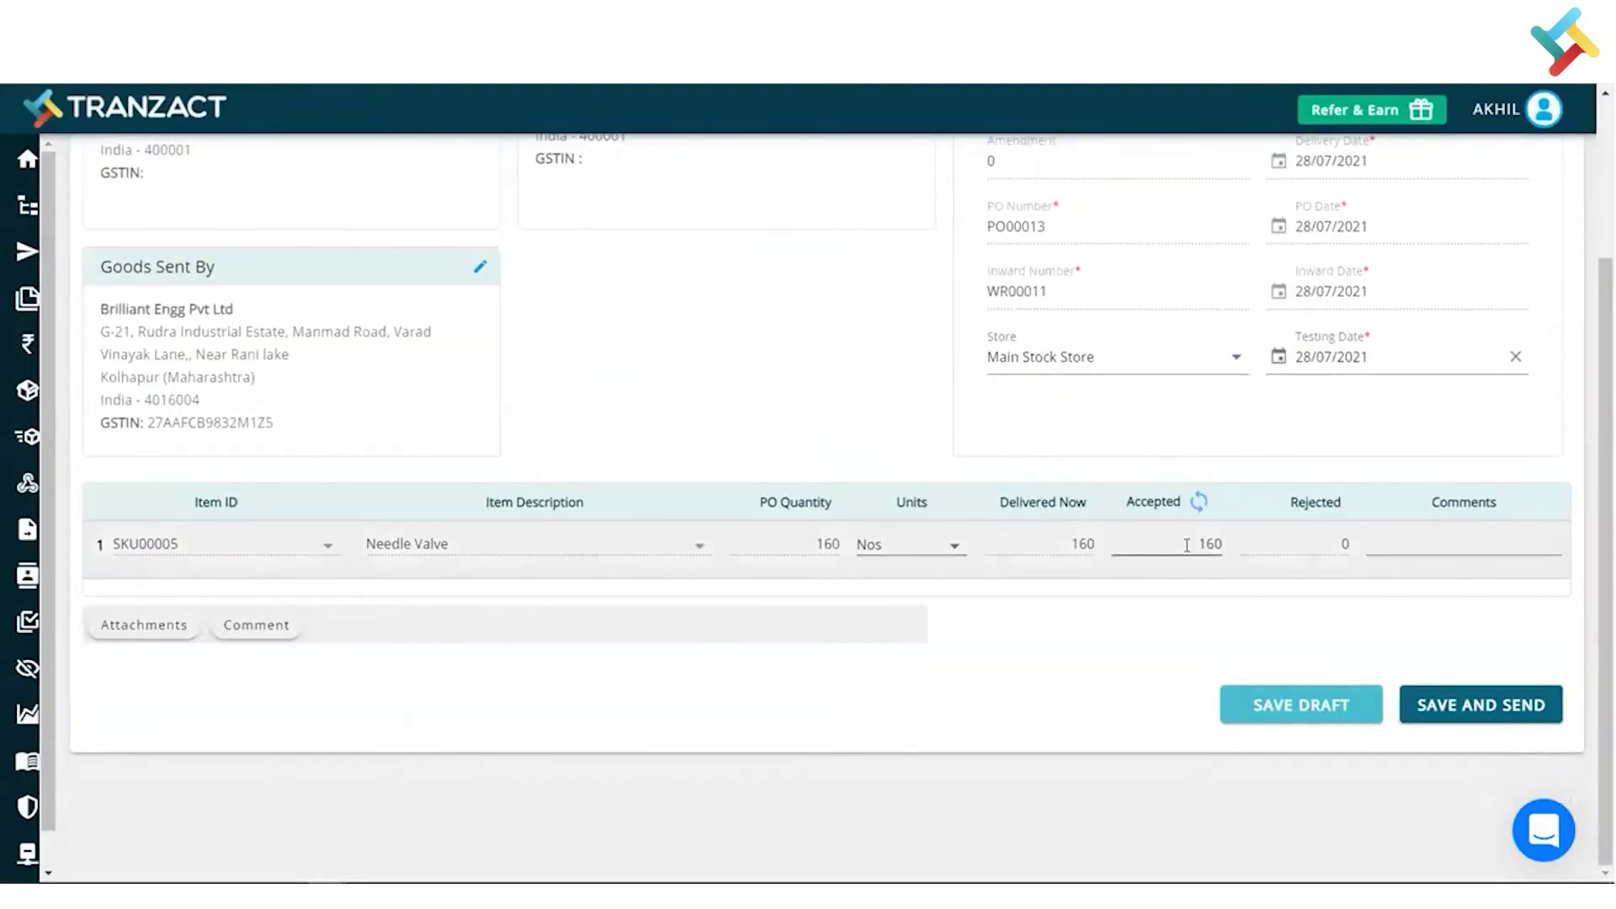
left_click(1482, 708)
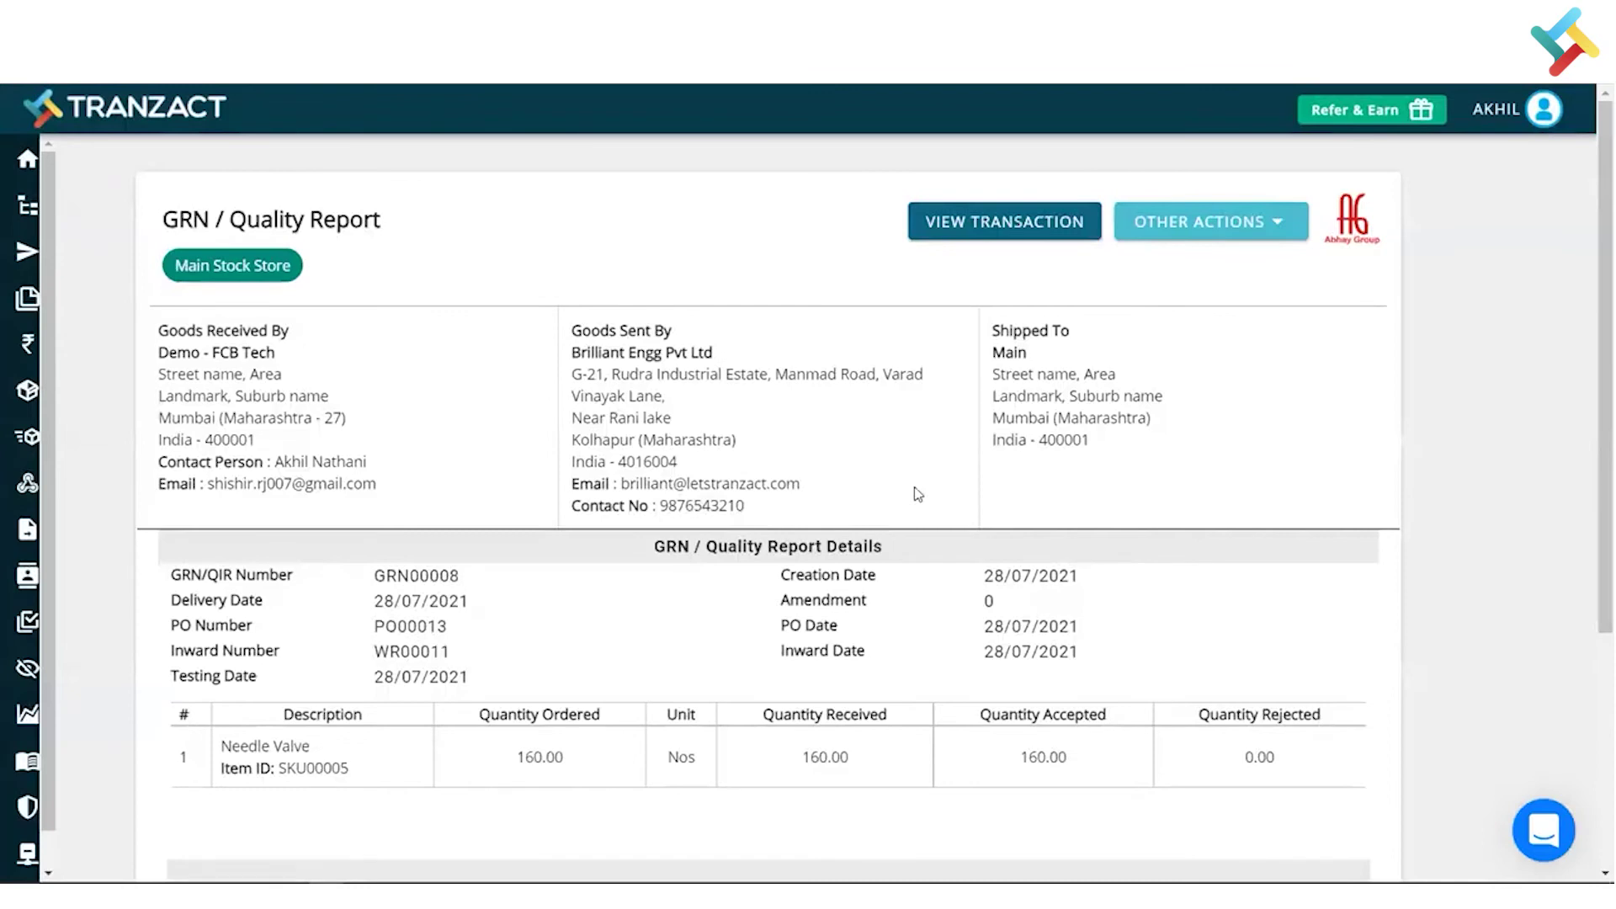
left_click(1040, 242)
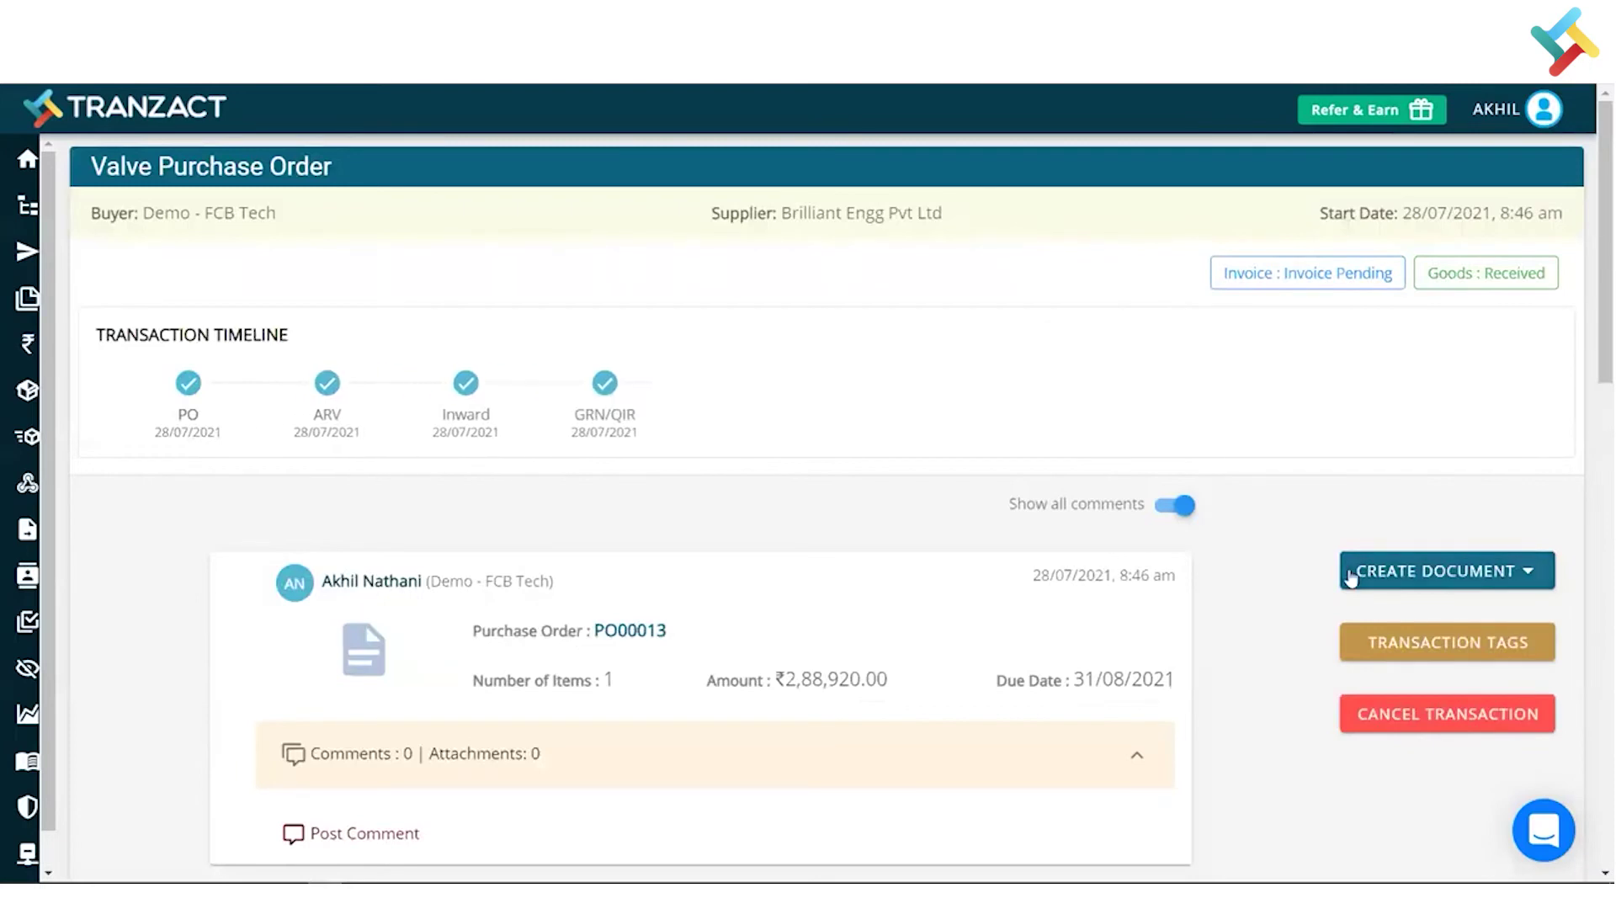
- Create tax invoice POINV-18756 with payment date 31/08/2021 and save and send it
left_click(1351, 576)
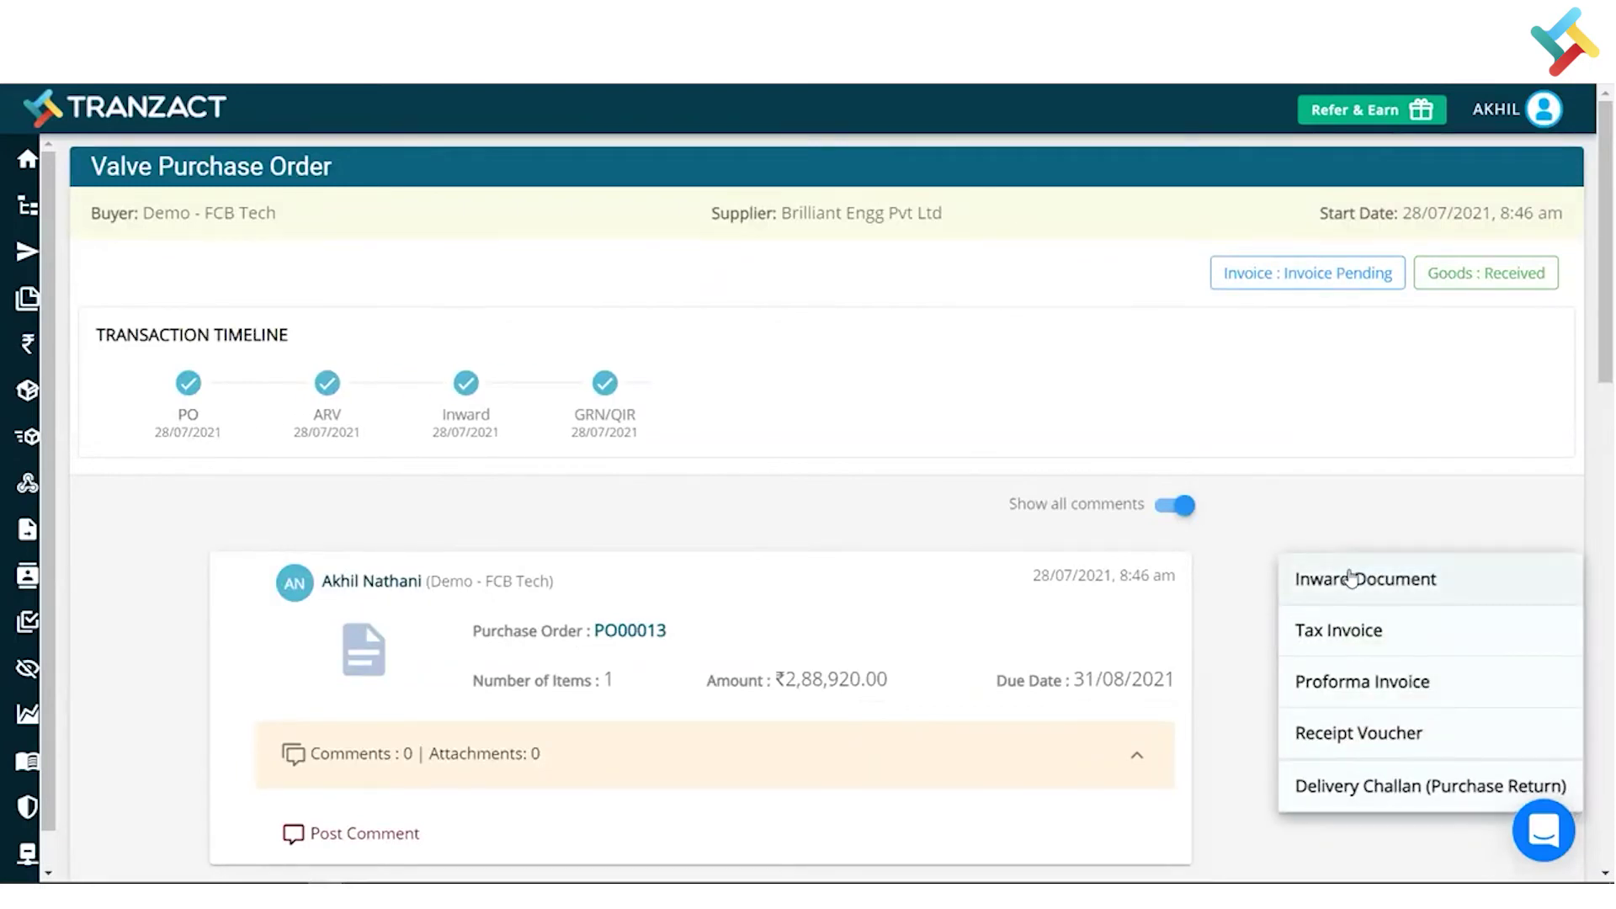
left_click(1331, 631)
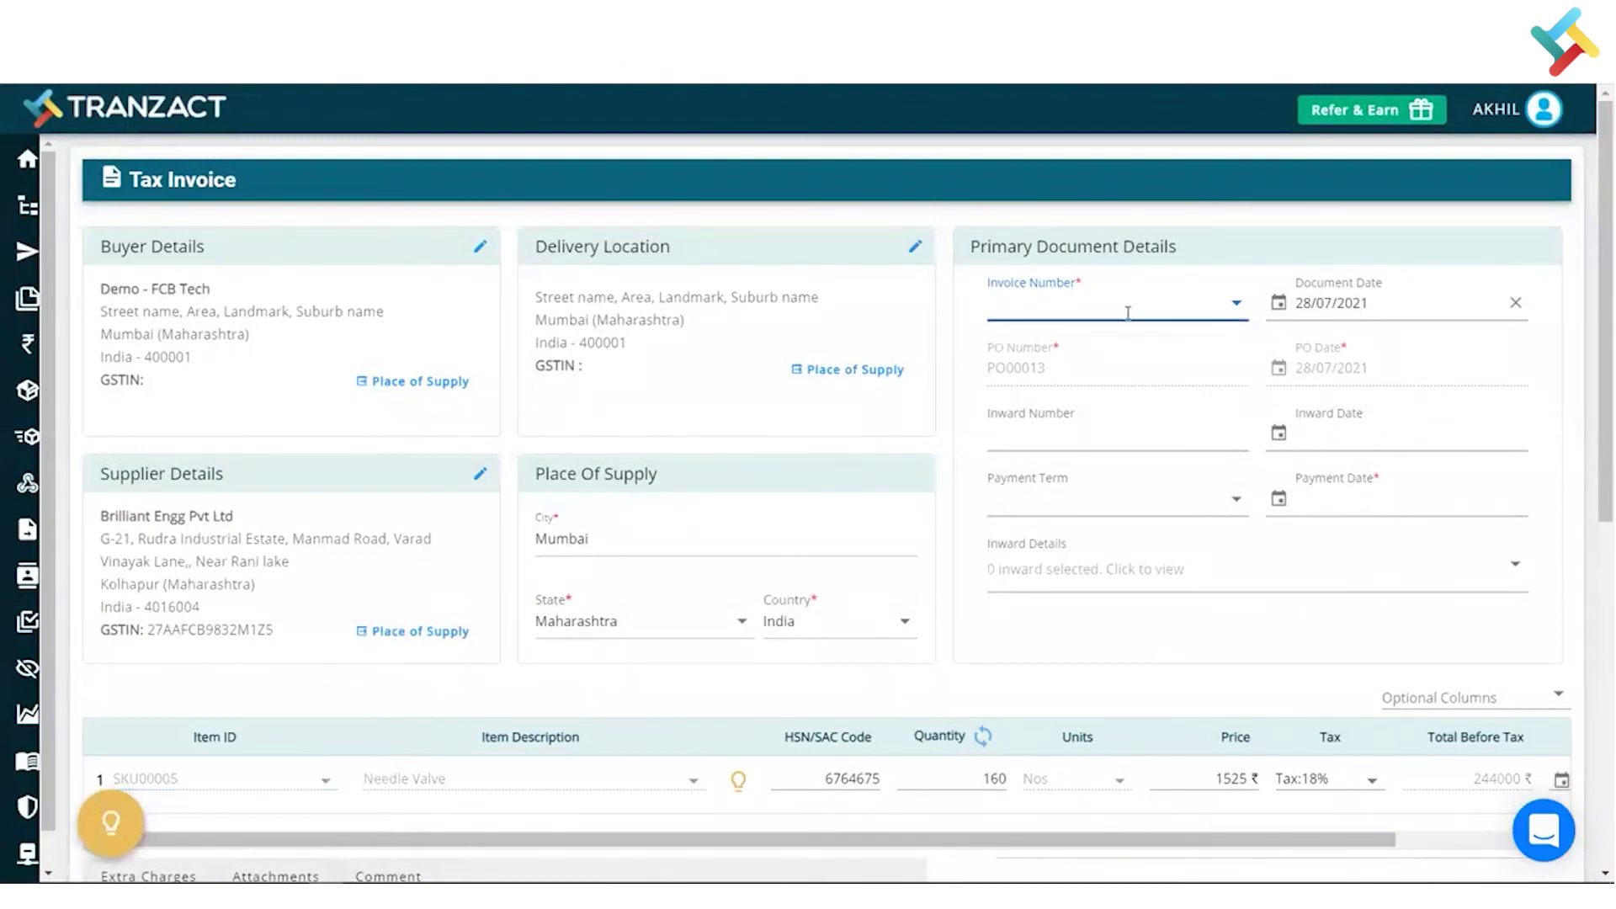
type("POINV-18756")
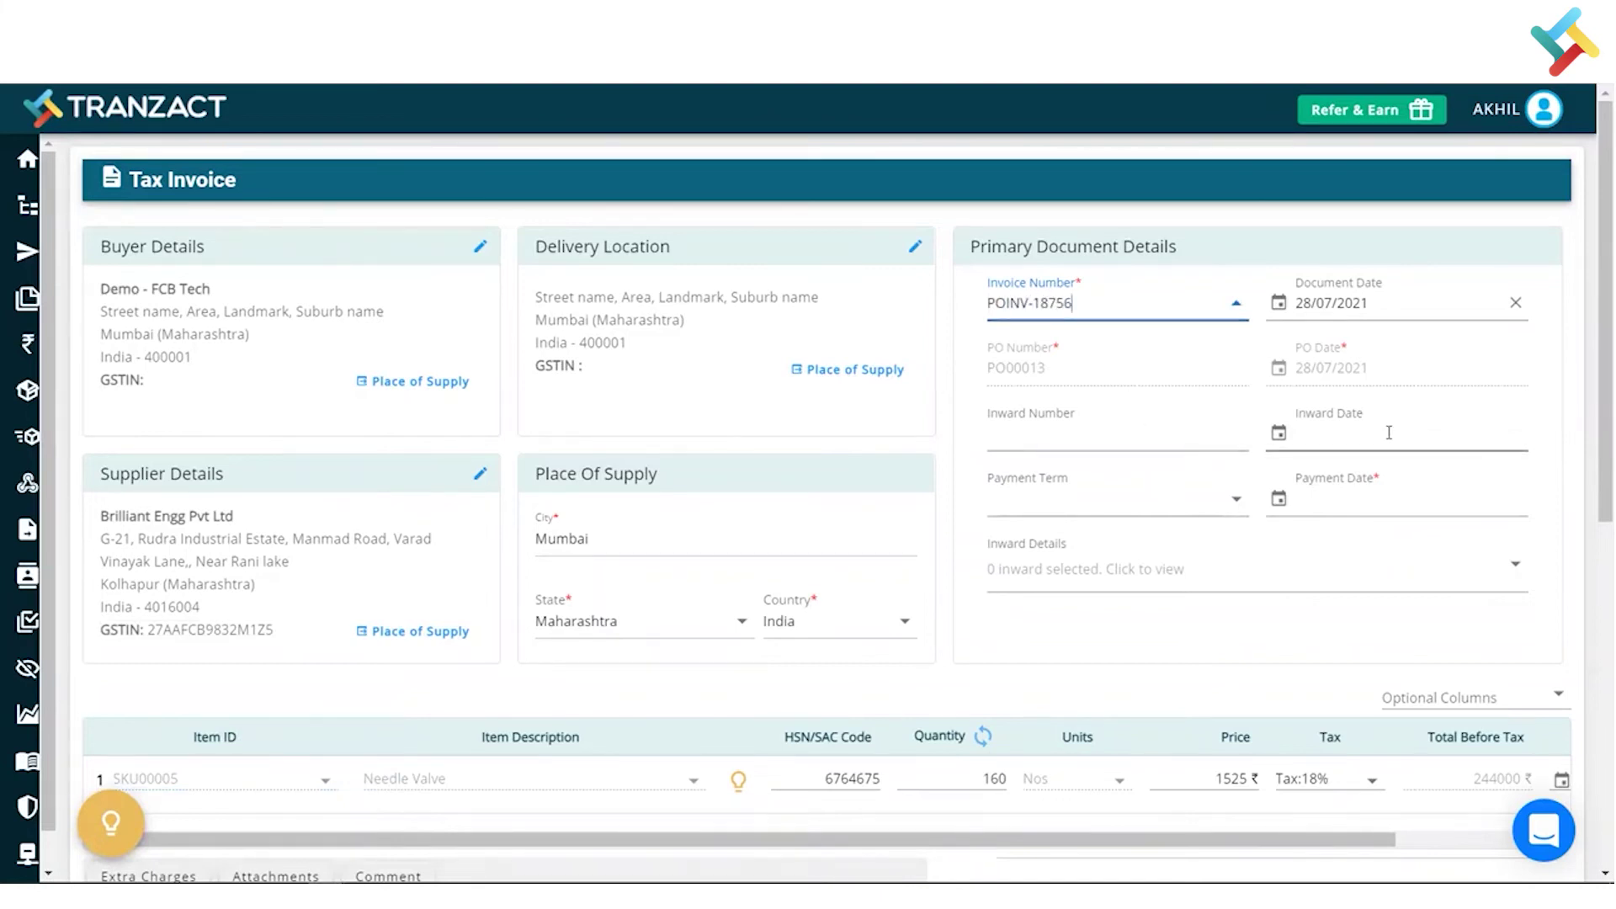
left_click(1347, 498)
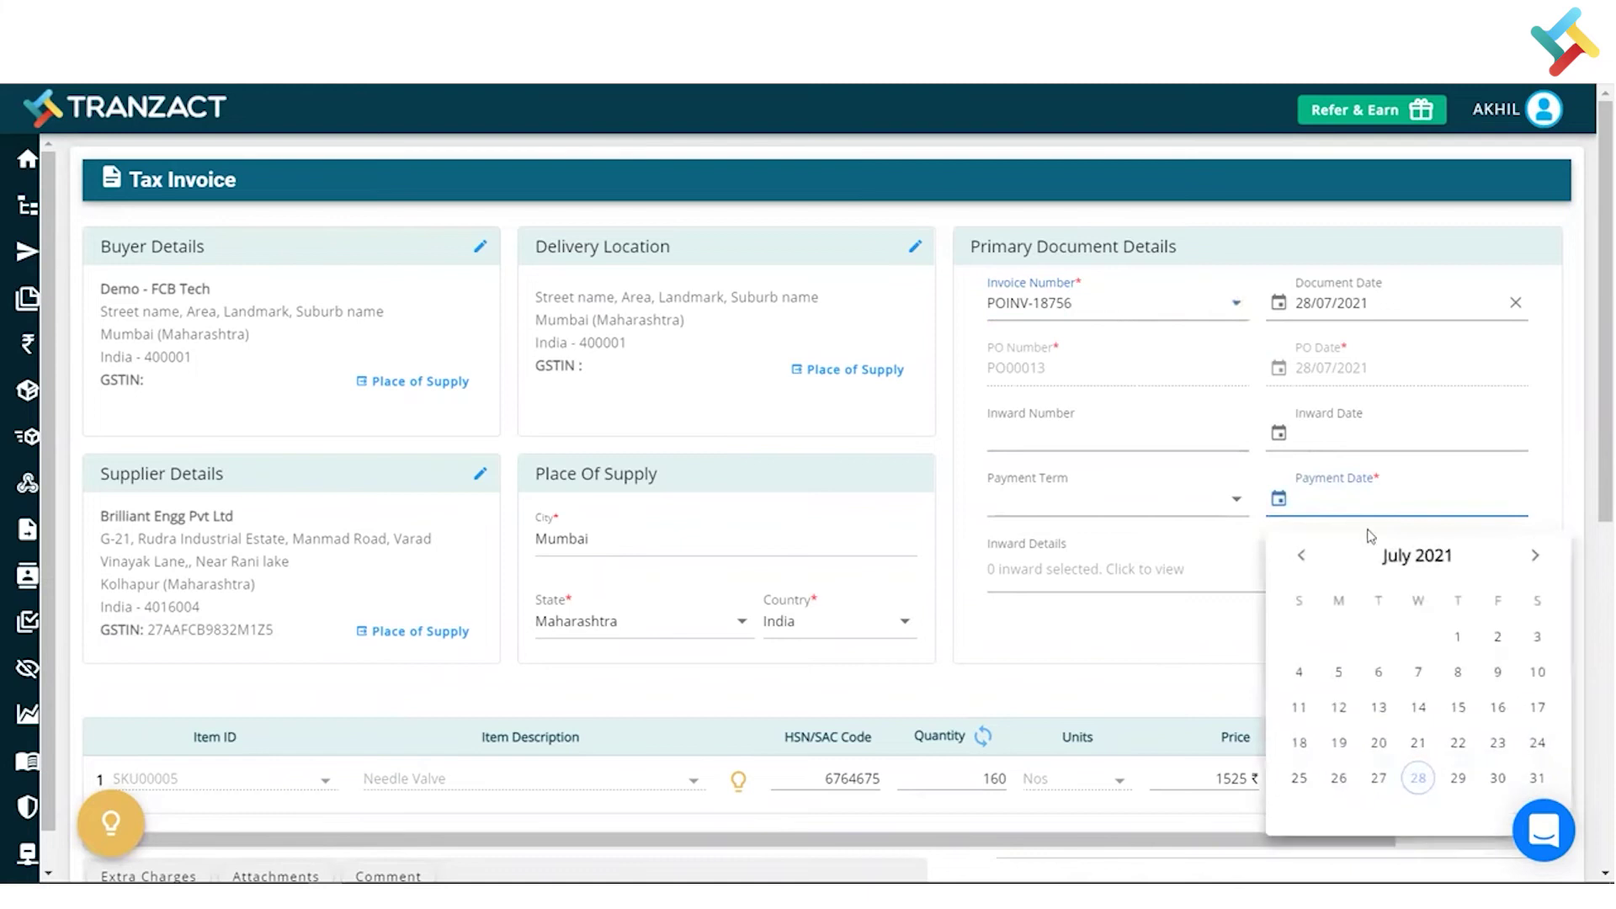
left_click(1539, 555)
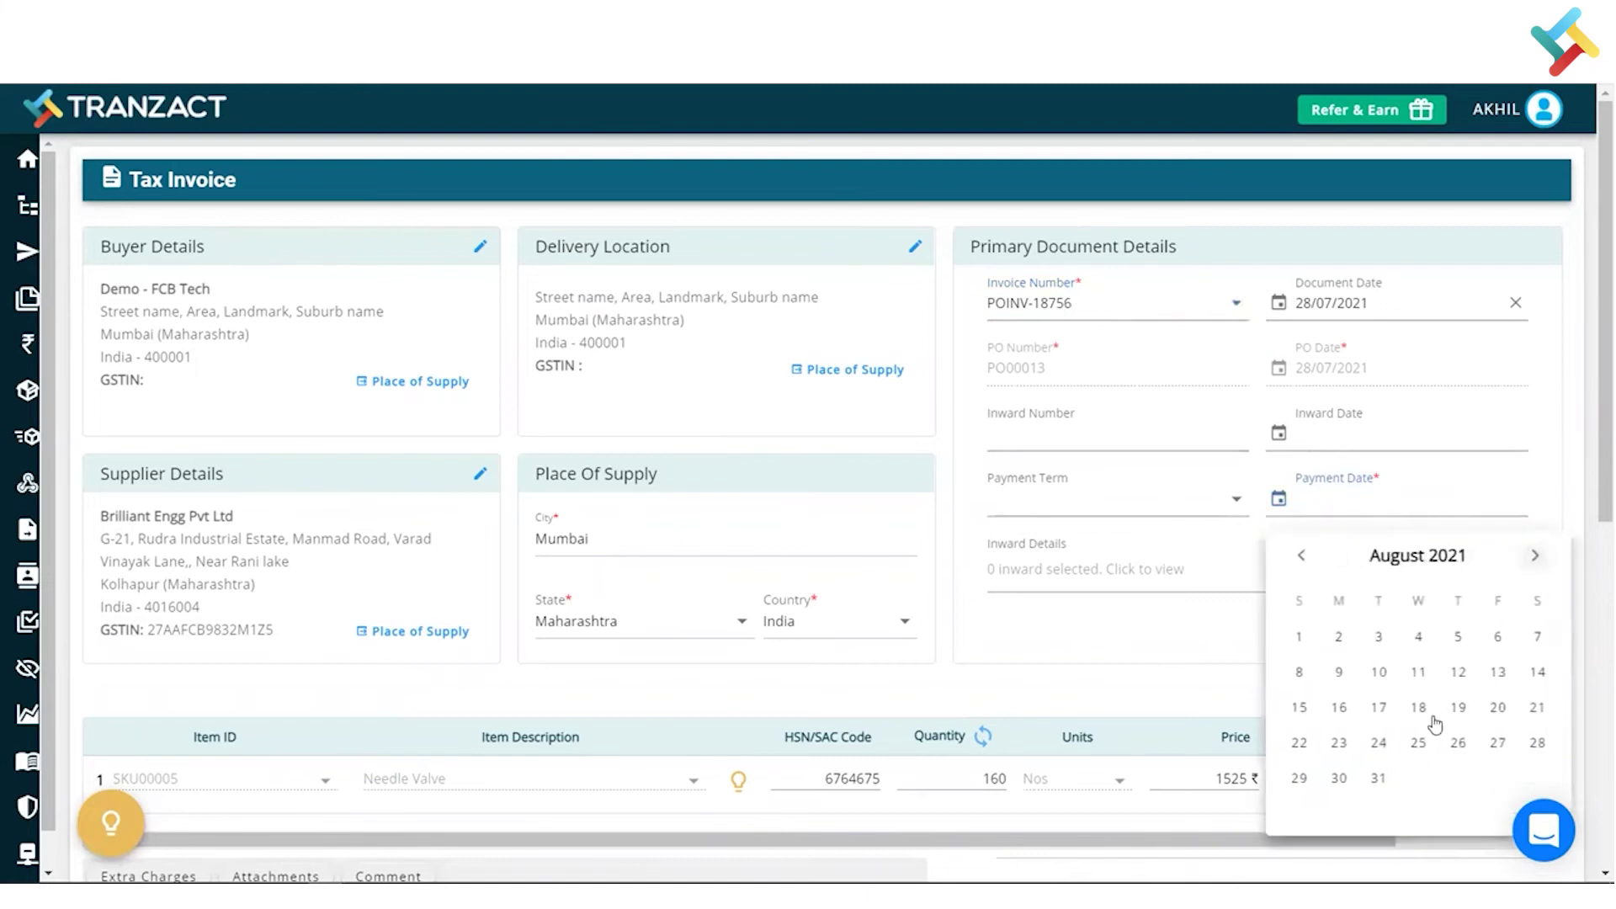
left_click(1381, 780)
scroll(1201, 678, "down", 5)
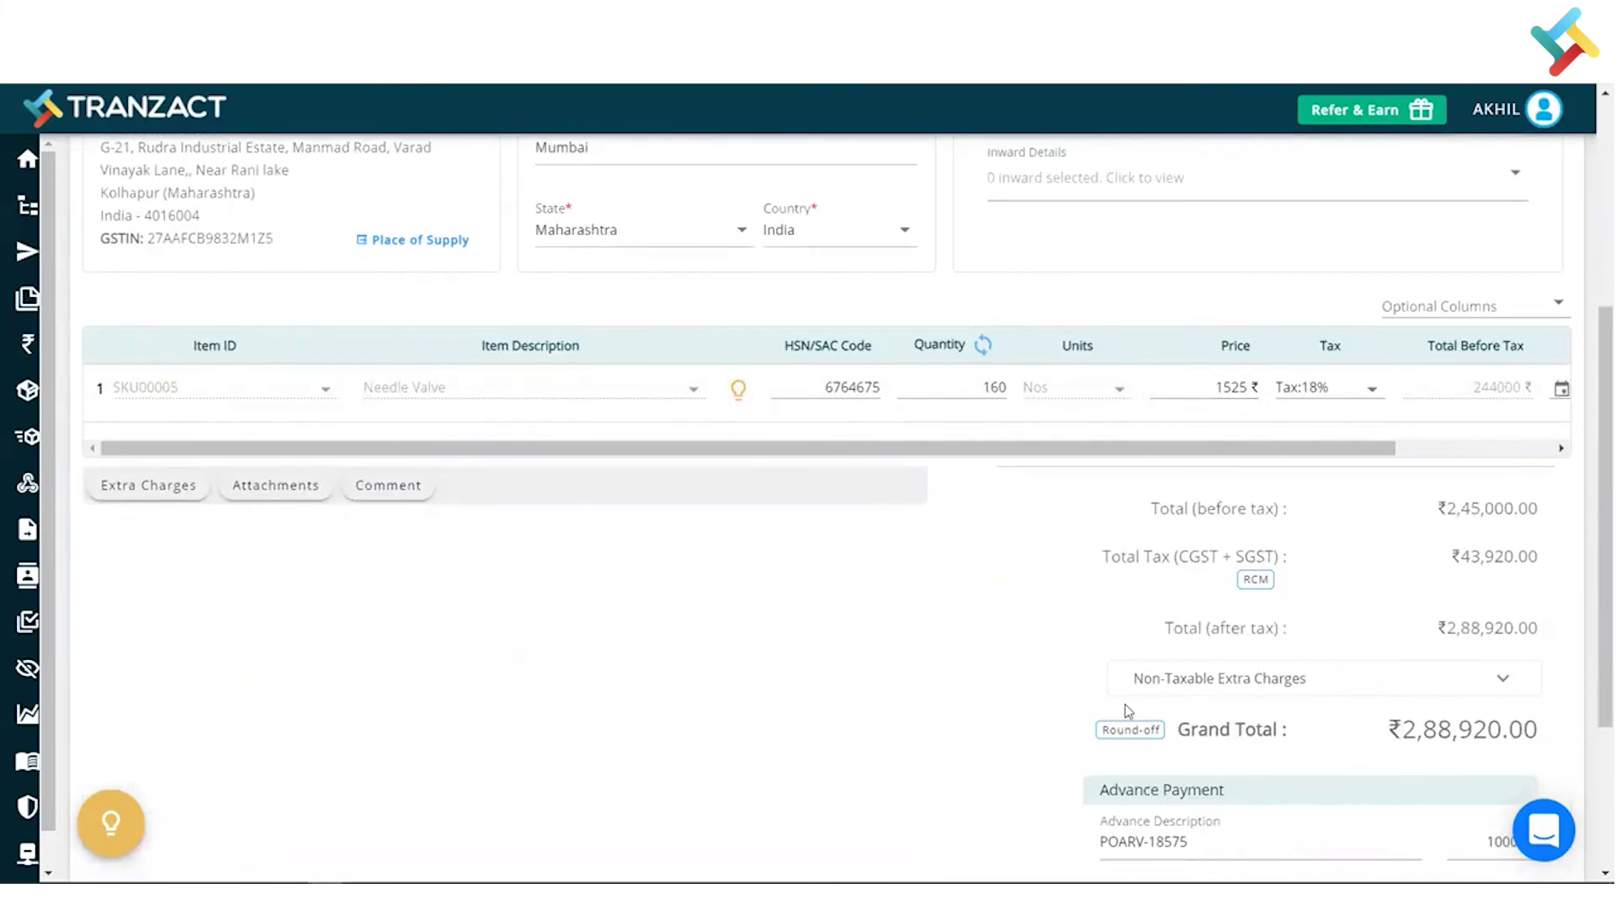
scroll(1130, 712, "down", 3)
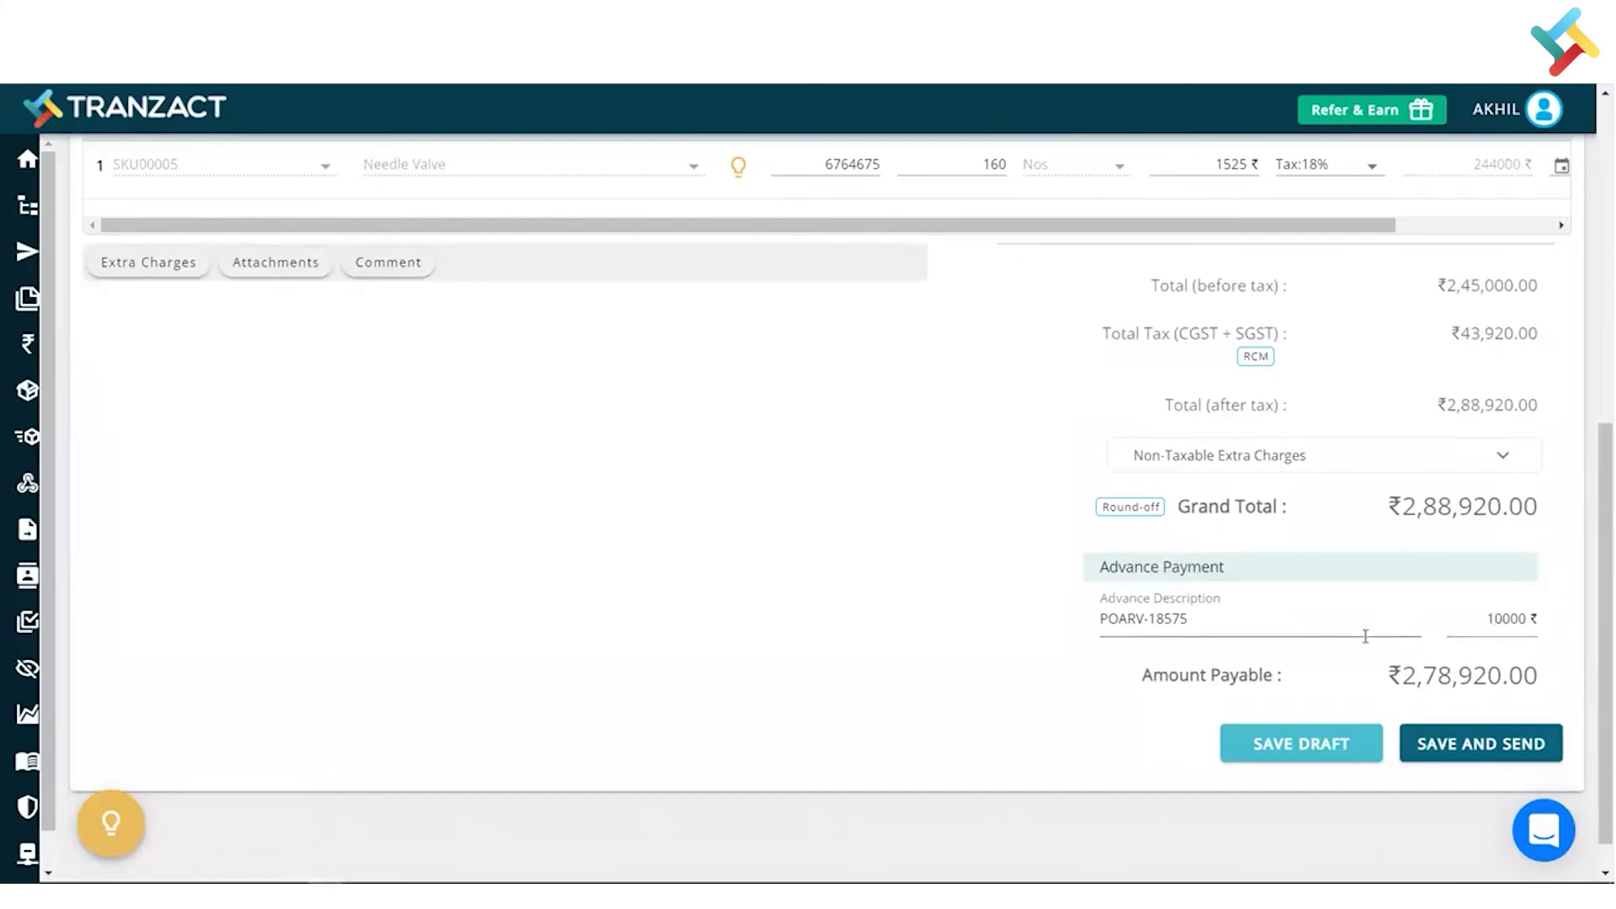
left_click(1465, 751)
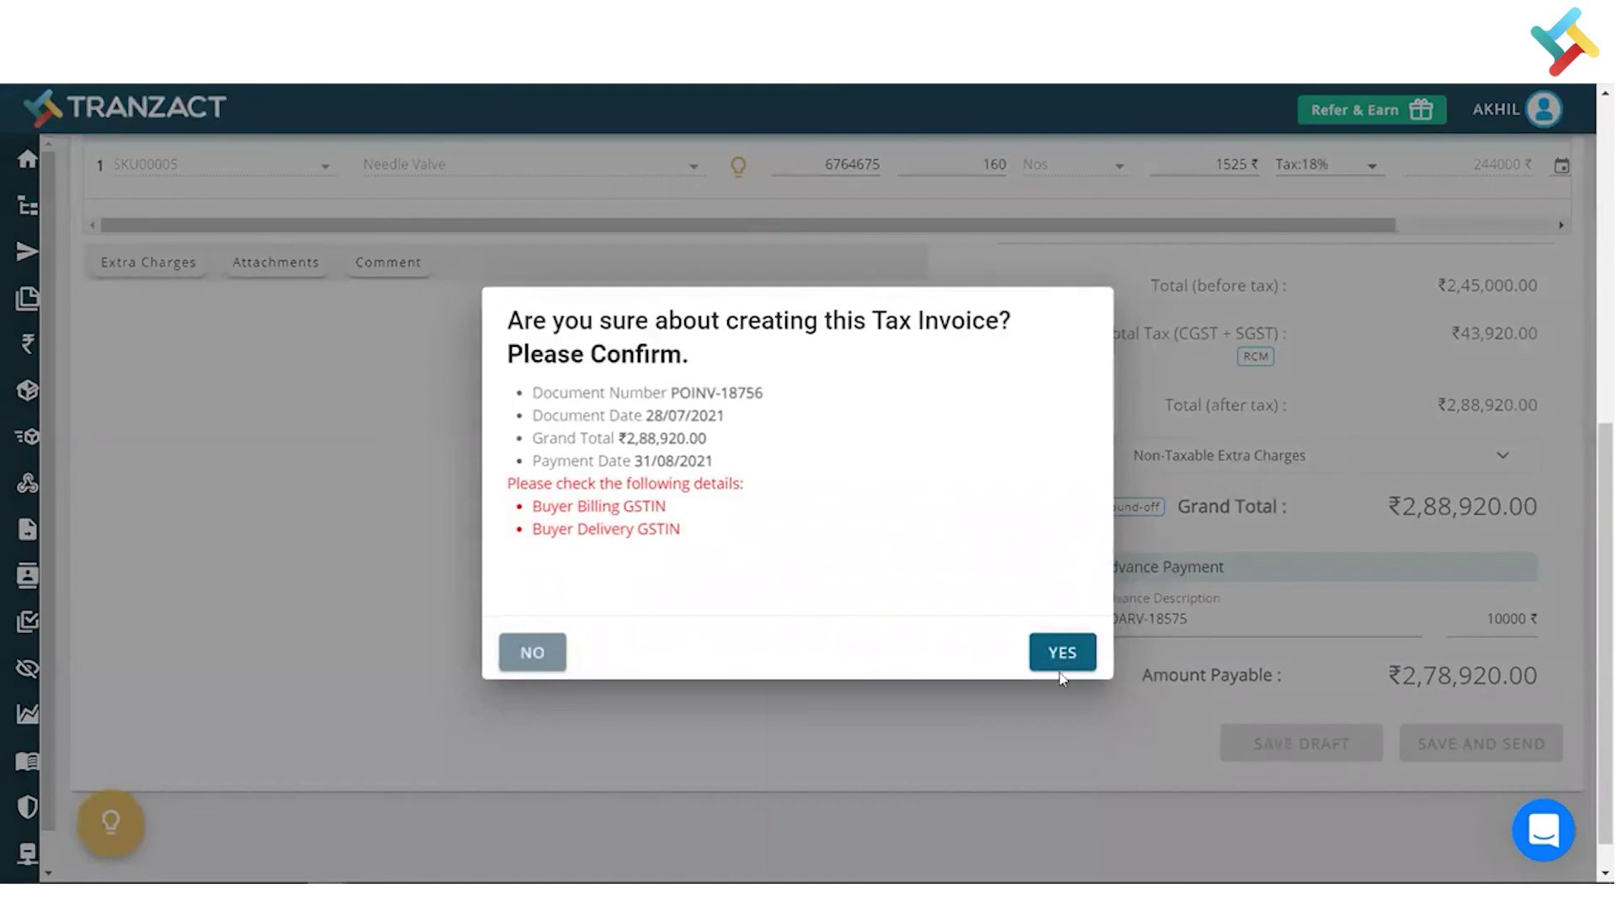
- Confirm creation of tax invoice POINV-18756 and review the generated invoice totalling ₹2,88,920
left_click(1067, 654)
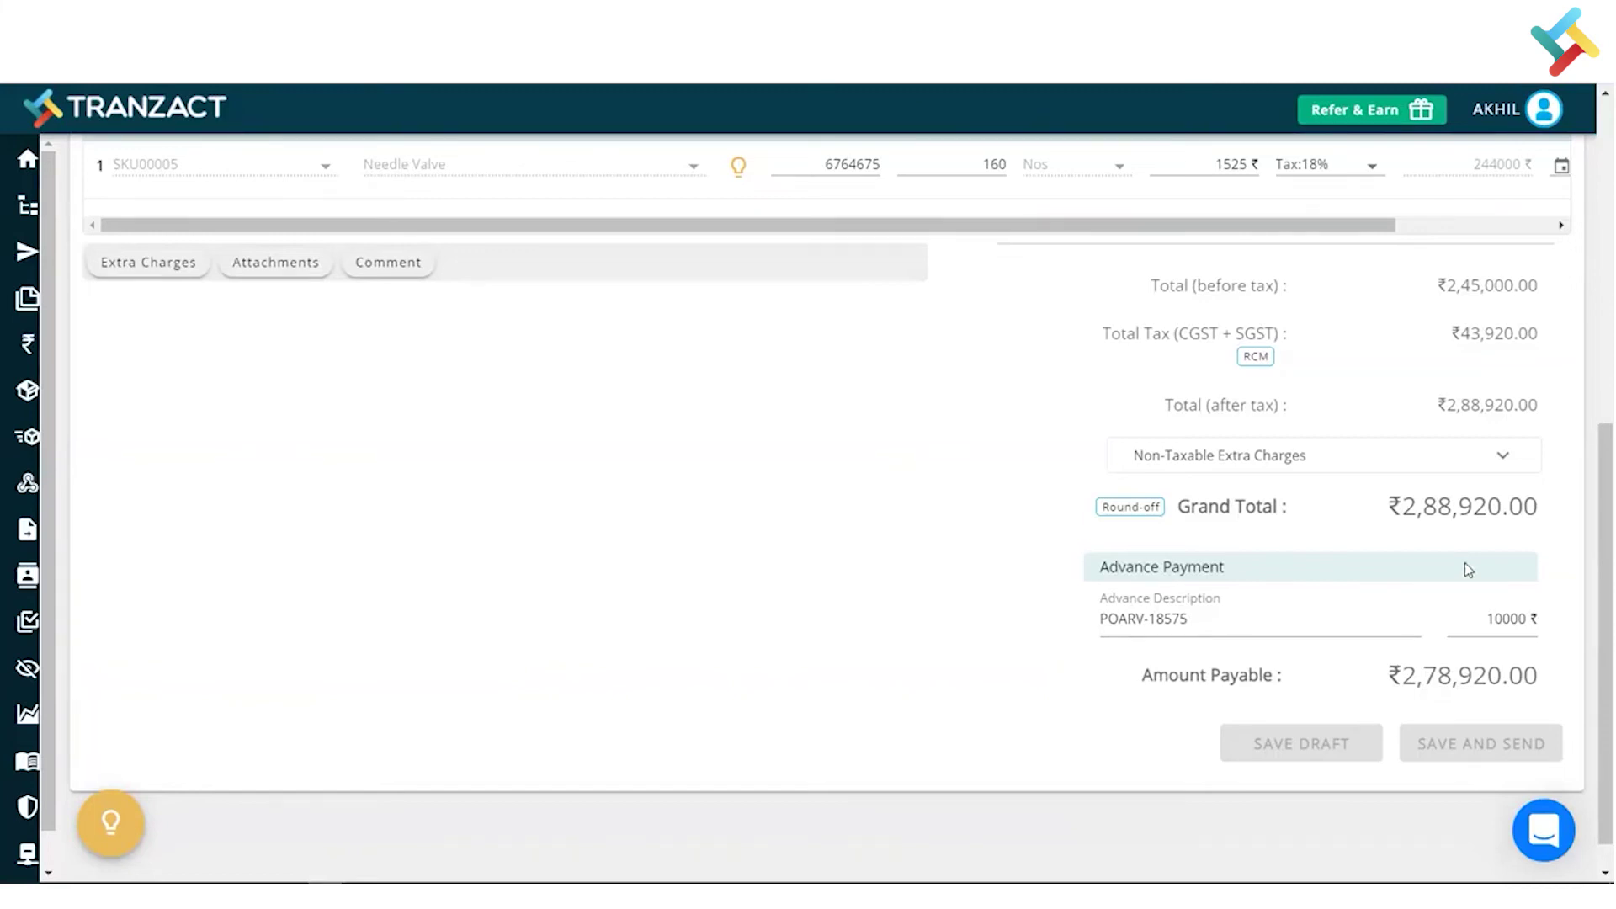
scroll(917, 495, "up", 8)
left_click(1112, 301)
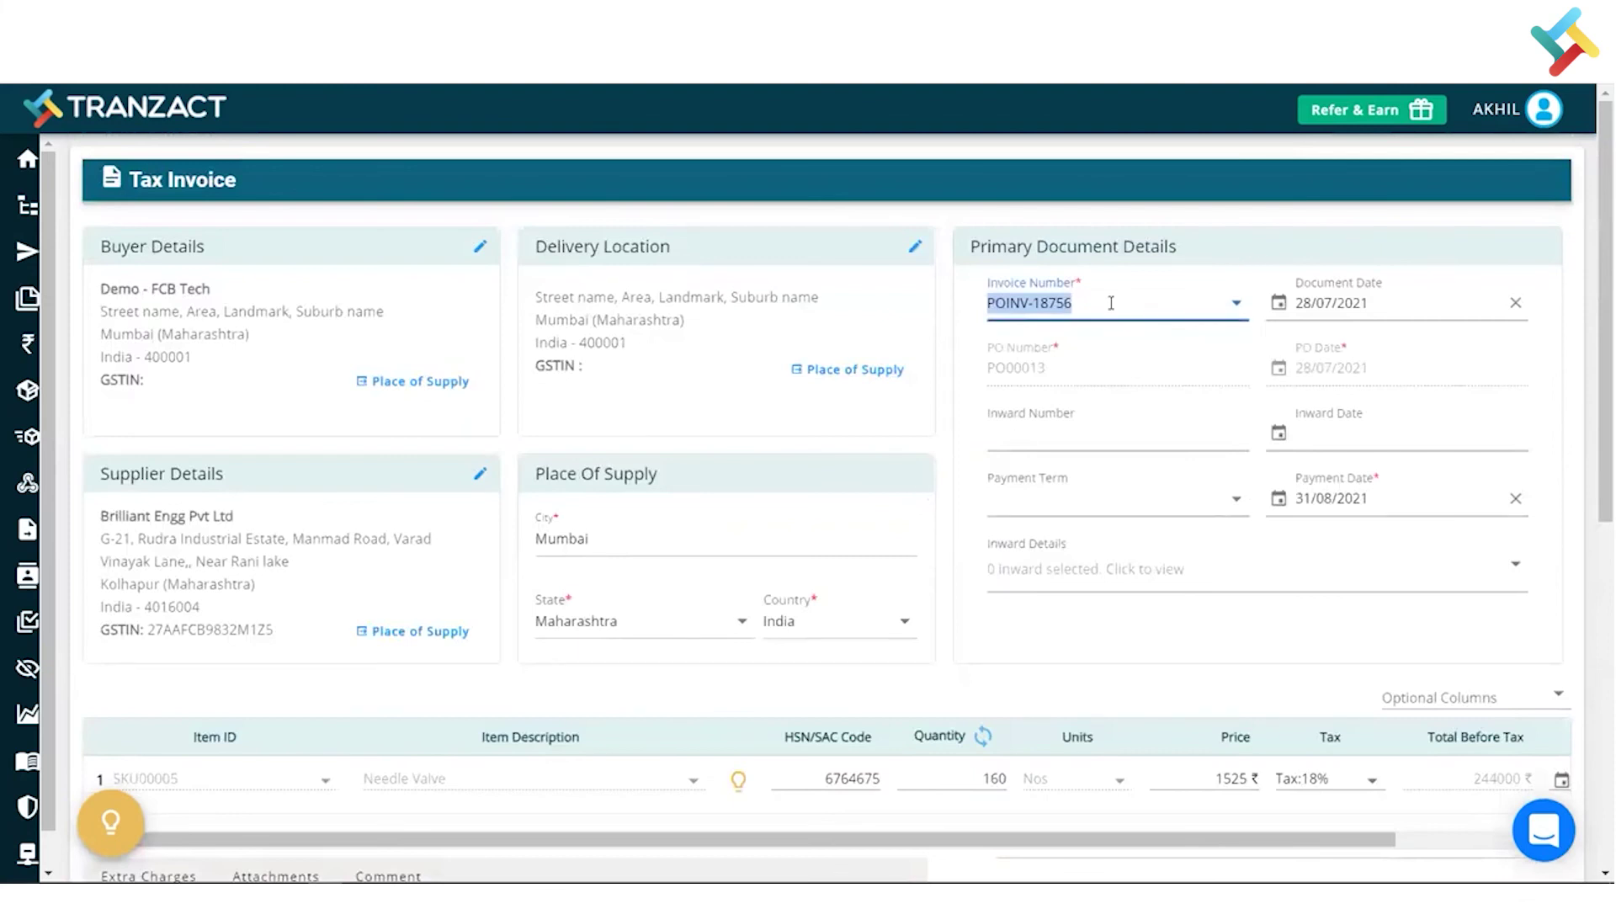
left_click(1111, 301)
left_click(1037, 368)
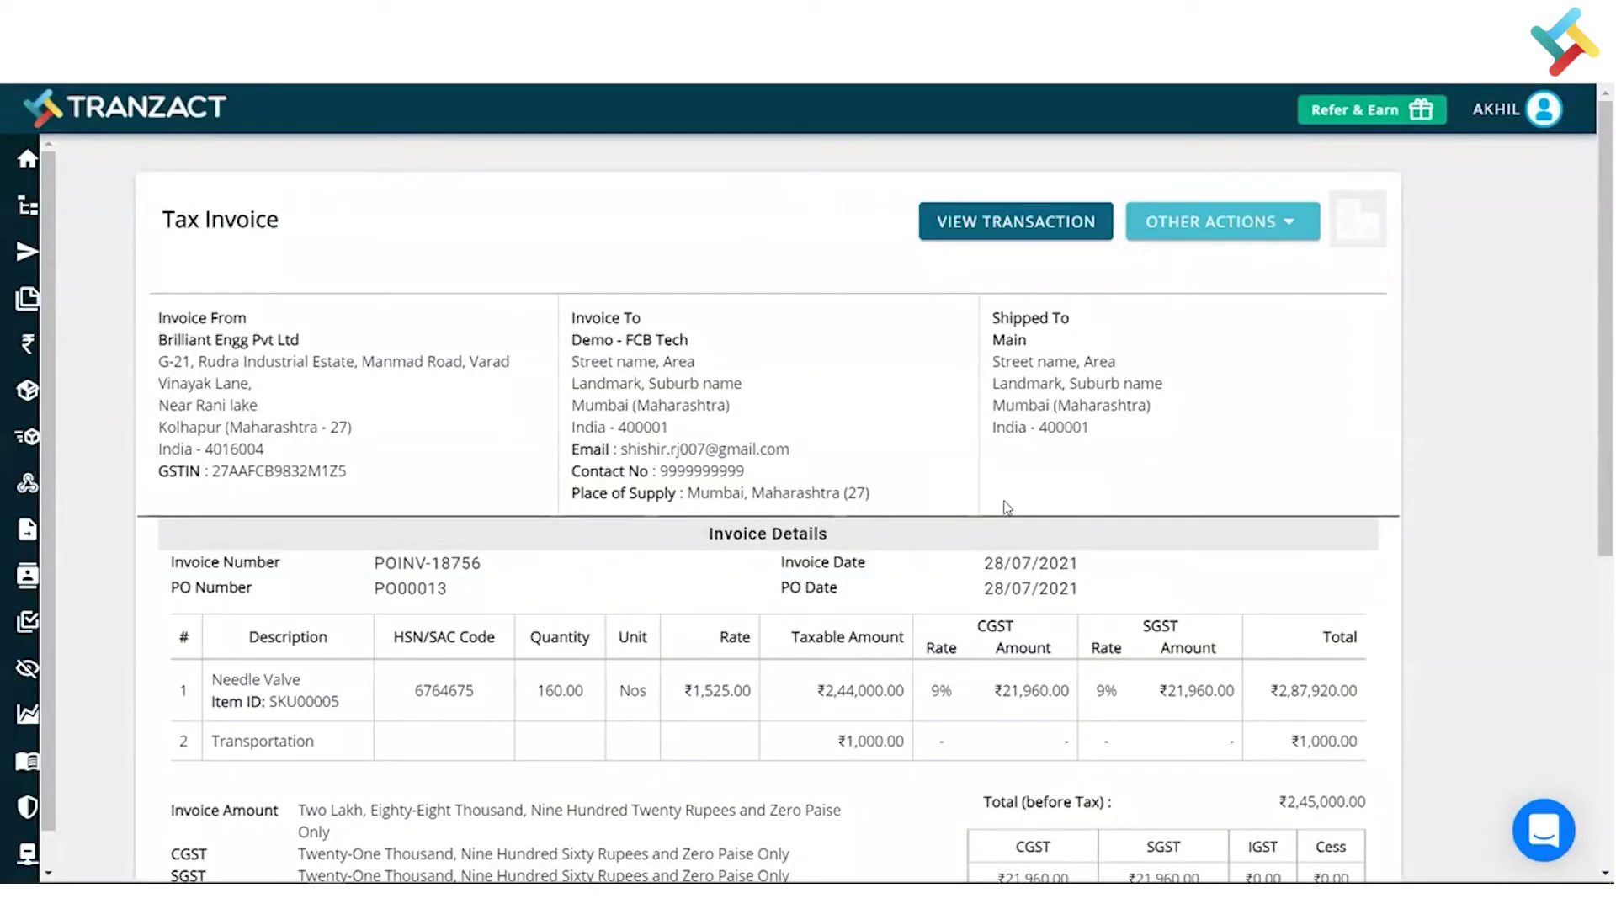
- Return to the valve order's transaction page and open its tag management
left_click(1050, 231)
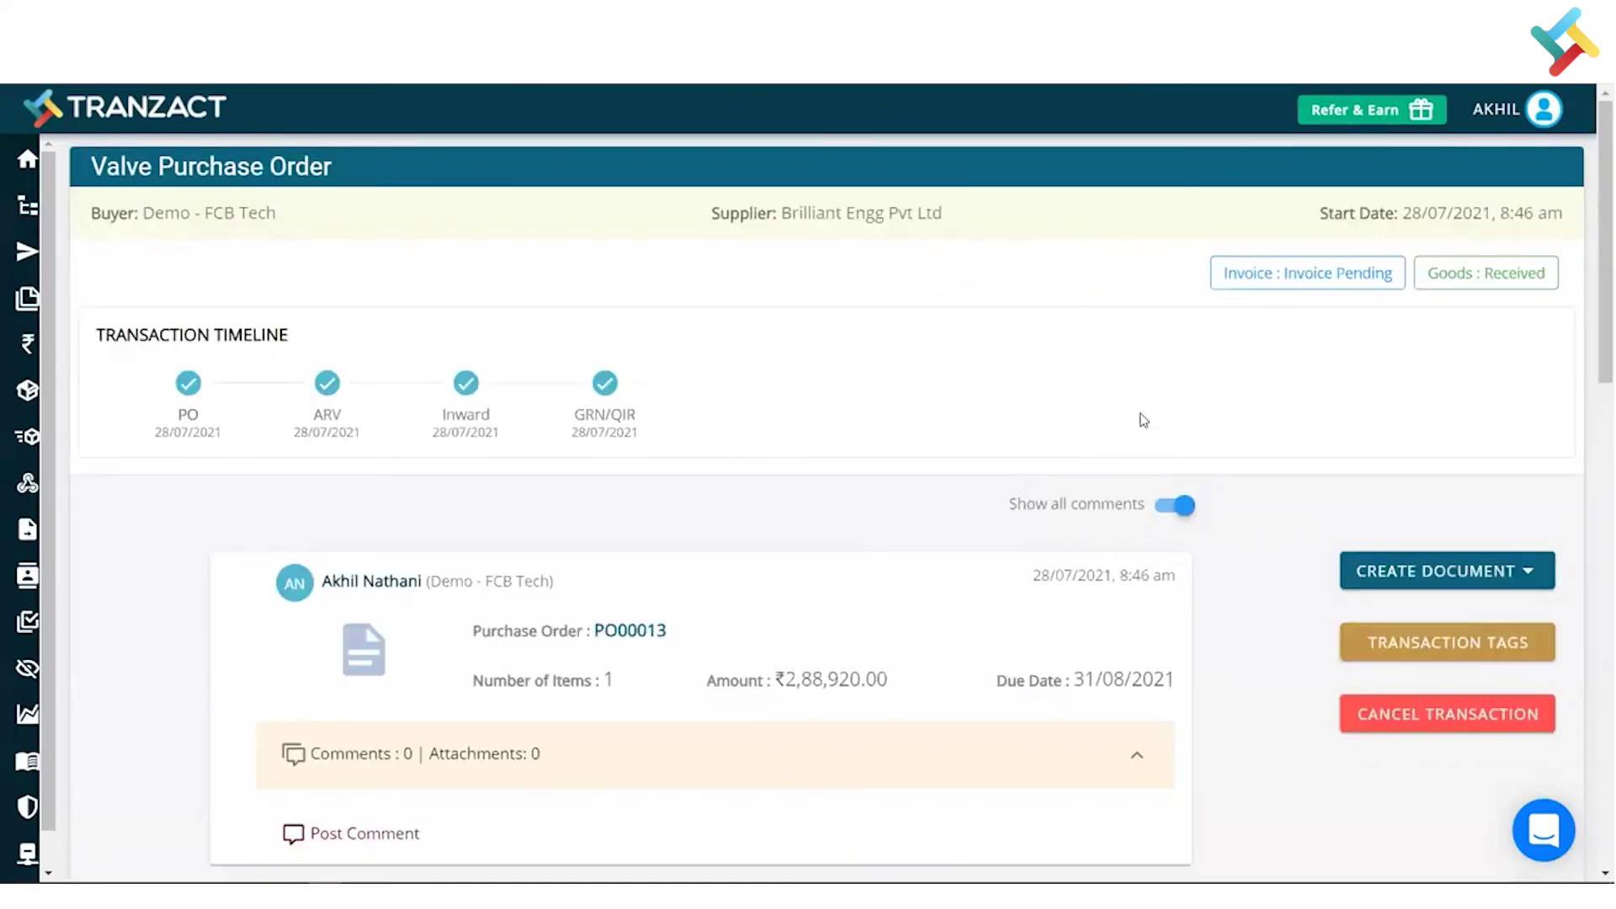
scroll(1213, 560, "down", 2)
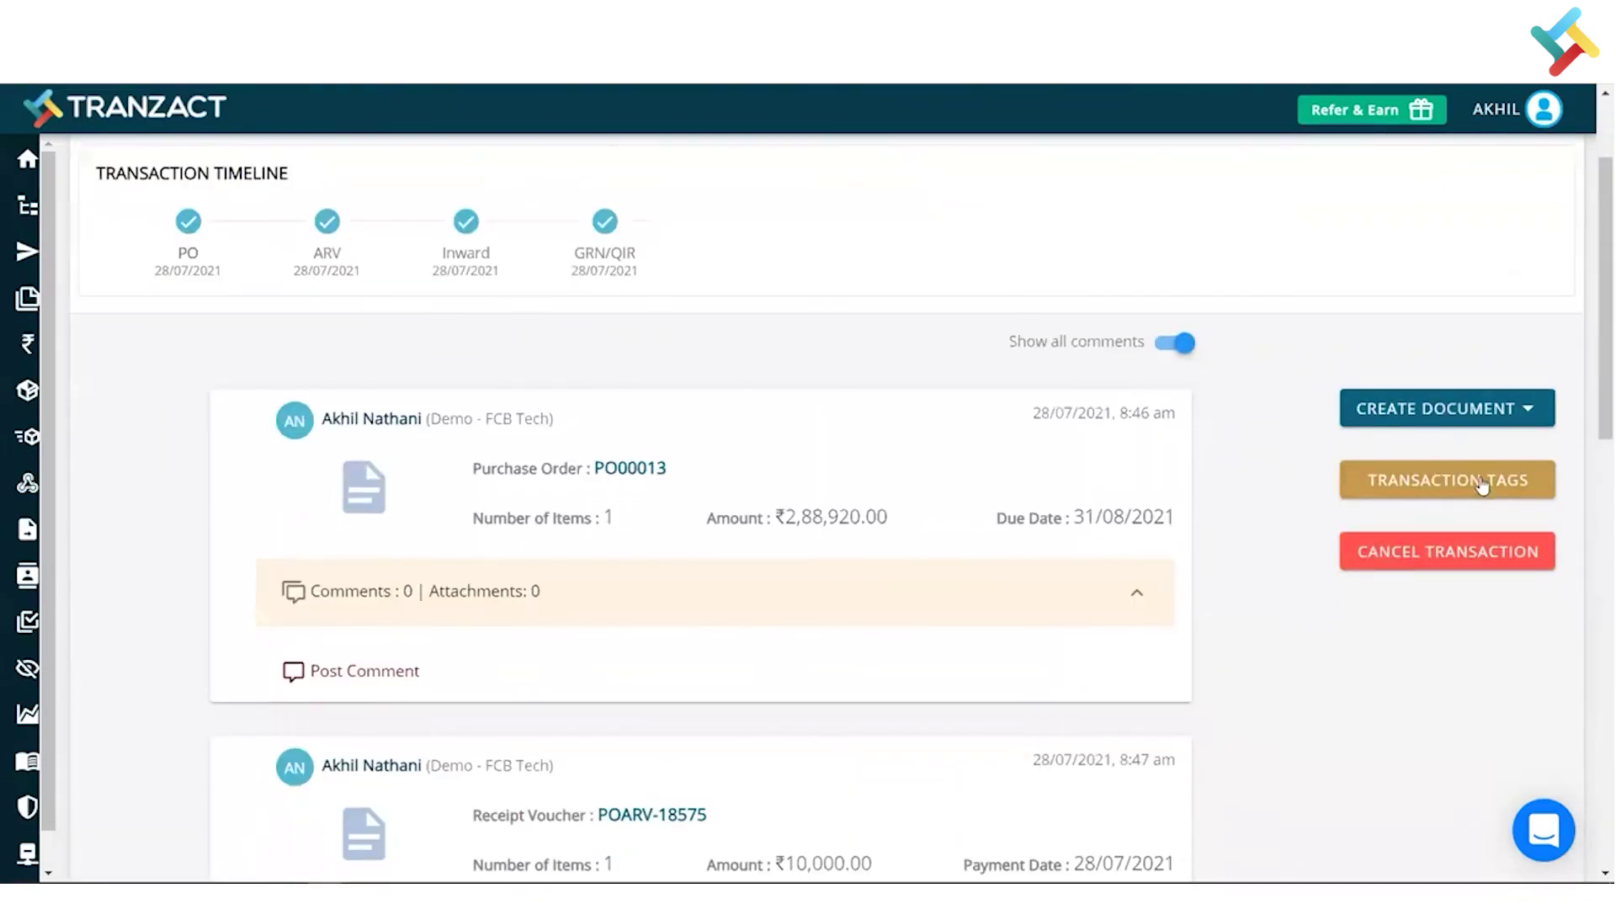
left_click(1481, 485)
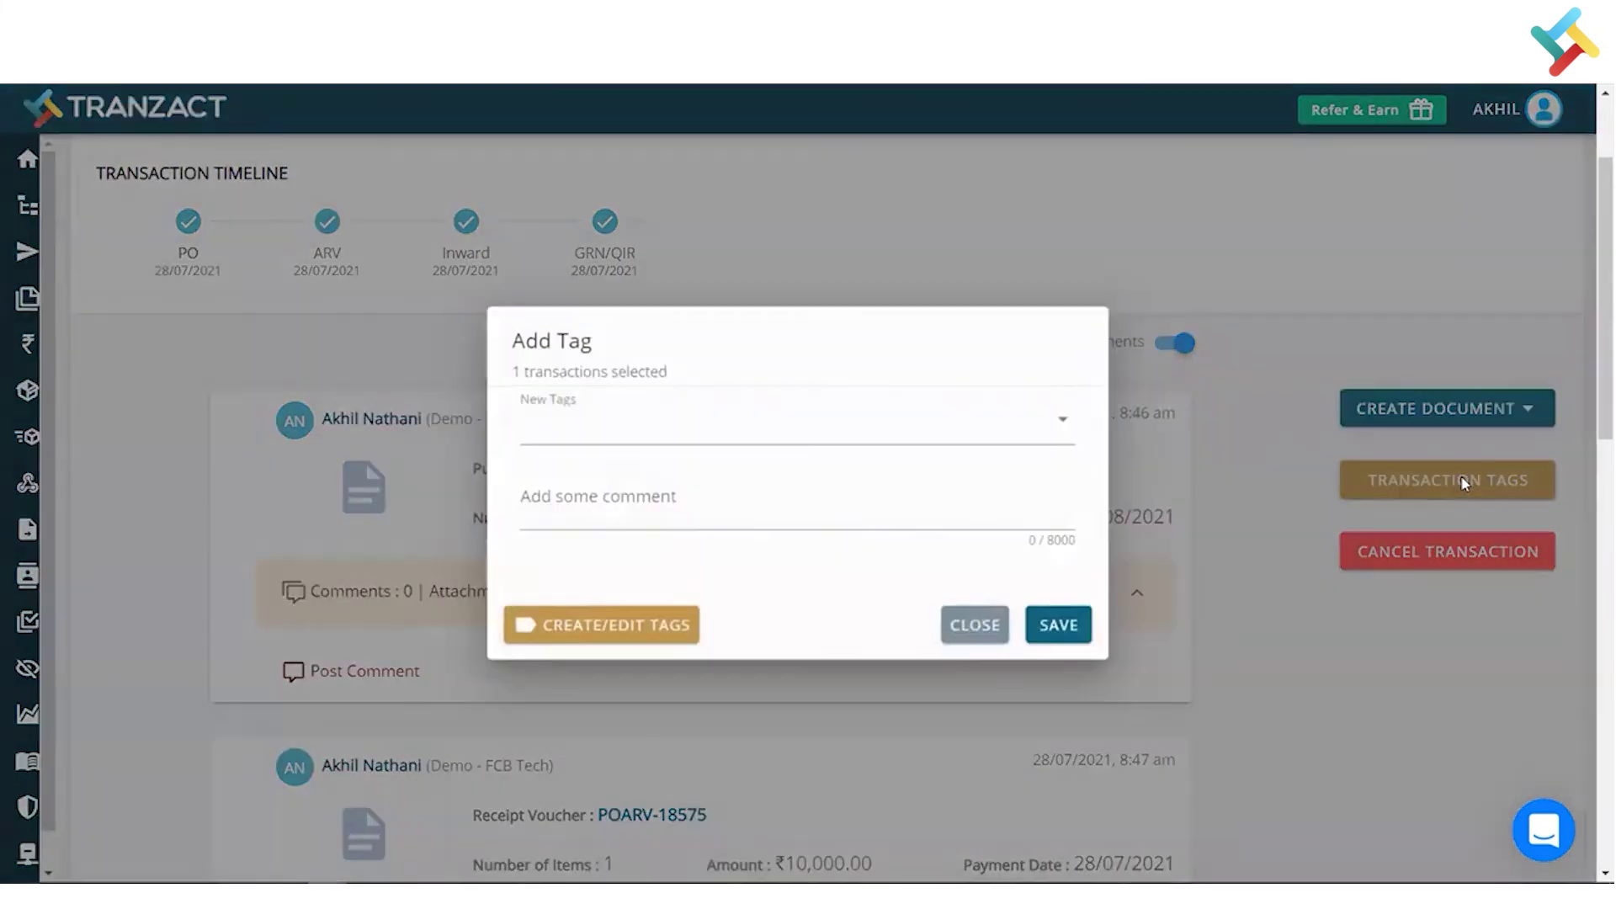
left_click(586, 623)
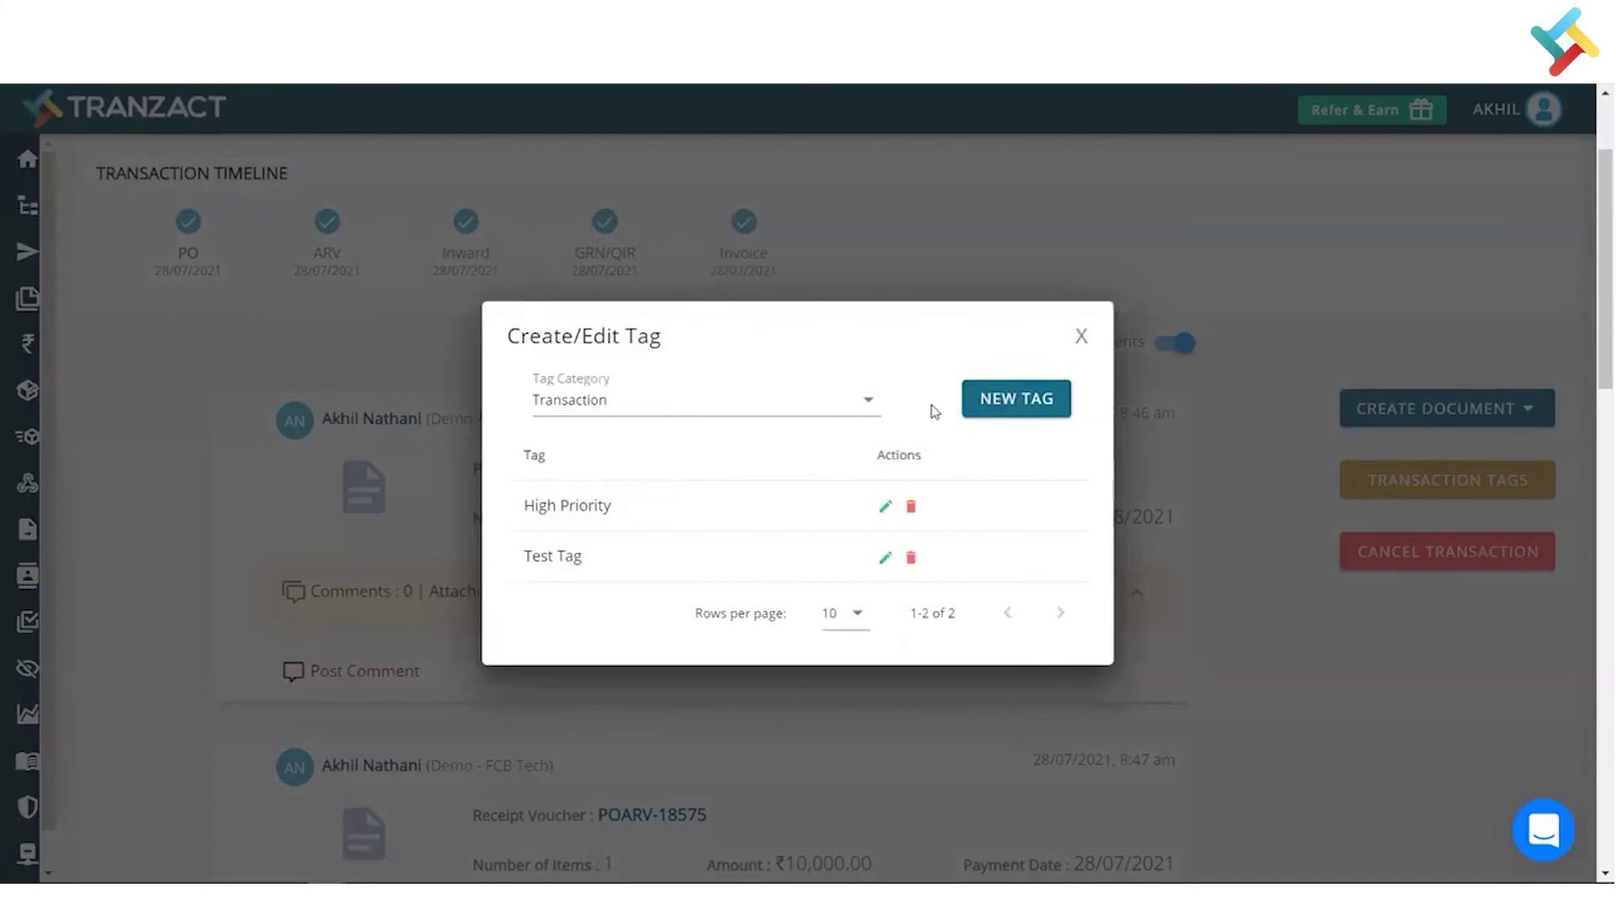
- Create and save a new transaction tag named Delivered Valve PO
left_click(1049, 404)
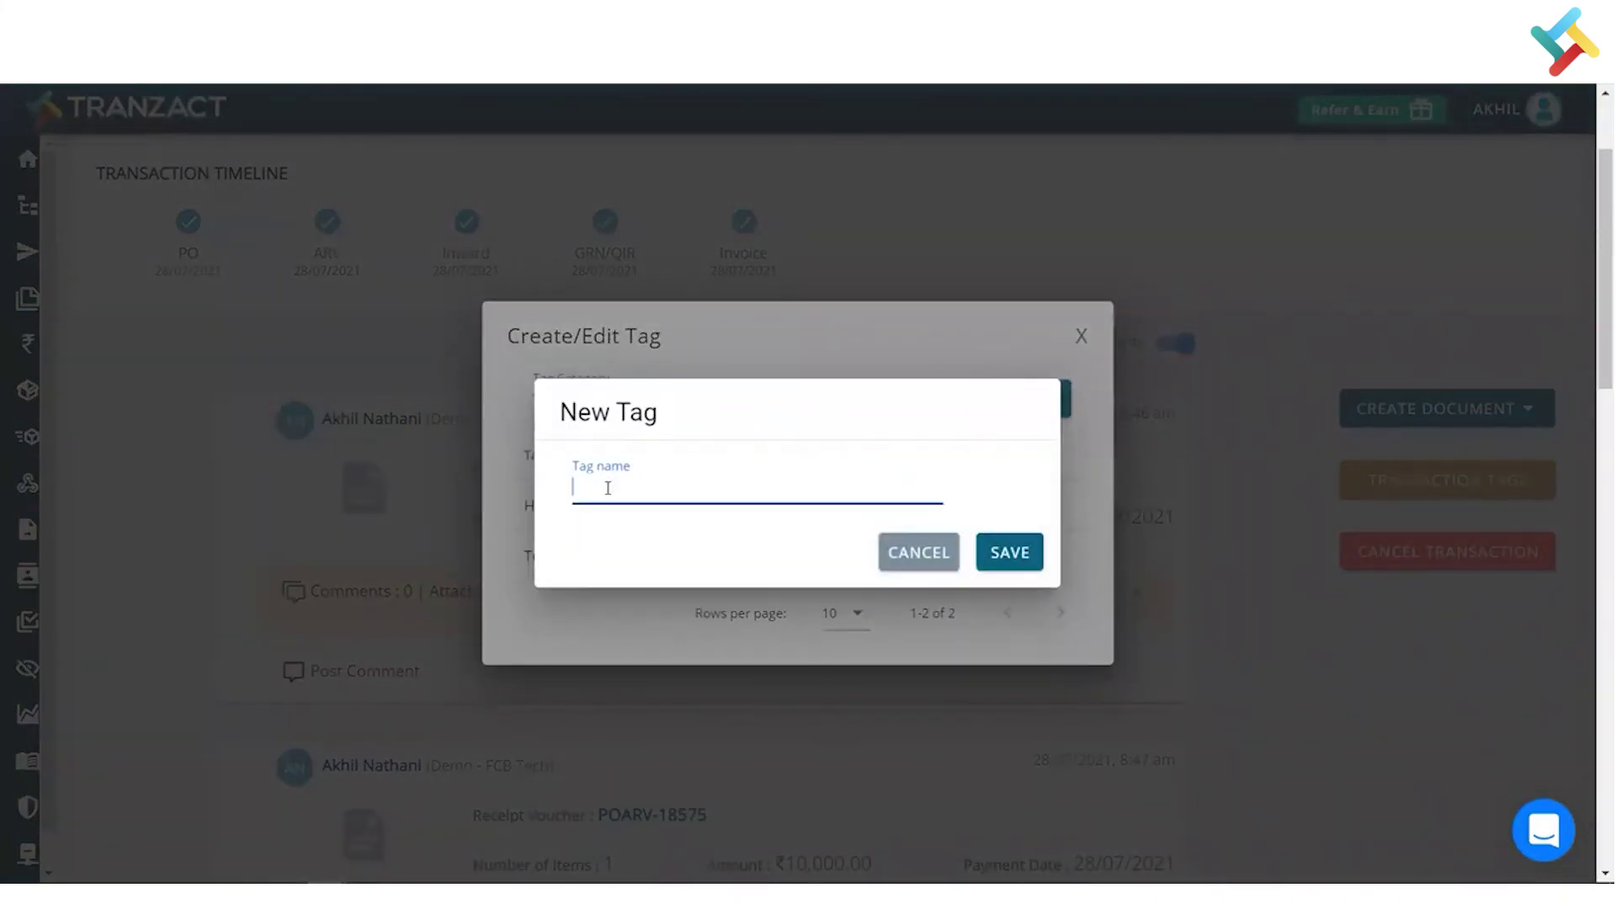
type("De")
type("livere")
type("ed")
type(" Valve P")
type("O")
left_click(1017, 552)
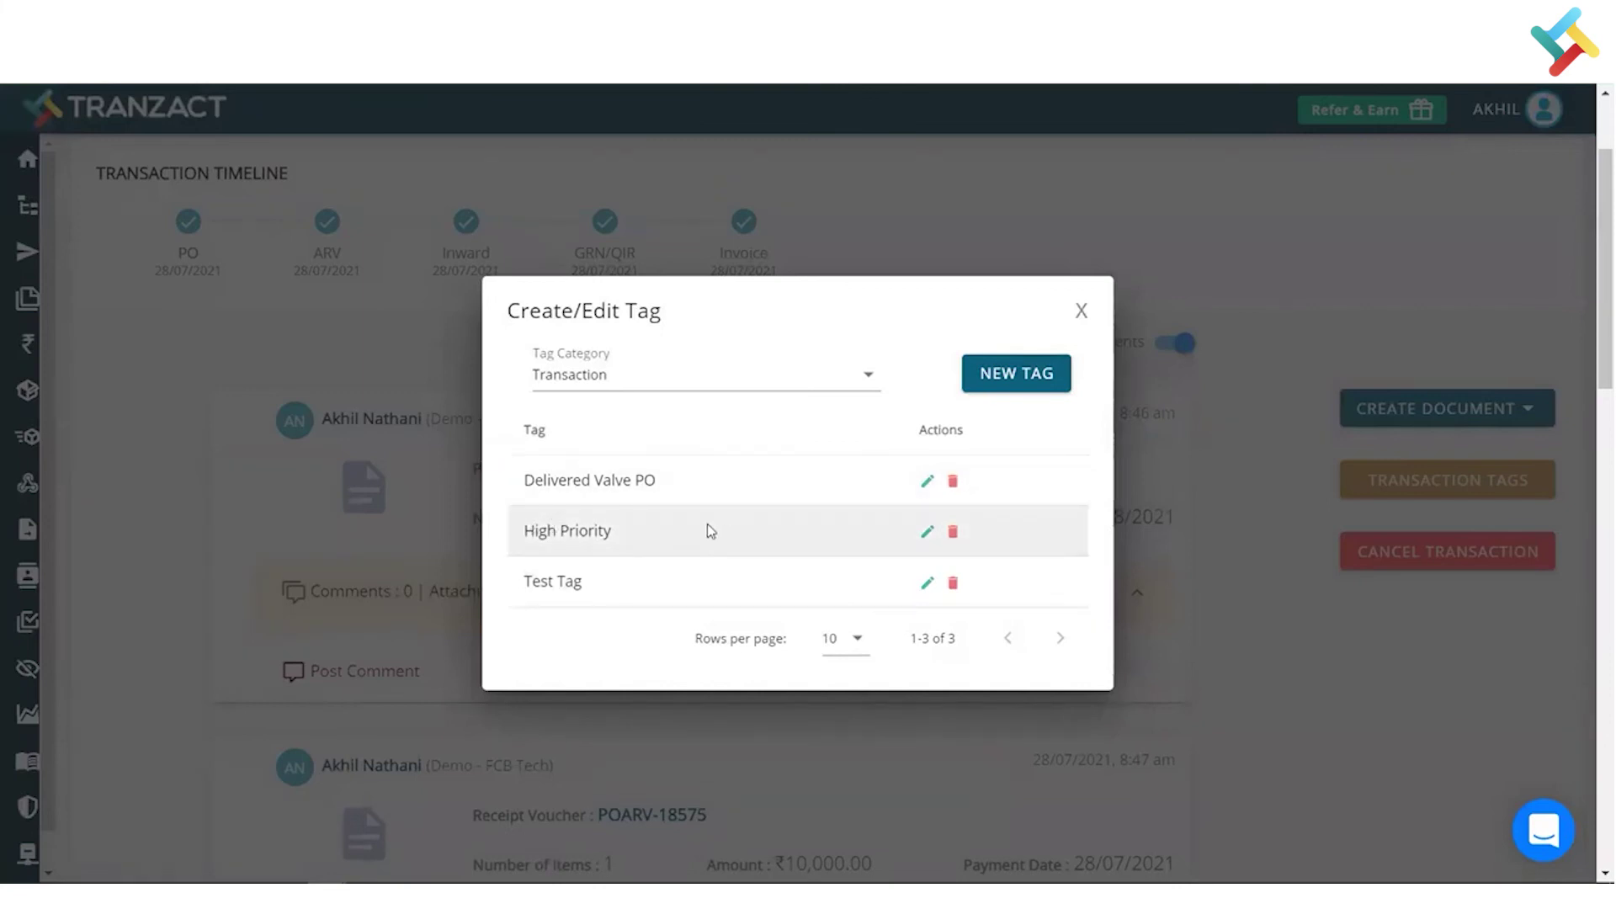
left_click(1082, 310)
left_click(722, 437)
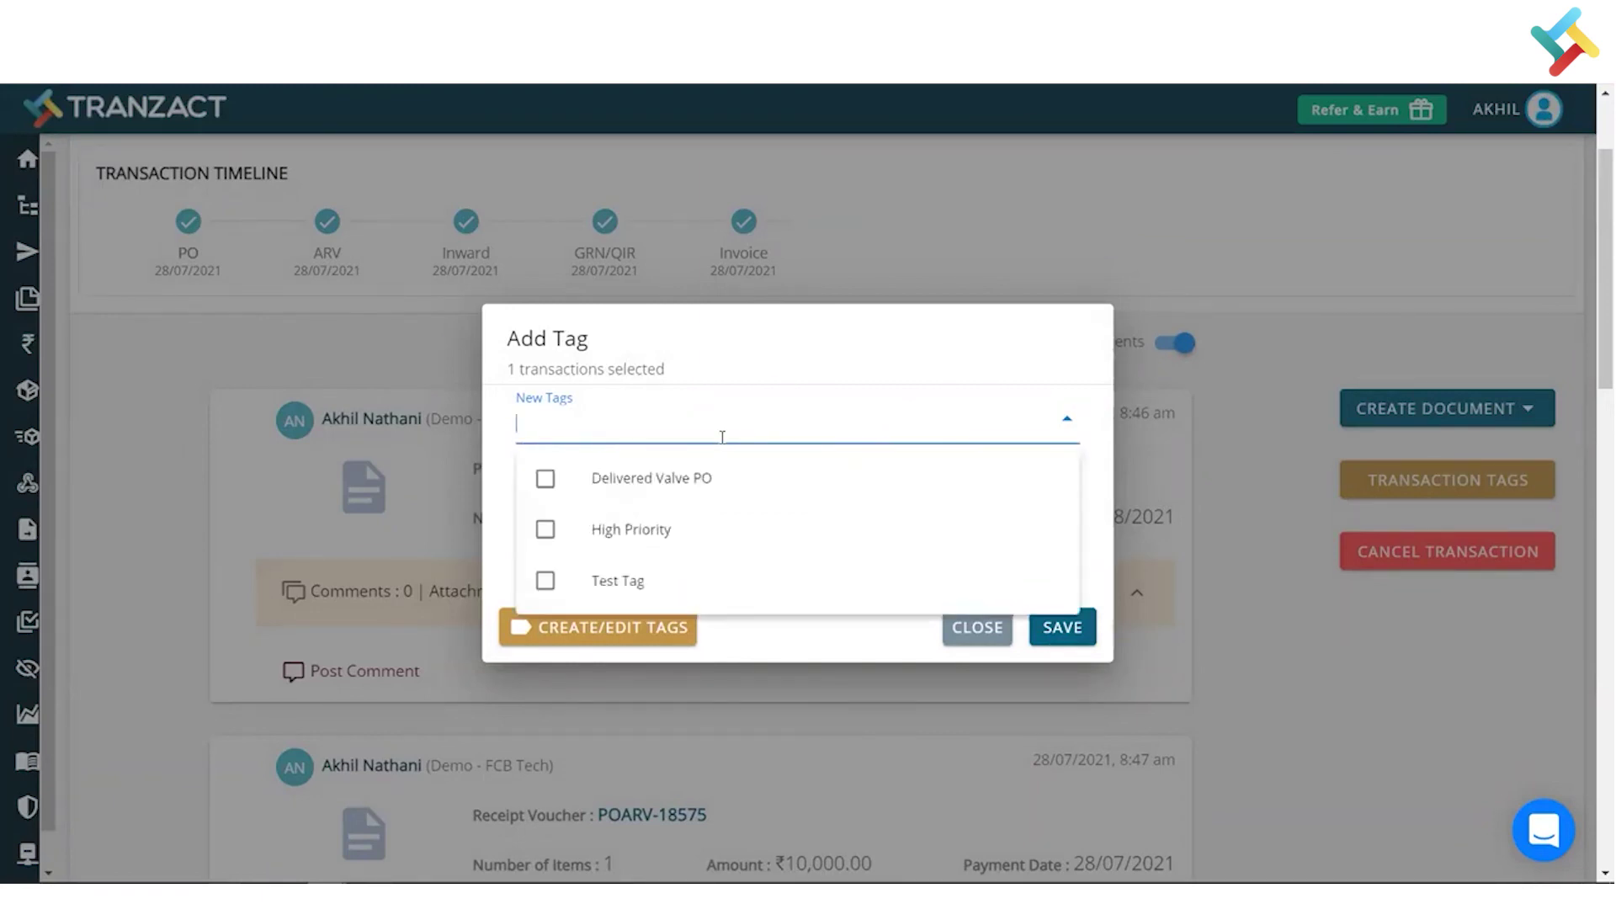
- Tag the valve order with Delivered Valve PO and High Priority and save
left_click(630, 480)
left_click(609, 522)
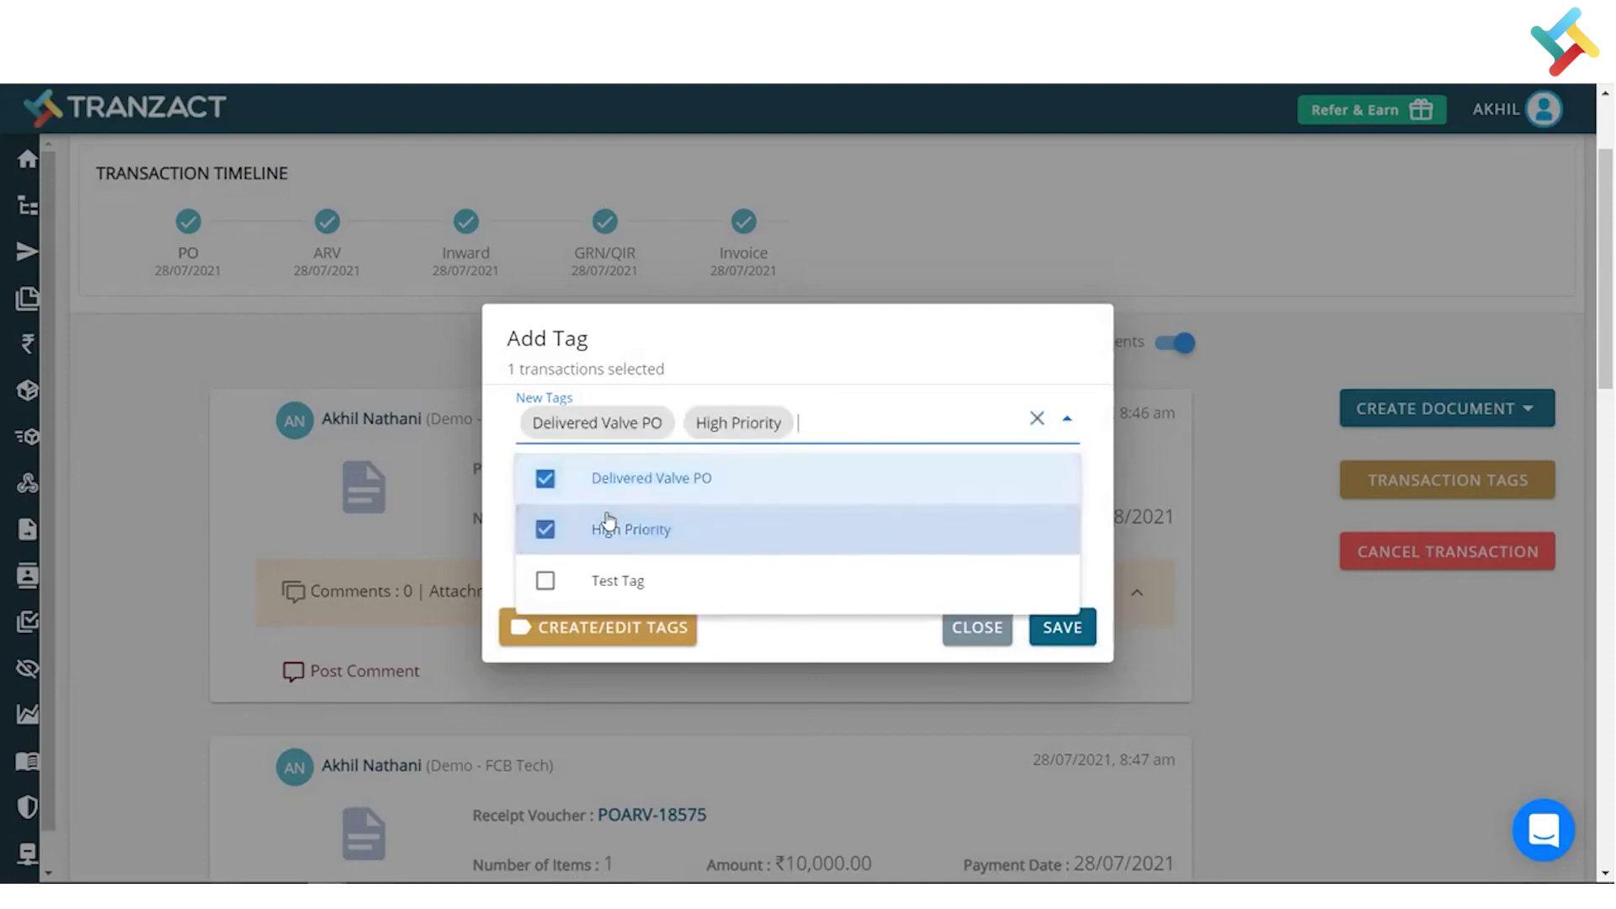
left_click(1065, 631)
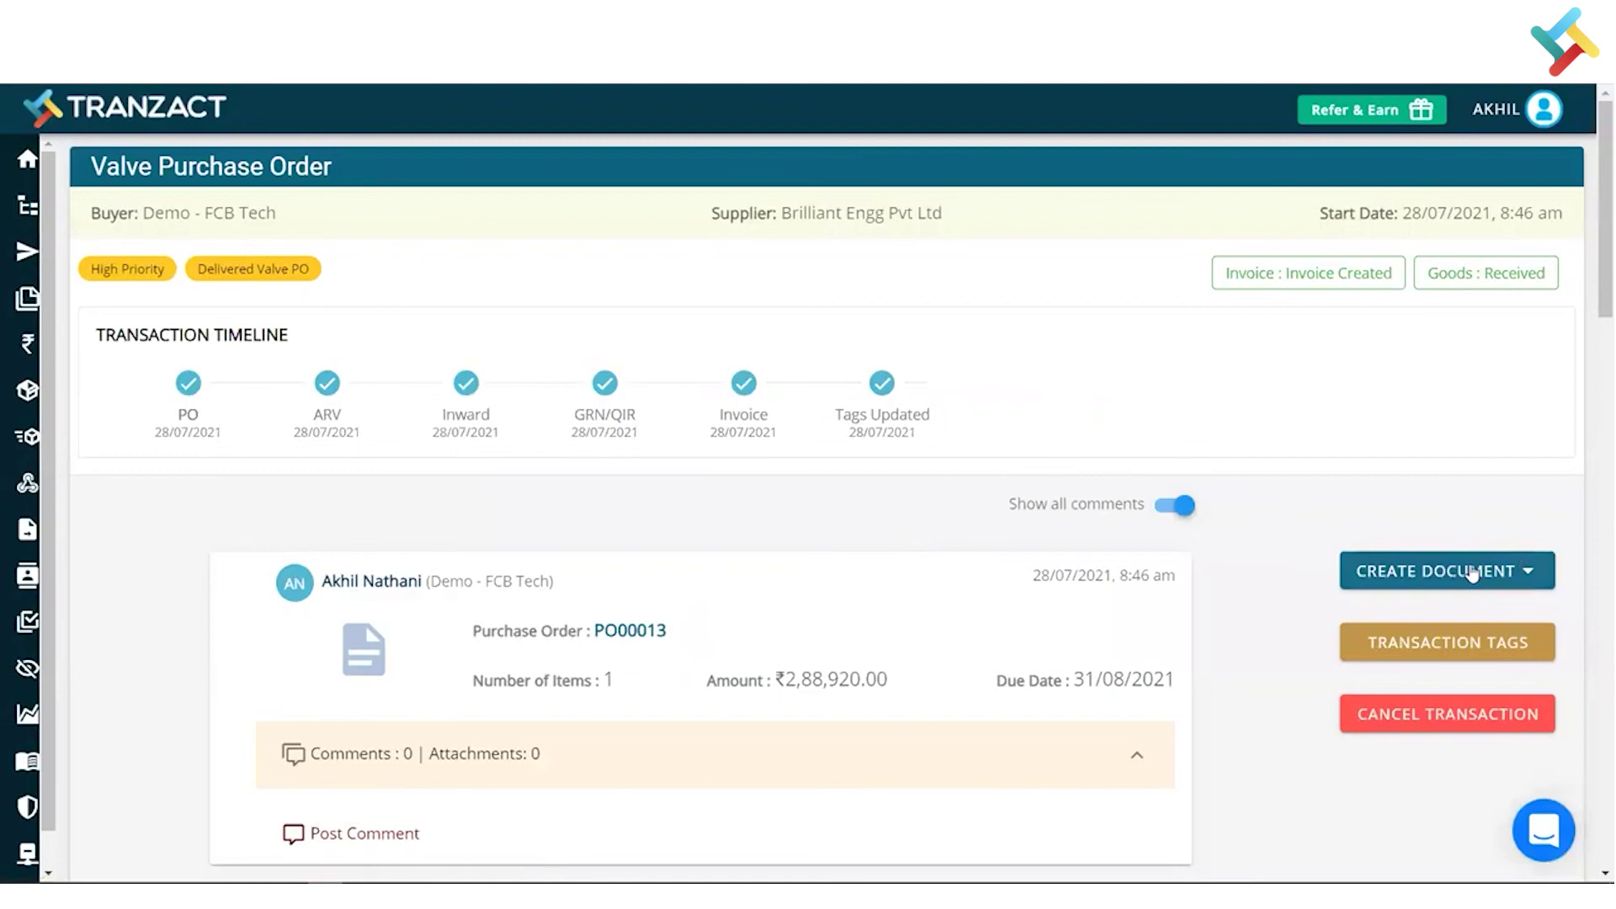
- Go to the list of all transactions without creating another document
left_click(1507, 569)
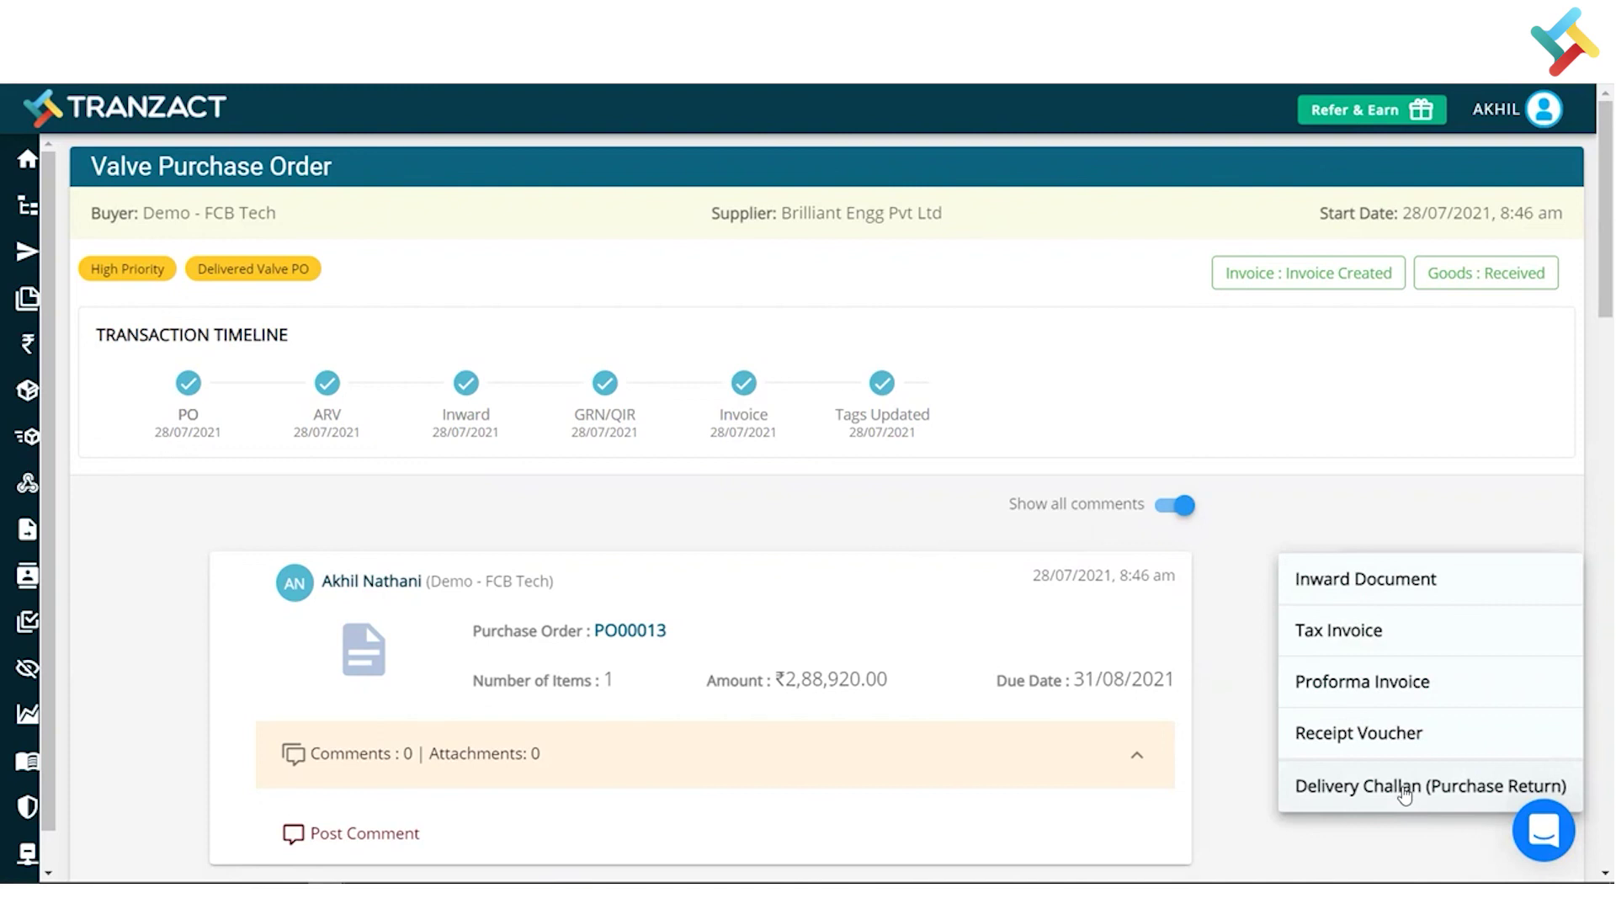
left_click(1338, 495)
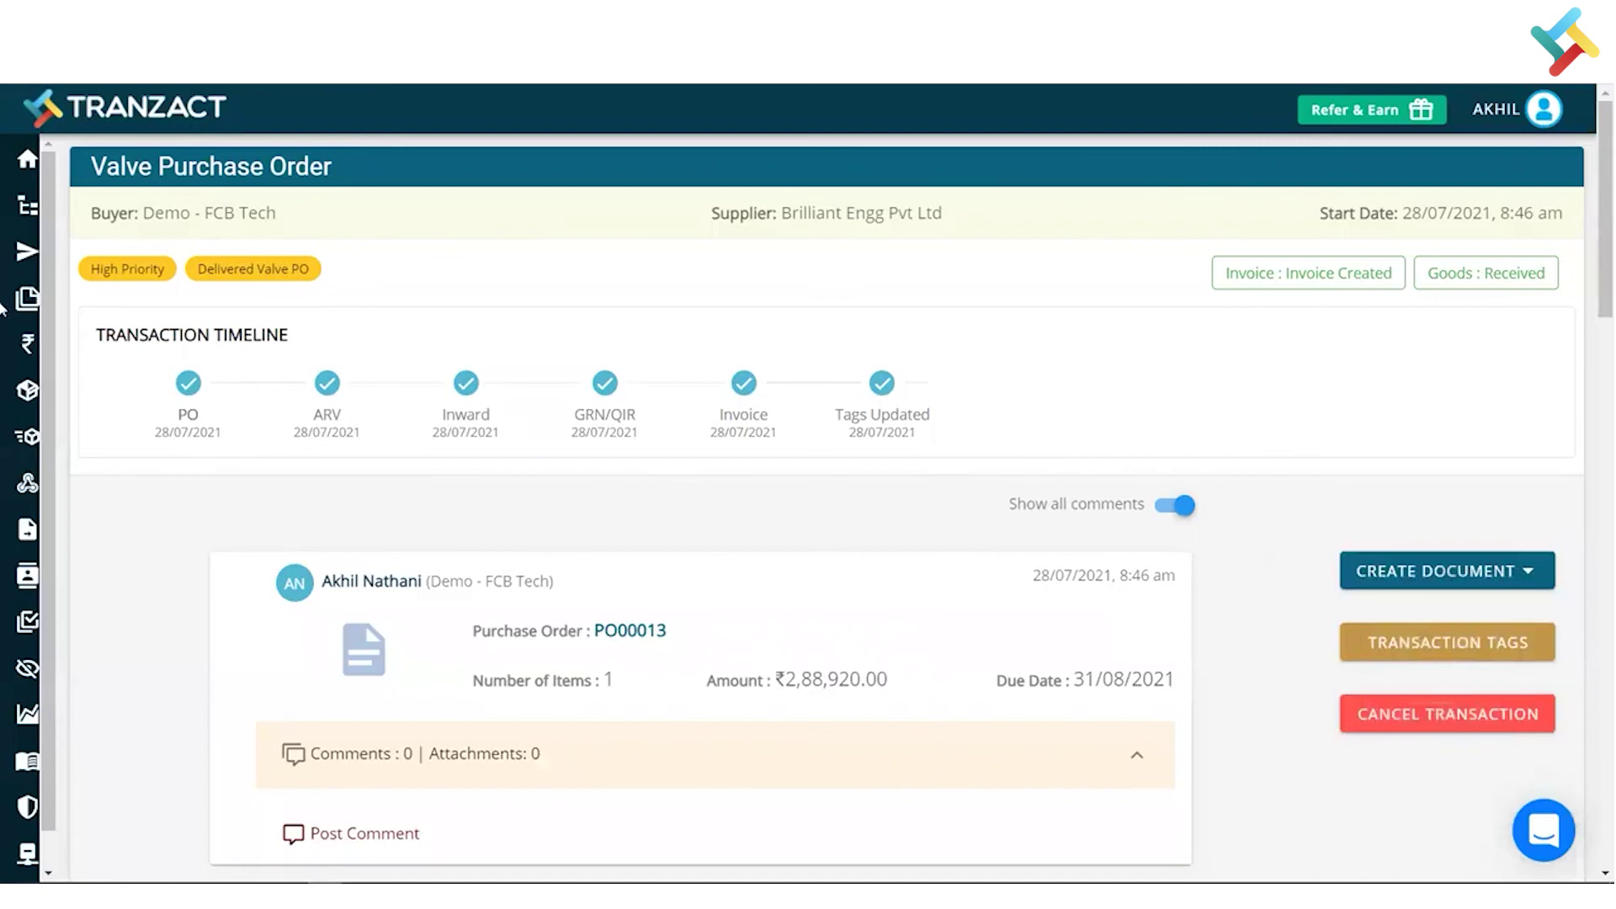
mouse_move(90, 245)
left_click(124, 206)
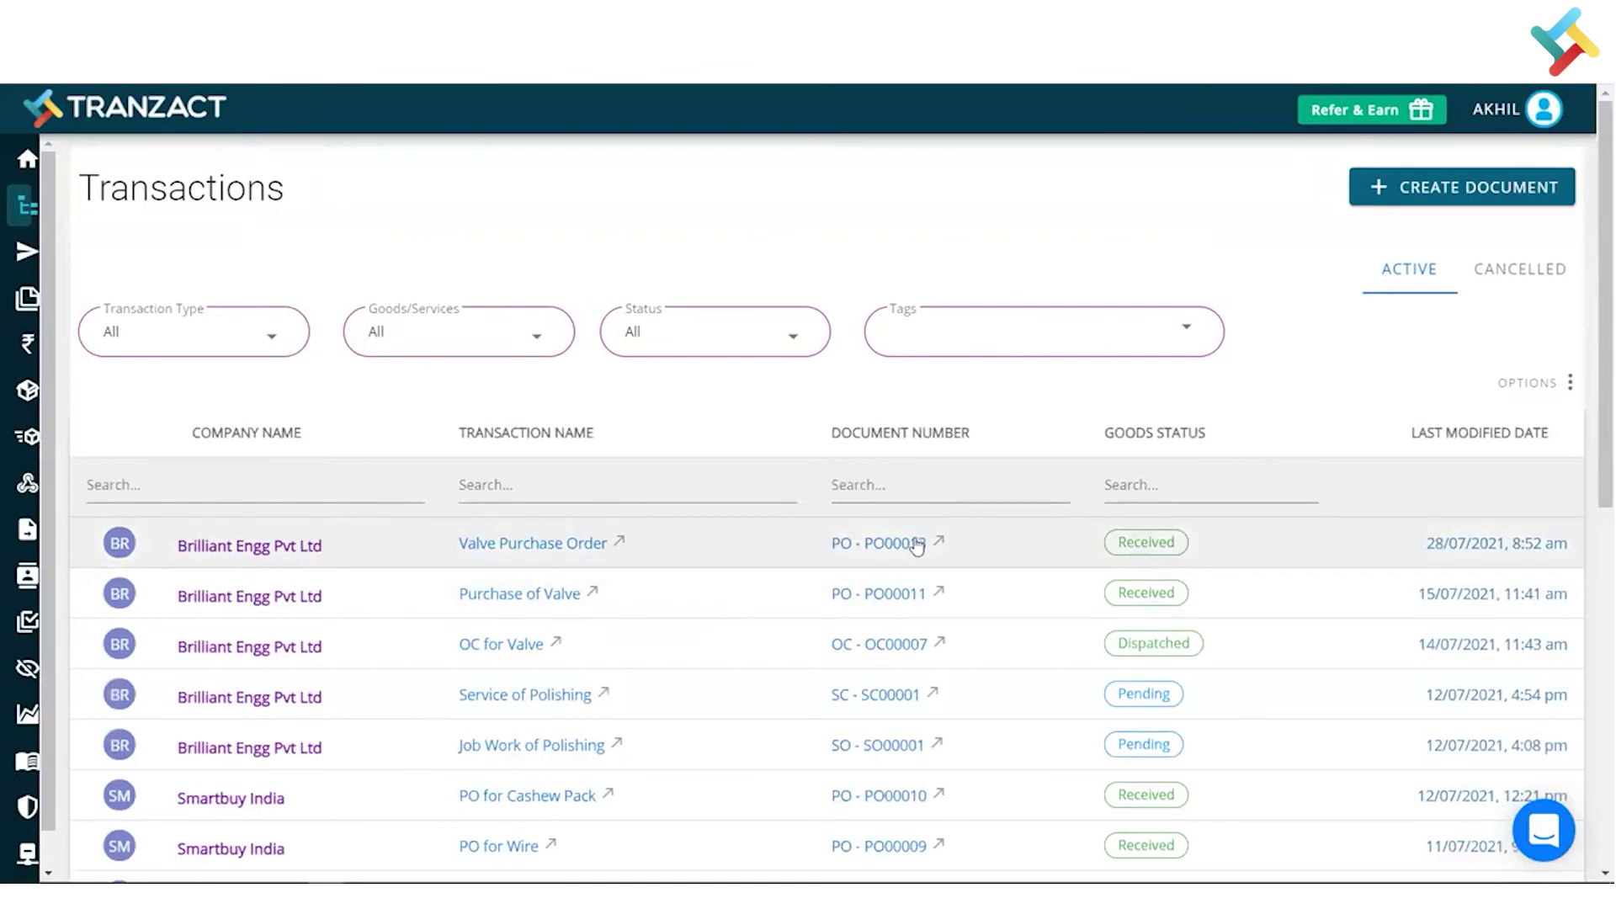
- Turn on the Tags column in the Transactions list via the Options menu
left_click(1571, 387)
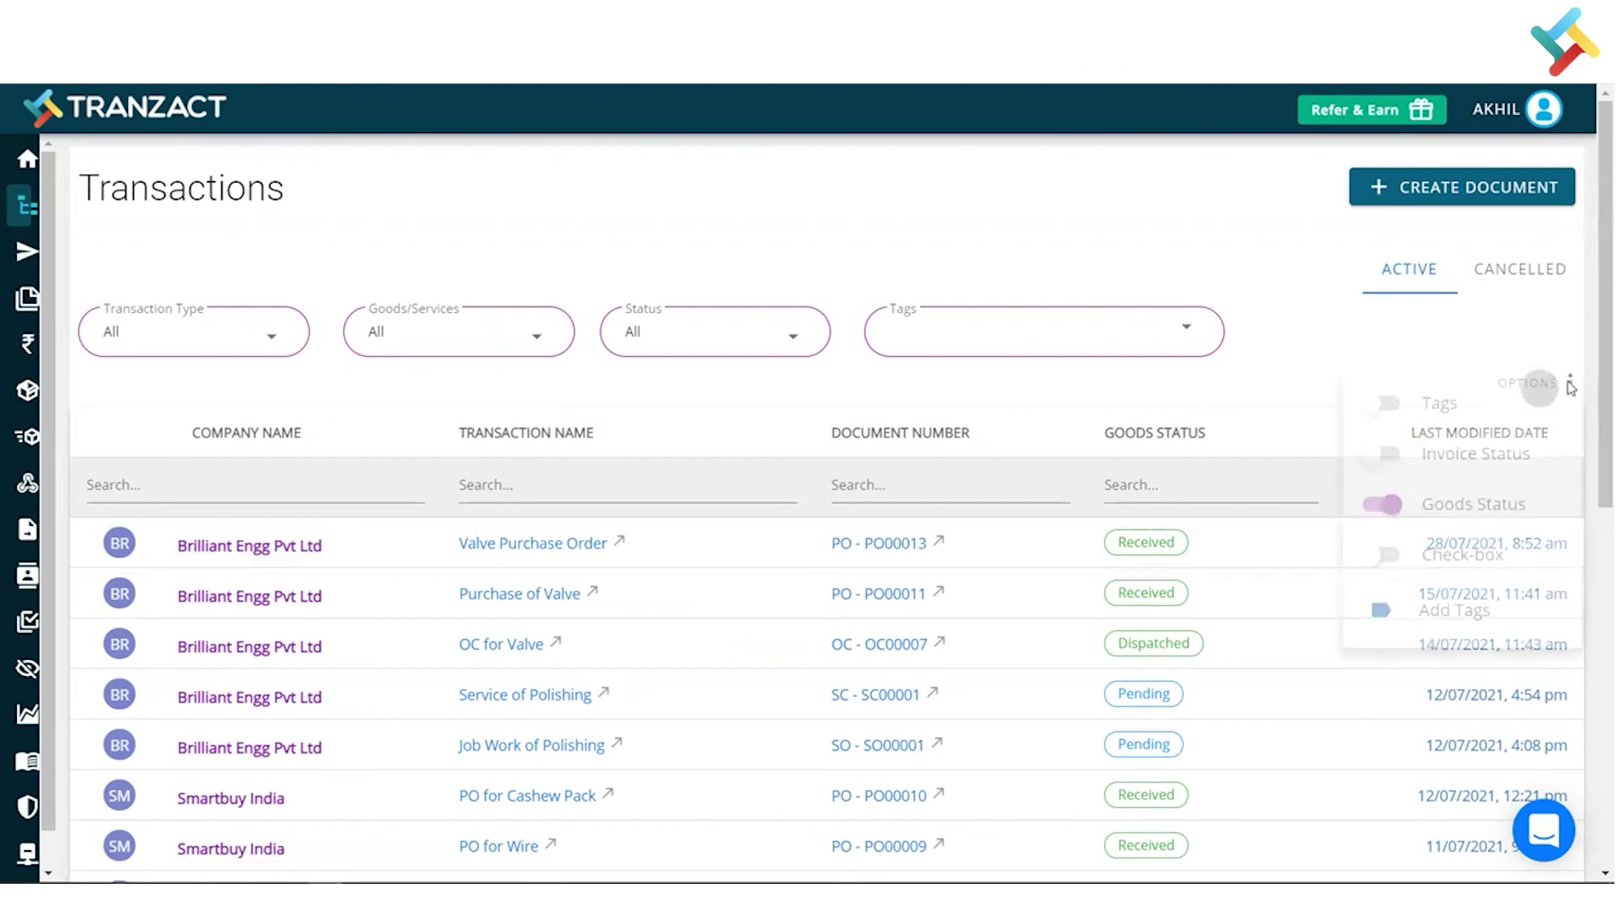
left_click(1392, 411)
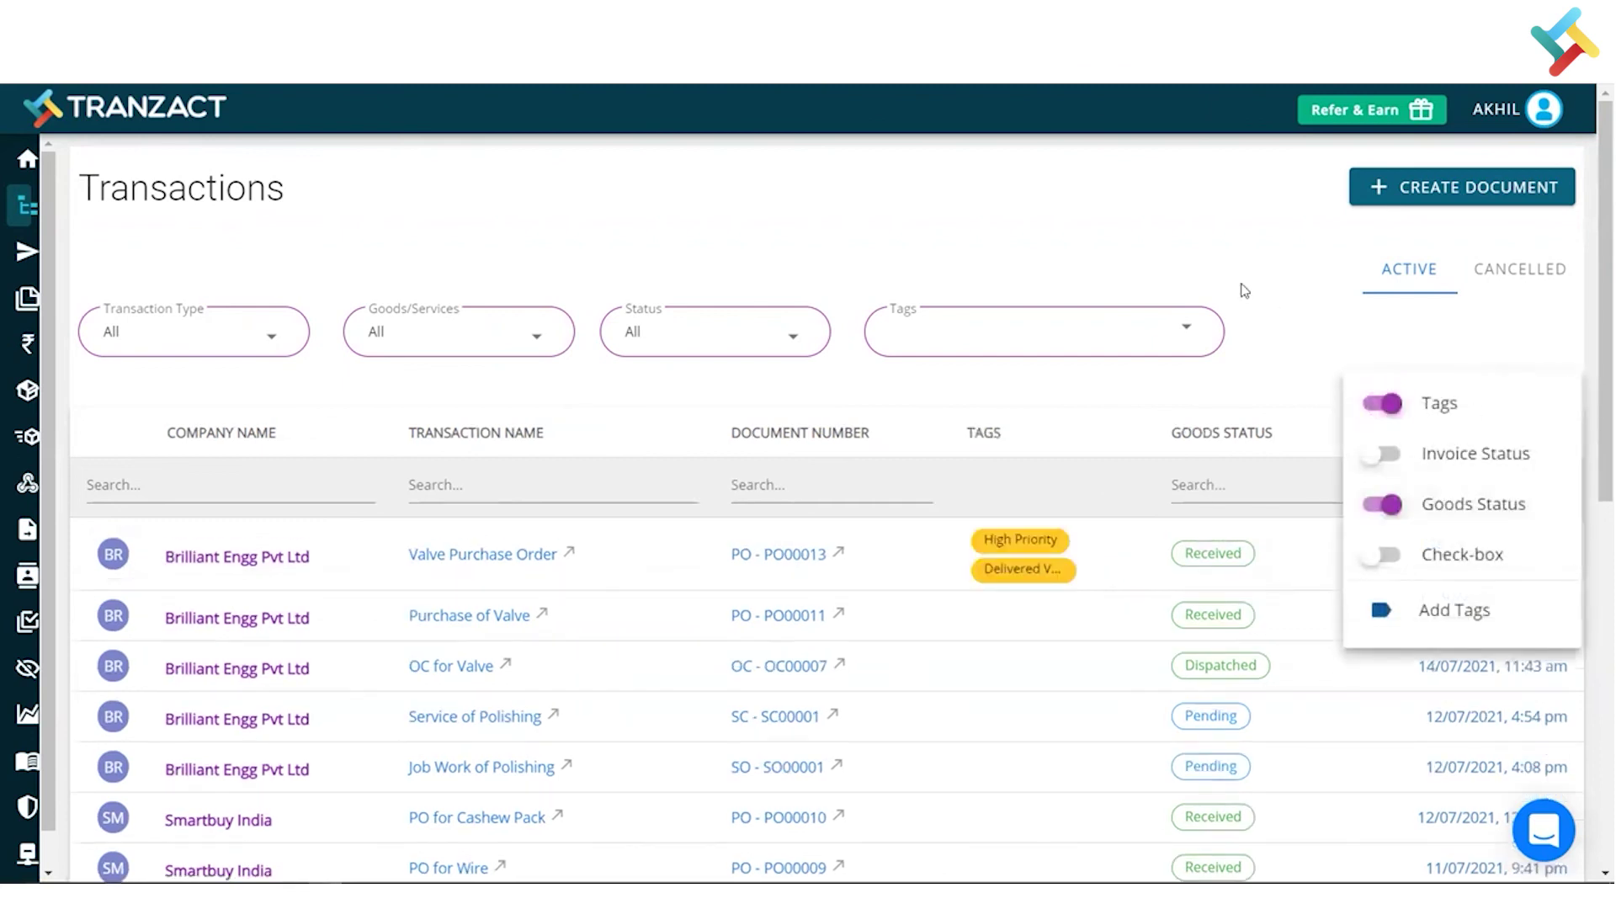
left_click(1245, 290)
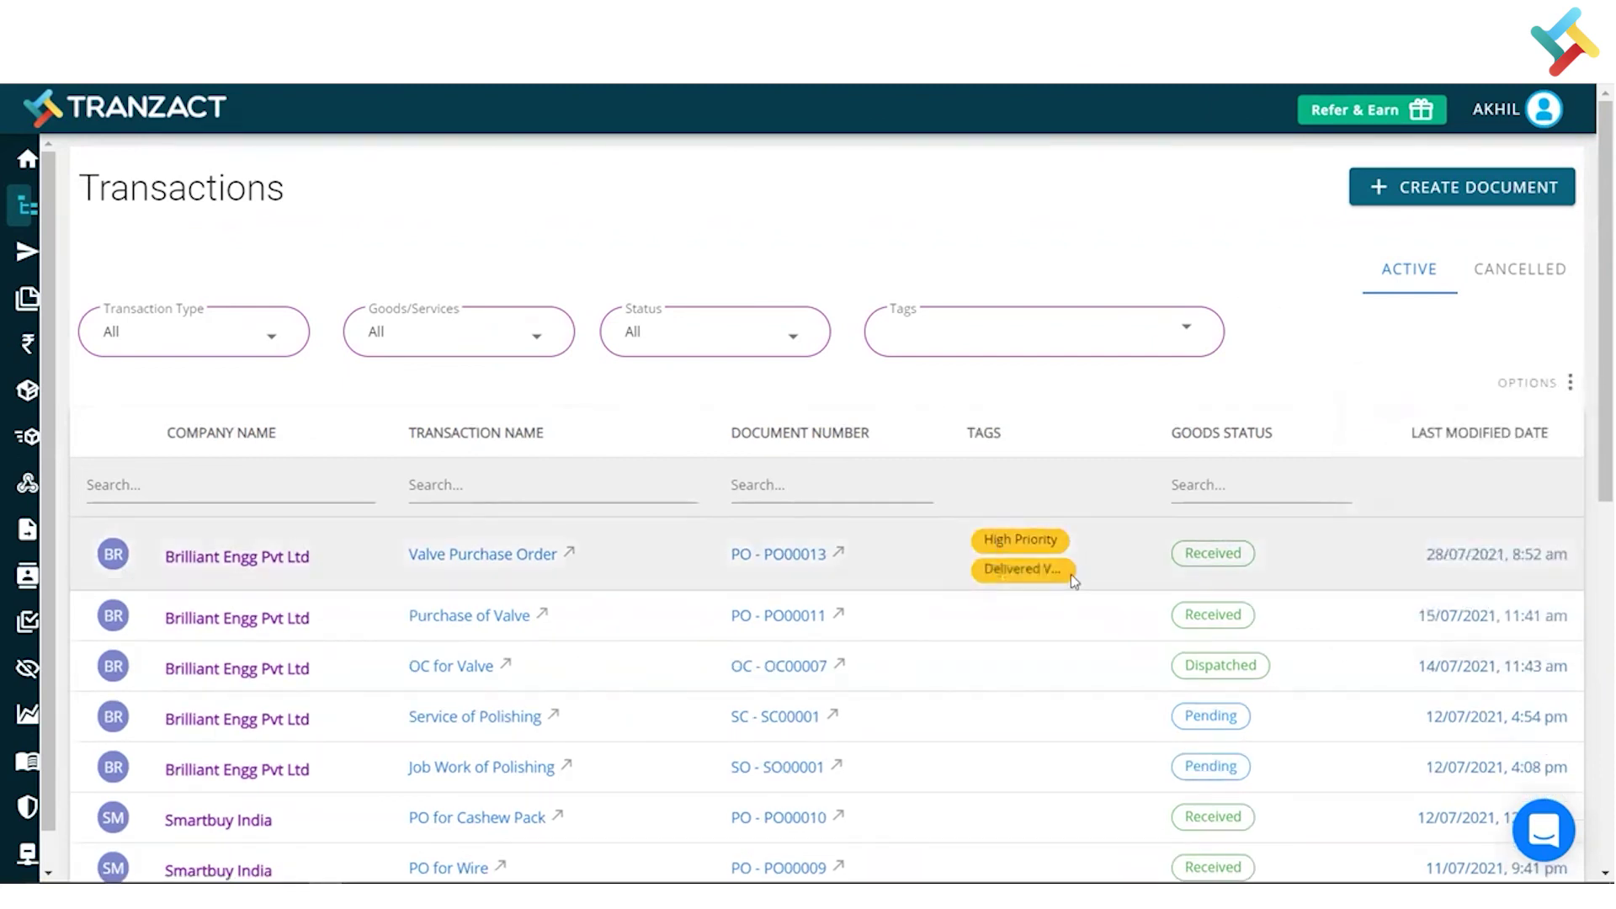